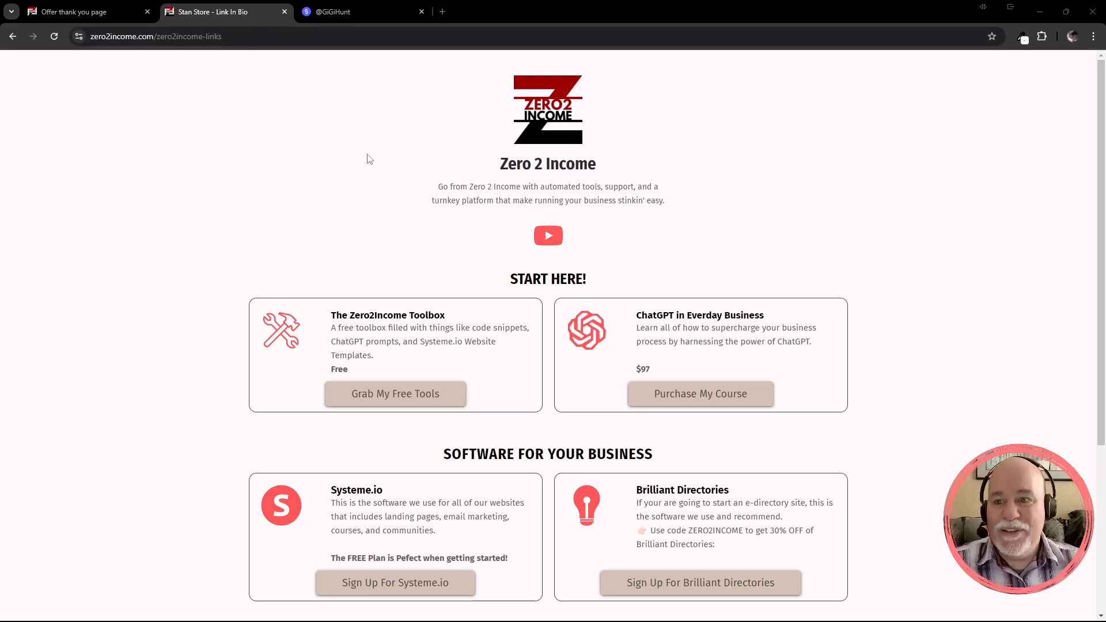
Review the free Zero2Income Toolbox sign-up page, close it, and compare it with the free guide opt-in form in the example Stan store.
{"action": "left_click", "coordinate": [399, 397]}
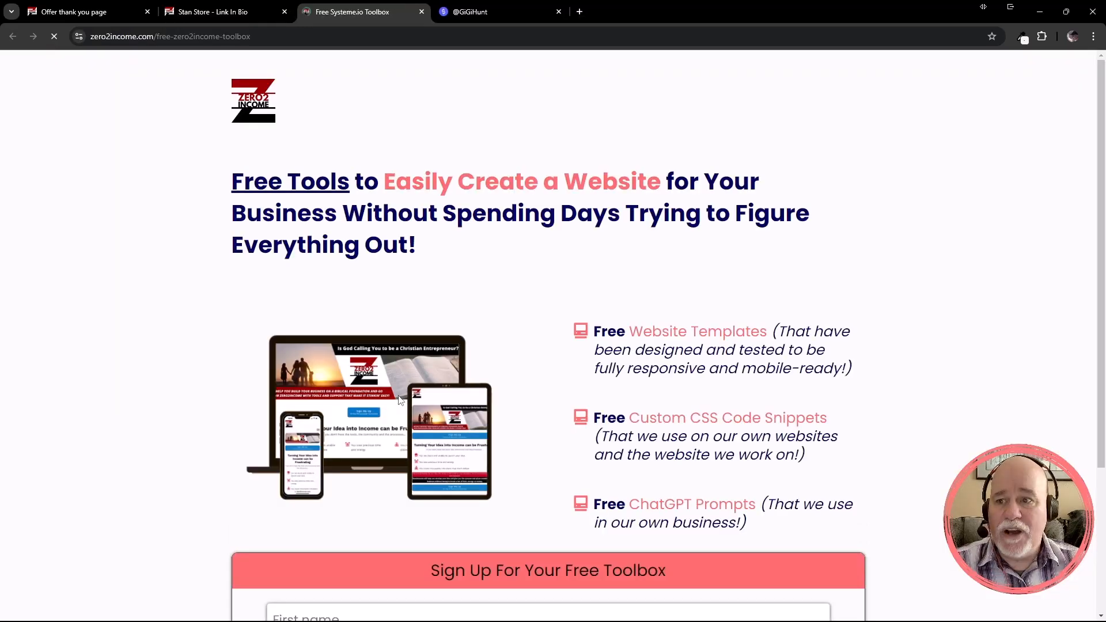
{"action": "scroll", "coordinate": [517, 346], "scroll_direction": "down", "scroll_amount": 3}
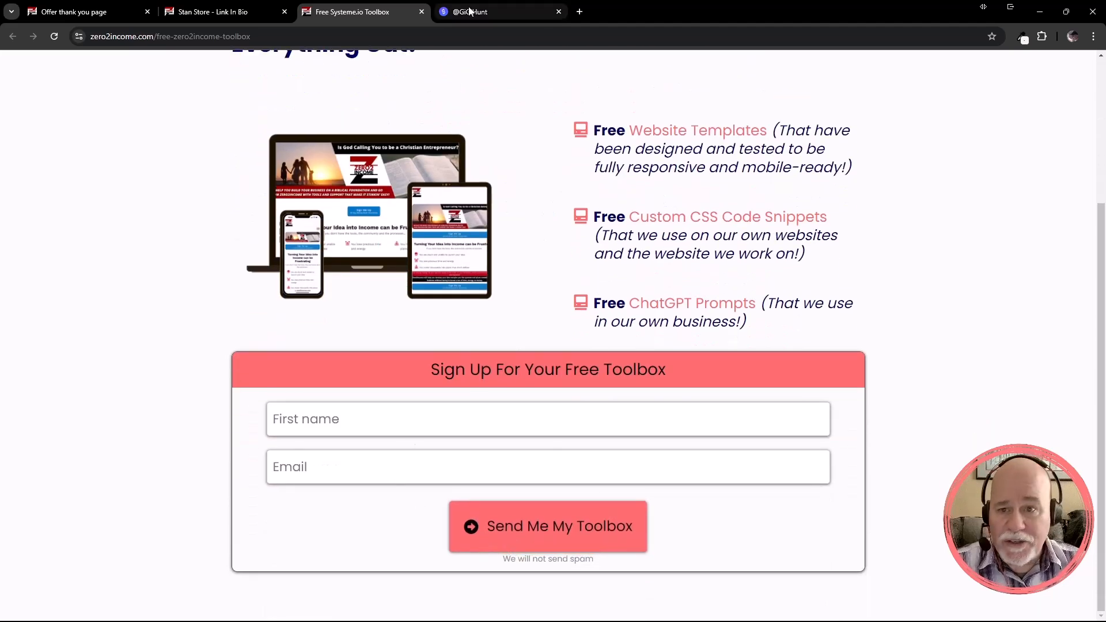
{"action": "left_click", "coordinate": [421, 12]}
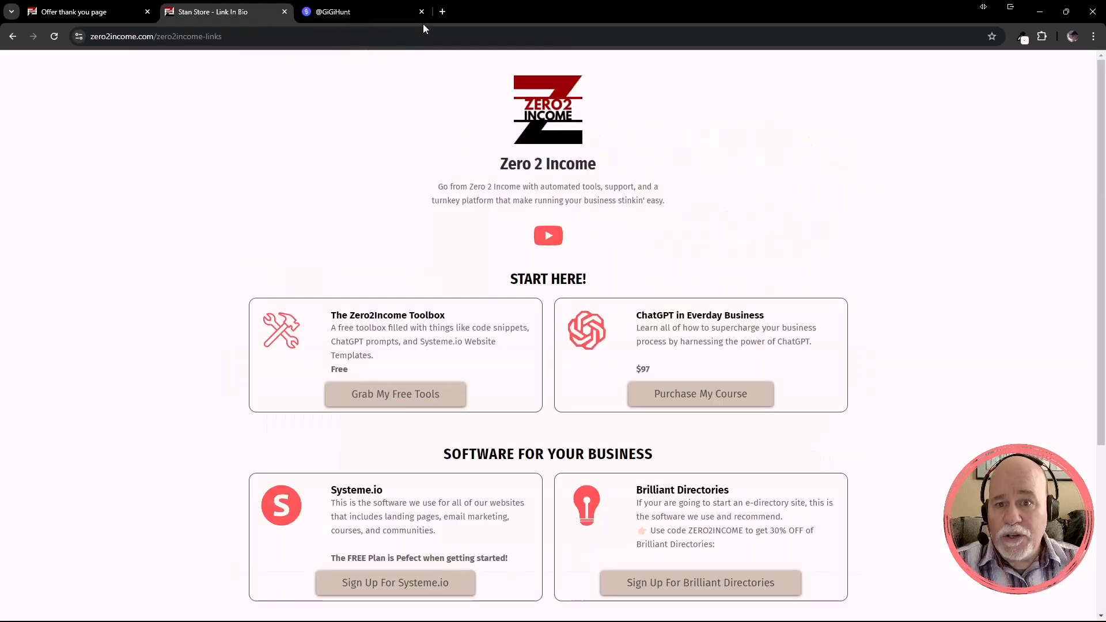
{"action": "left_click", "coordinate": [382, 10]}
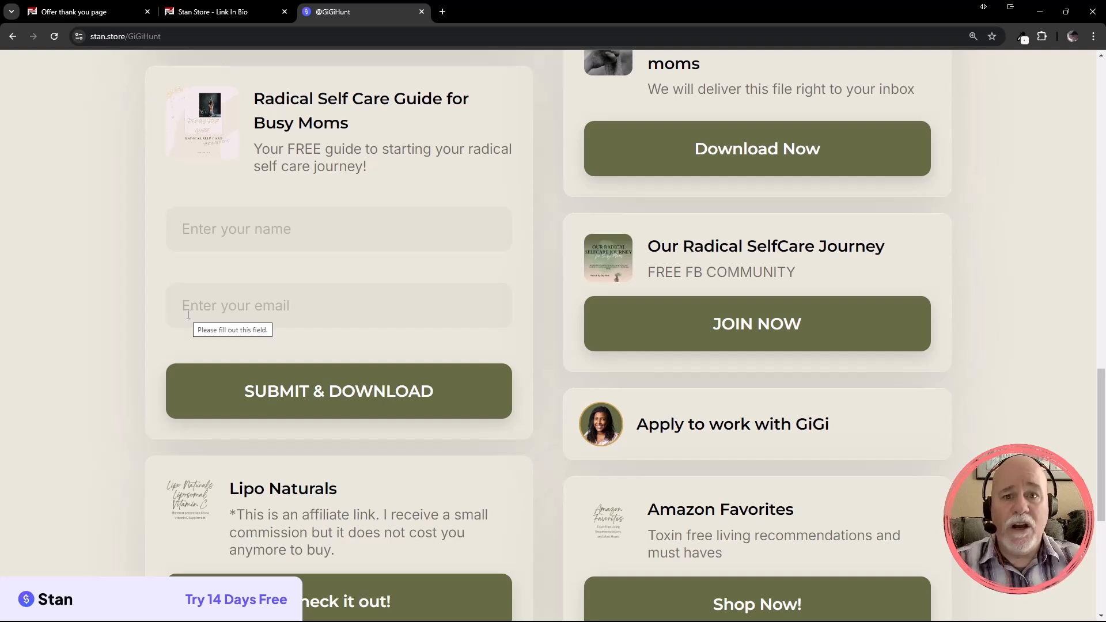
{"action": "left_click", "coordinate": [229, 14]}
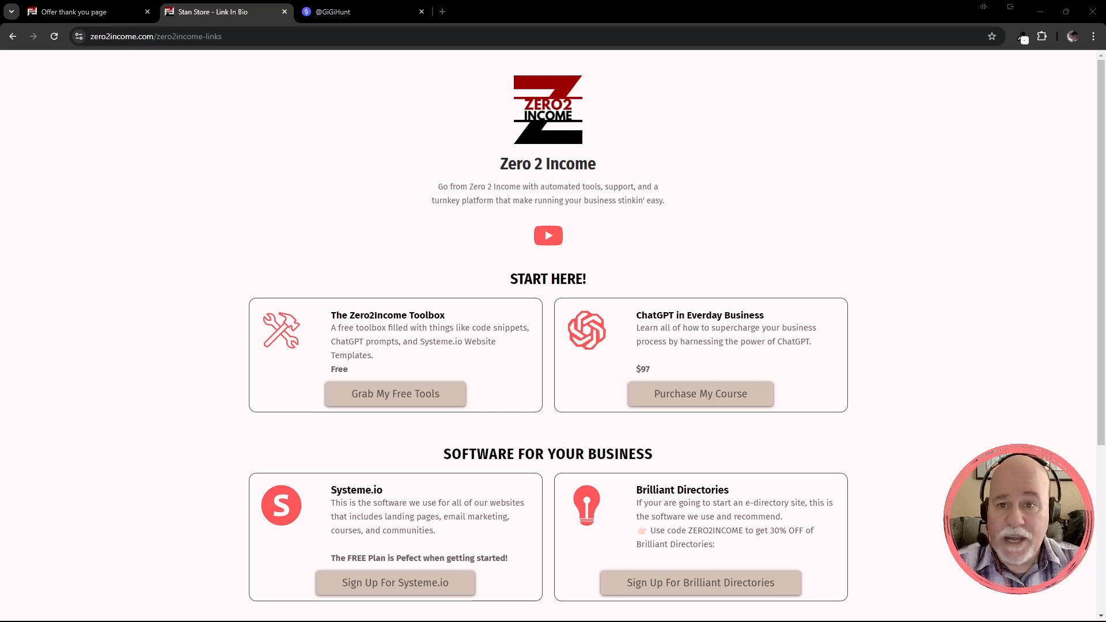
Copy the link address of the free Stan Store clone from the Systeme.io Website Templates section of the Zero2Income Toolbox page.
{"action": "left_click_drag", "start_coordinate": [1105, 26], "coordinate": [886, 18]}
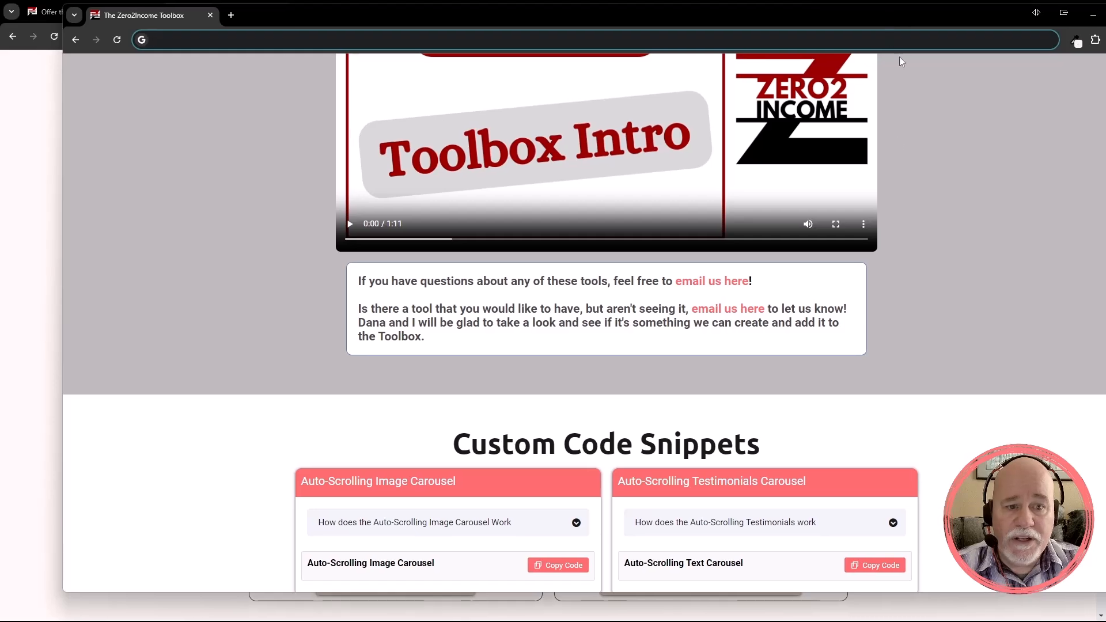
{"action": "scroll", "coordinate": [901, 202], "scroll_direction": "down", "scroll_amount": 8}
{"action": "scroll", "coordinate": [902, 215], "scroll_direction": "down", "scroll_amount": 4}
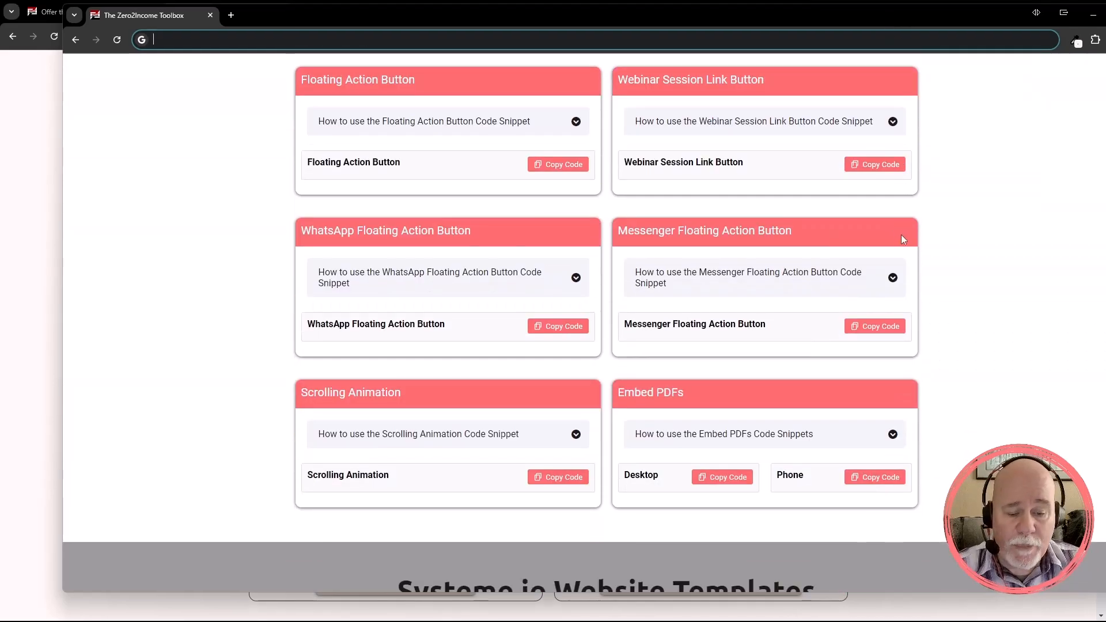
{"action": "scroll", "coordinate": [912, 266], "scroll_direction": "down", "scroll_amount": 8}
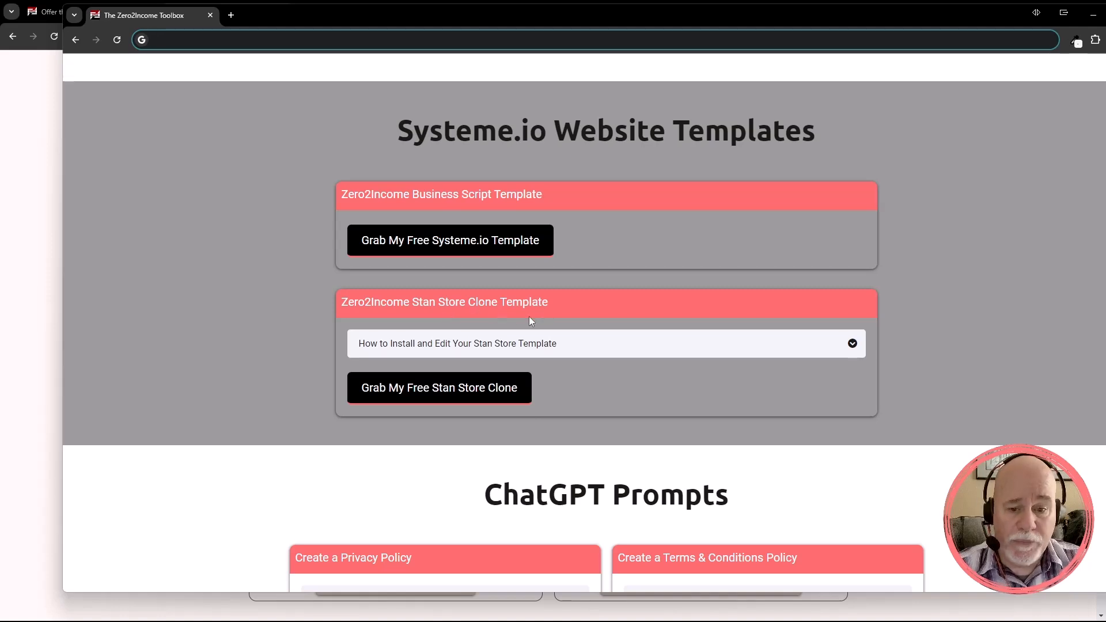
{"action": "right_click", "coordinate": [430, 396]}
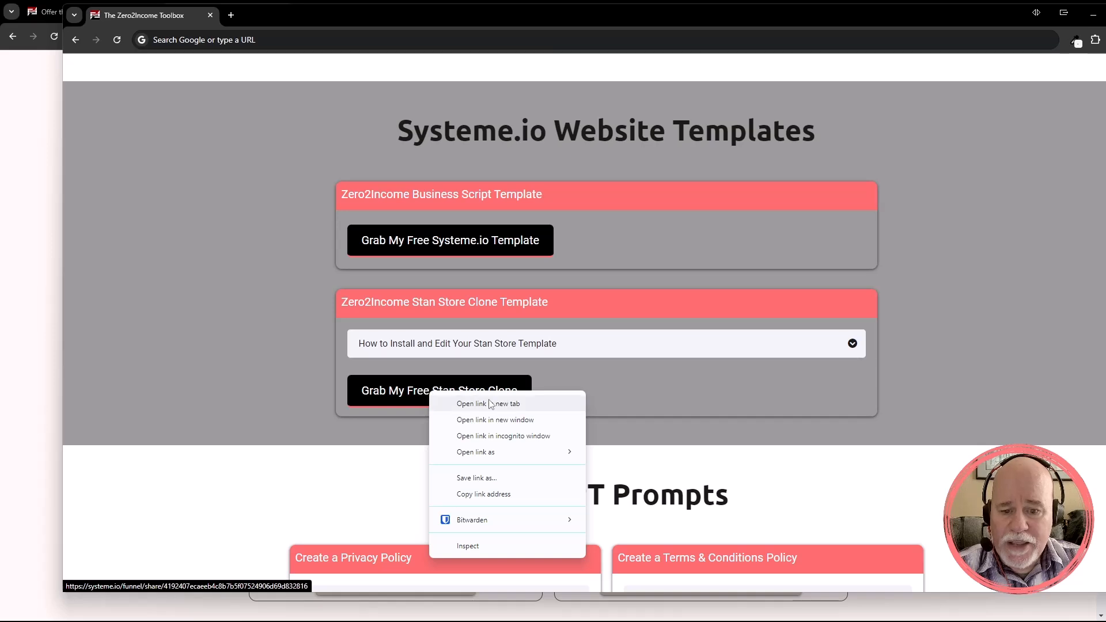
{"action": "left_click", "coordinate": [493, 493]}
Look through the Toolbox page's intro, custom code snippets, Systeme.io website templates and ChatGPT prompts, and move its window out of the way.
{"action": "scroll", "coordinate": [718, 402], "scroll_direction": "up", "scroll_amount": 1}
{"action": "scroll", "coordinate": [718, 401], "scroll_direction": "up", "scroll_amount": 1}
{"action": "left_click_drag", "start_coordinate": [726, 27], "coordinate": [680, 23]}
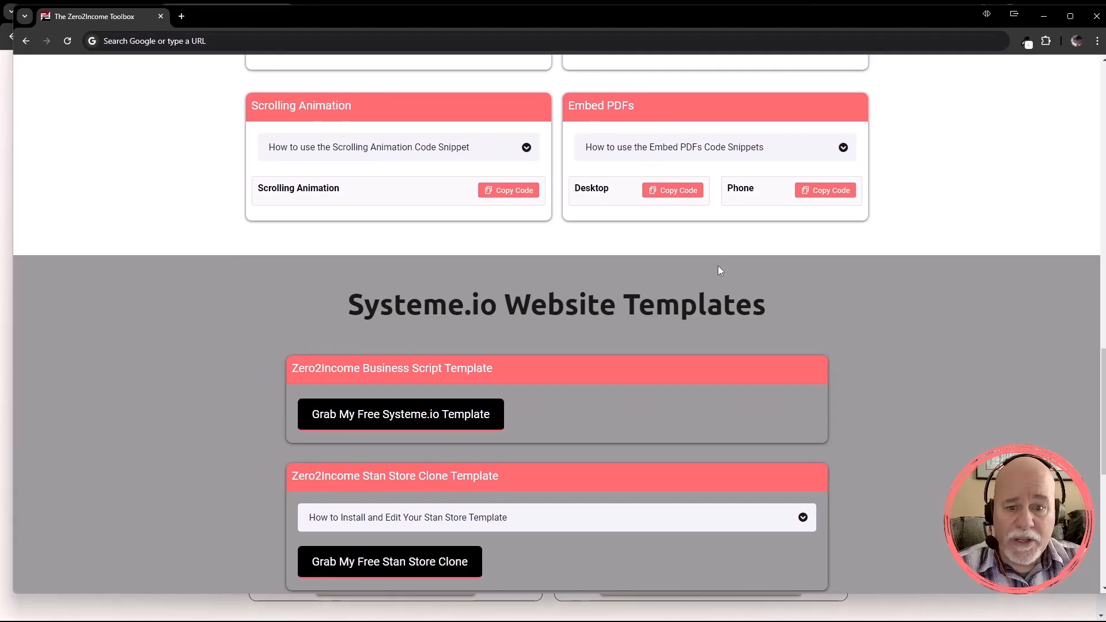
{"action": "scroll", "coordinate": [717, 265], "scroll_direction": "up", "scroll_amount": 12}
{"action": "scroll", "coordinate": [718, 265], "scroll_direction": "down", "scroll_amount": 2}
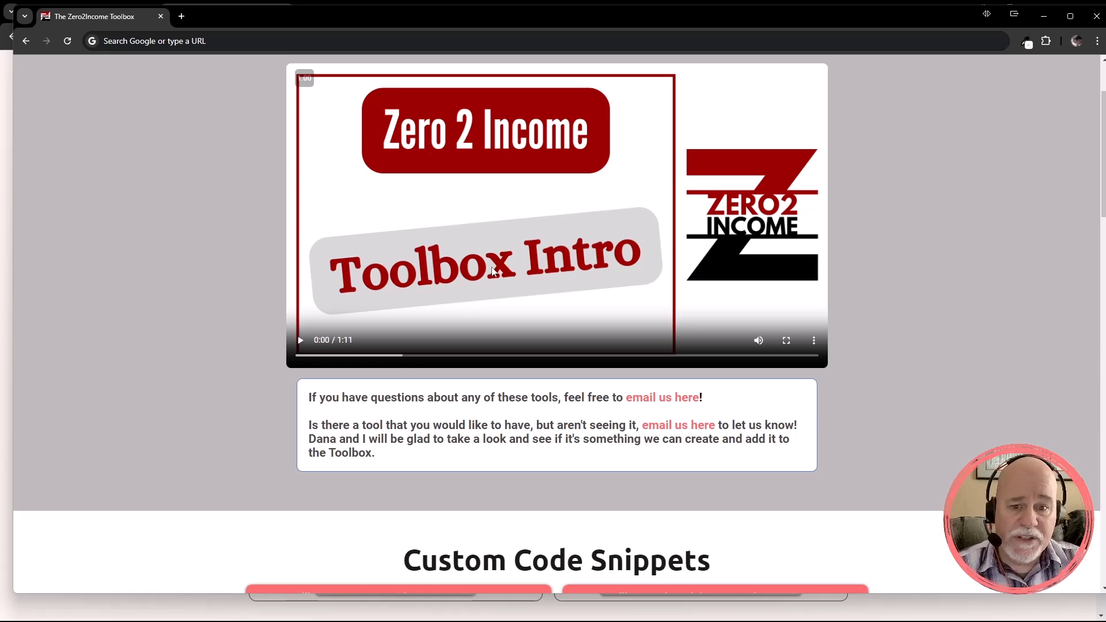
{"action": "scroll", "coordinate": [484, 263], "scroll_direction": "down", "scroll_amount": 4}
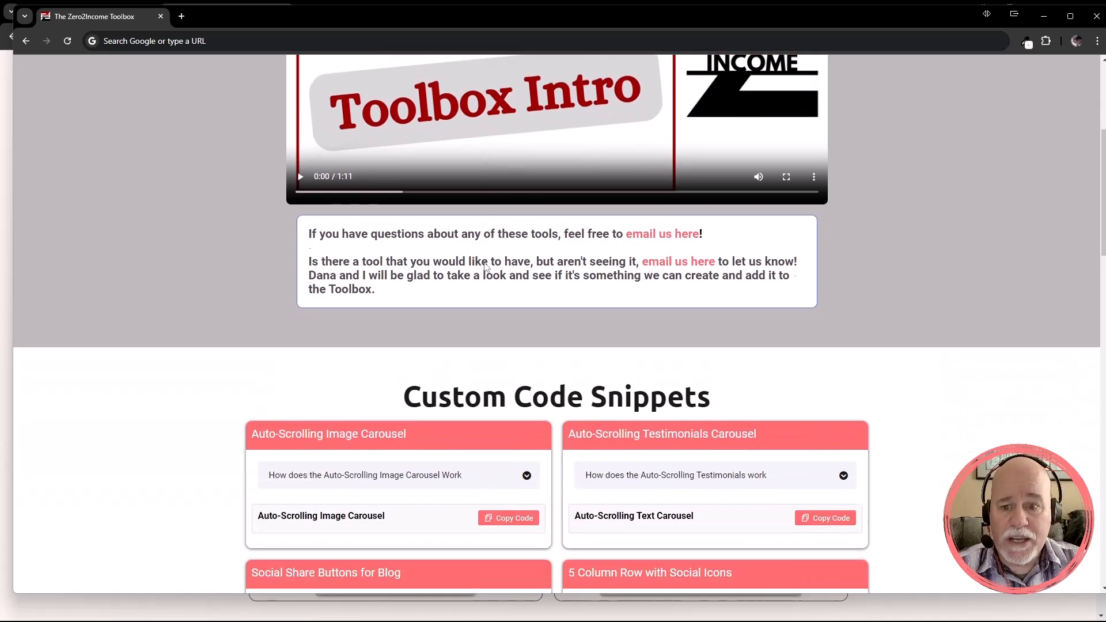
{"action": "scroll", "coordinate": [483, 266], "scroll_direction": "down", "scroll_amount": 3}
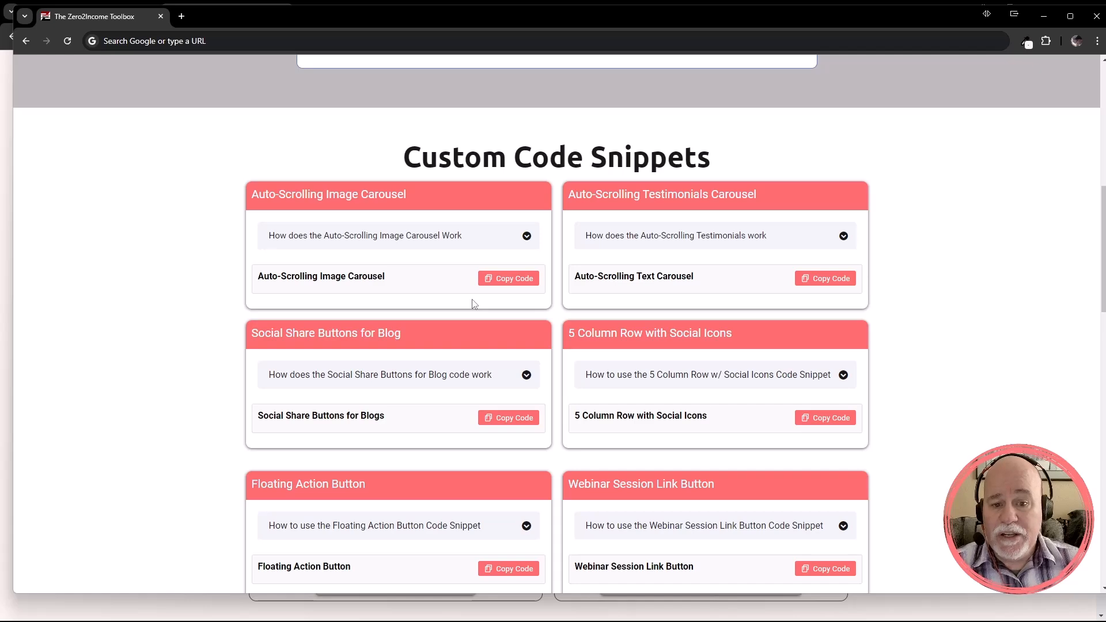
{"action": "scroll", "coordinate": [566, 295], "scroll_direction": "down", "scroll_amount": 5}
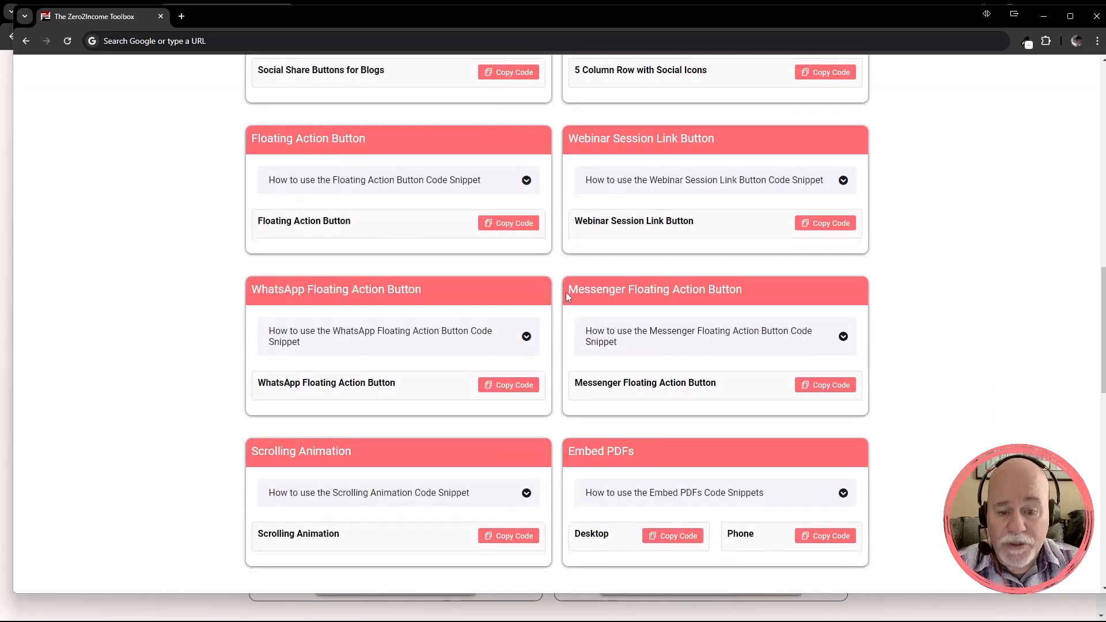
{"action": "scroll", "coordinate": [566, 292], "scroll_direction": "down", "scroll_amount": 3}
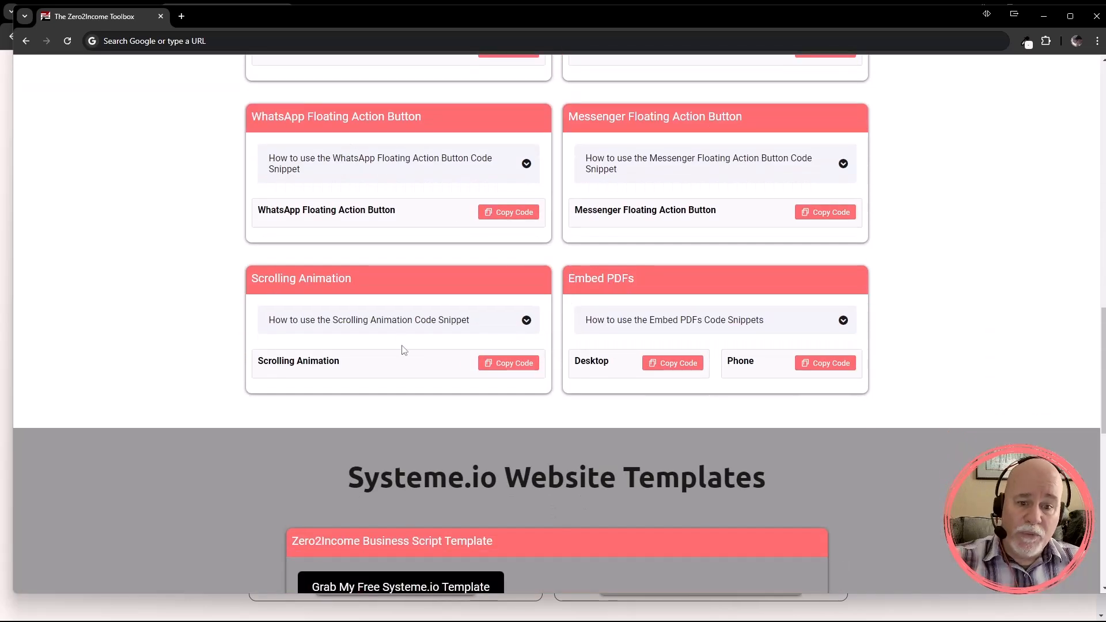
{"action": "scroll", "coordinate": [429, 368], "scroll_direction": "down", "scroll_amount": 4}
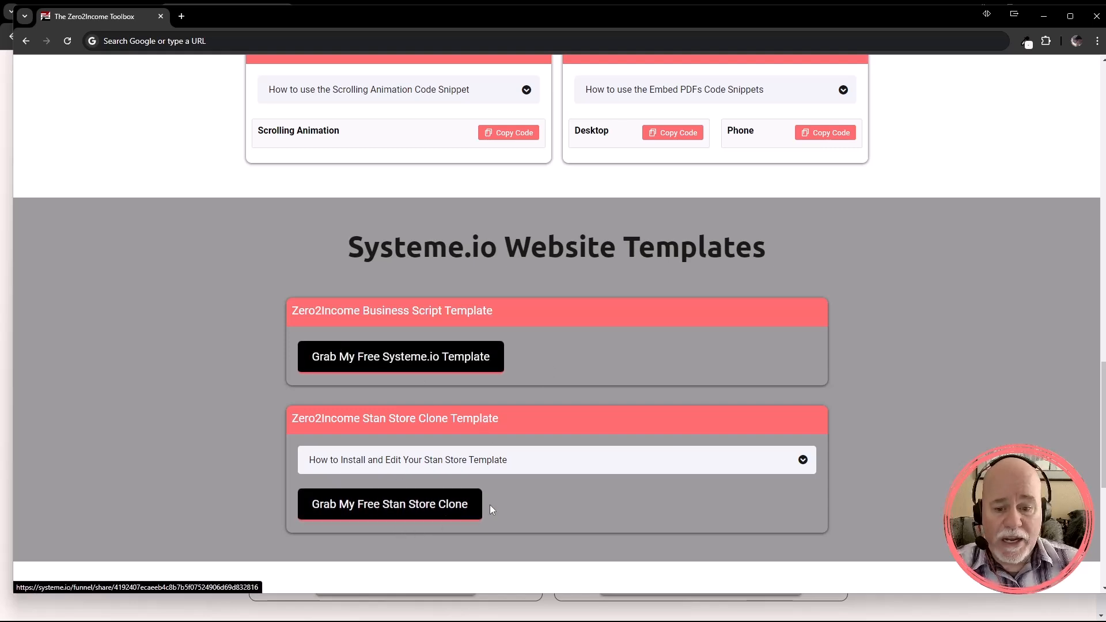
{"action": "scroll", "coordinate": [514, 518], "scroll_direction": "down", "scroll_amount": 2}
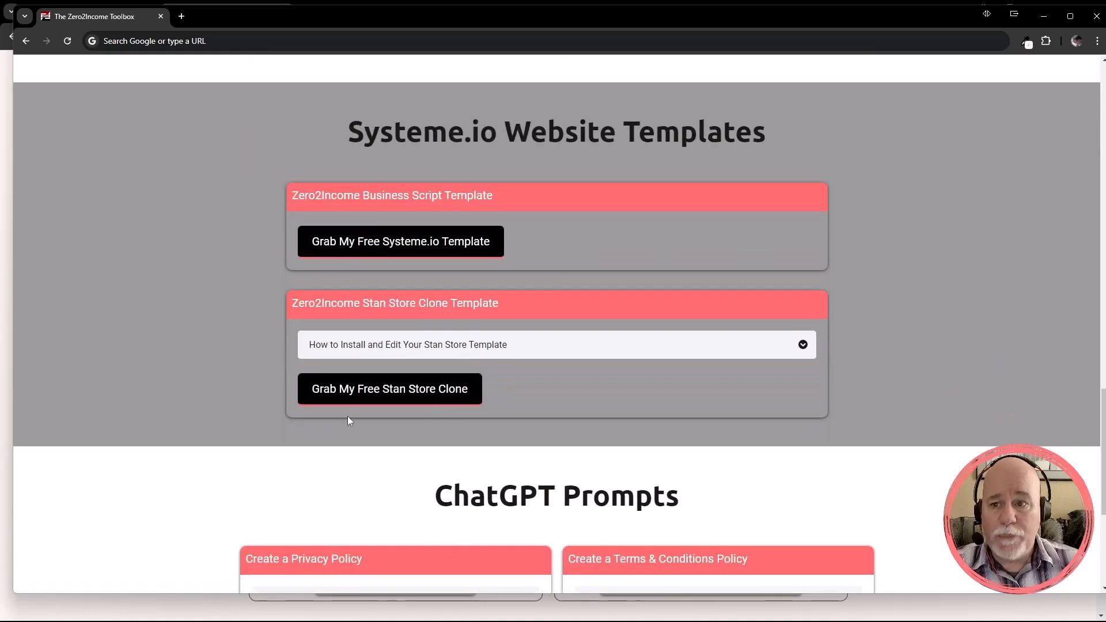
{"action": "scroll", "coordinate": [346, 449], "scroll_direction": "down", "scroll_amount": 2}
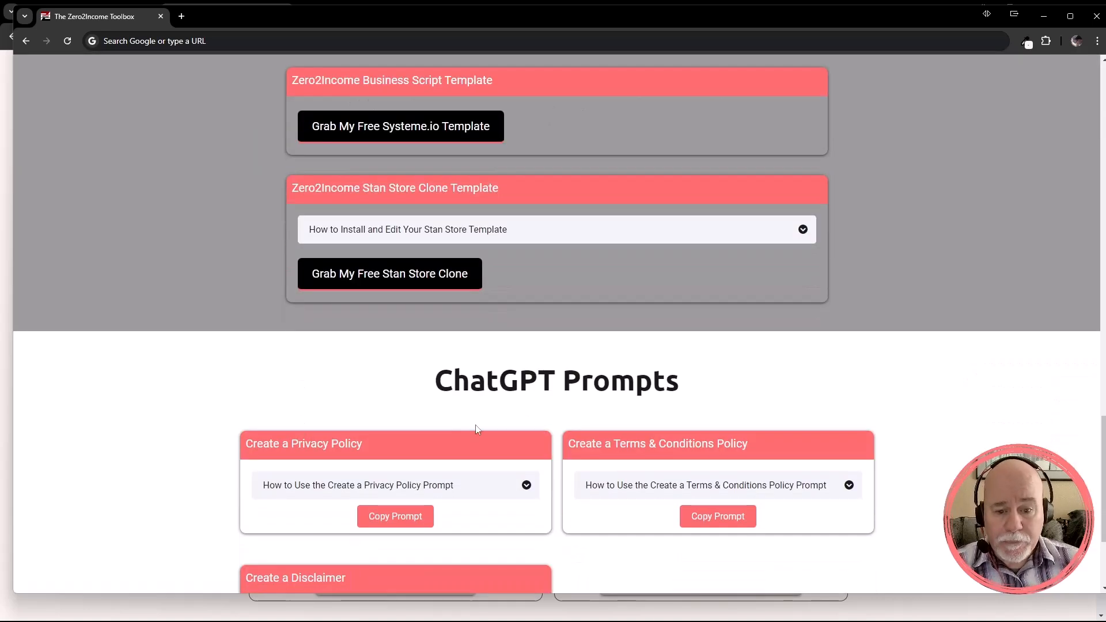
{"action": "scroll", "coordinate": [397, 455], "scroll_direction": "down", "scroll_amount": 3}
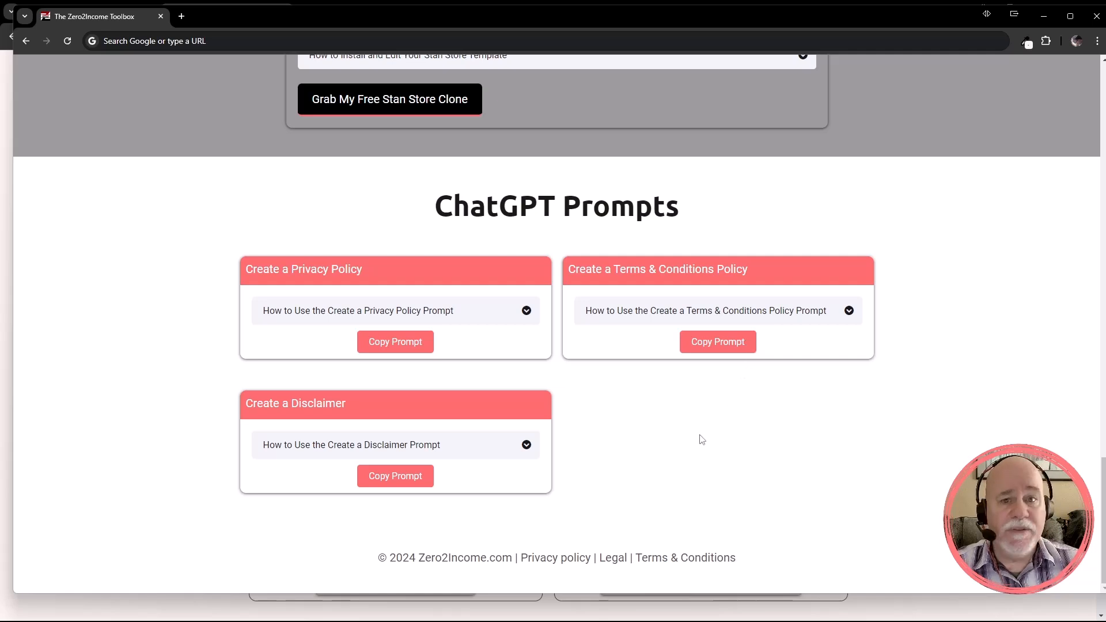
{"action": "left_click_drag", "start_coordinate": [606, 15], "coordinate": [1105, 122]}
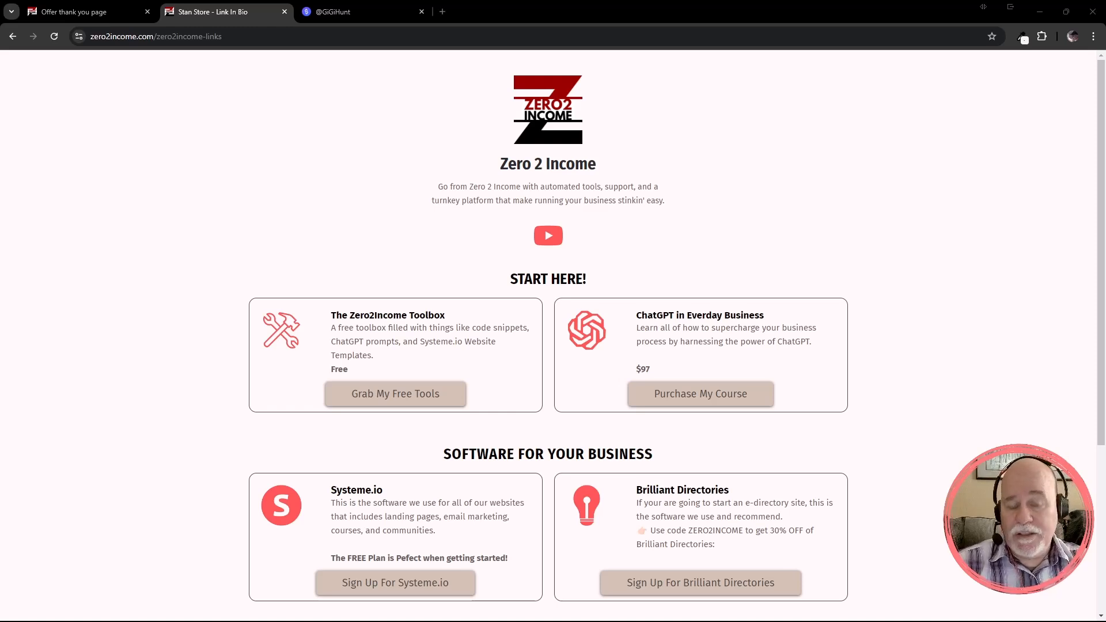
Switch to the browser window logged in to systeme.io and display the account's profile settings.
{"action": "left_click_drag", "start_coordinate": [1105, 190], "coordinate": [708, 0]}
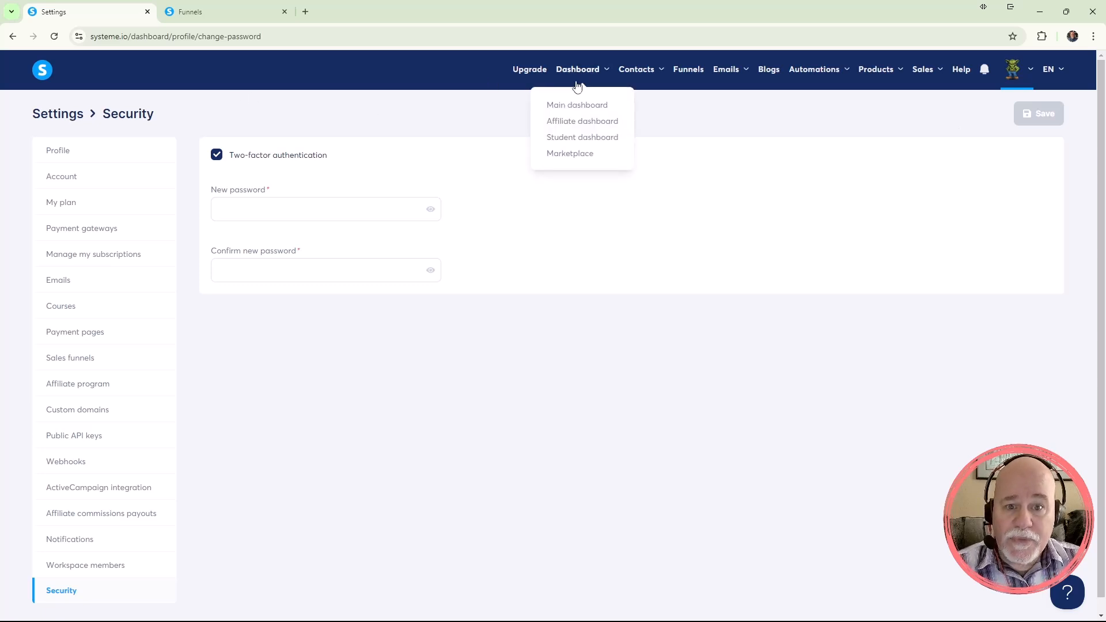
{"action": "mouse_move", "coordinate": [1022, 77]}
{"action": "left_click", "coordinate": [1012, 105]}
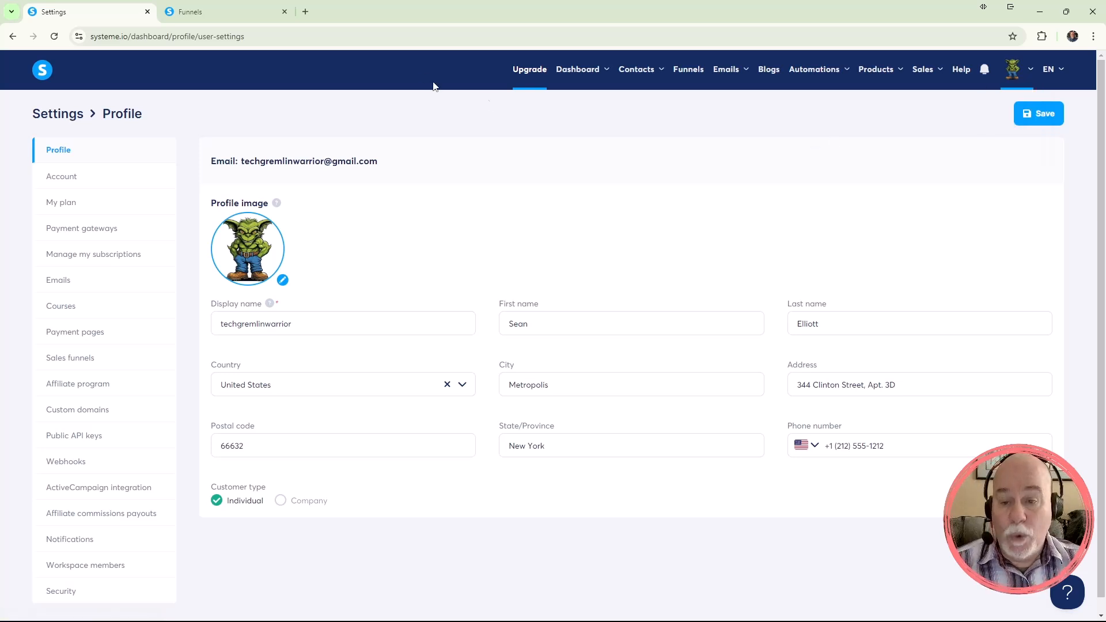
Import the Stan Store template into the systeme.io account by loading its copied share link in a new browser tab.
{"action": "left_click", "coordinate": [305, 12]}
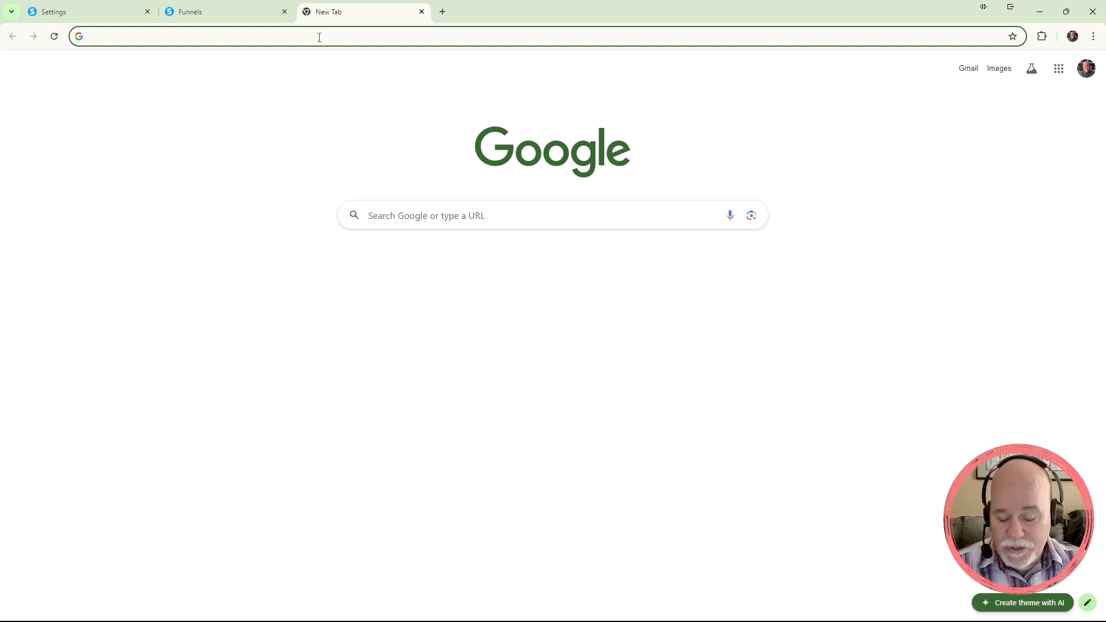
{"action": "type", "text": "https://systeme.io/funnel/share/4192407ecaeeb4c8b7b5f07524906d69d832816"}
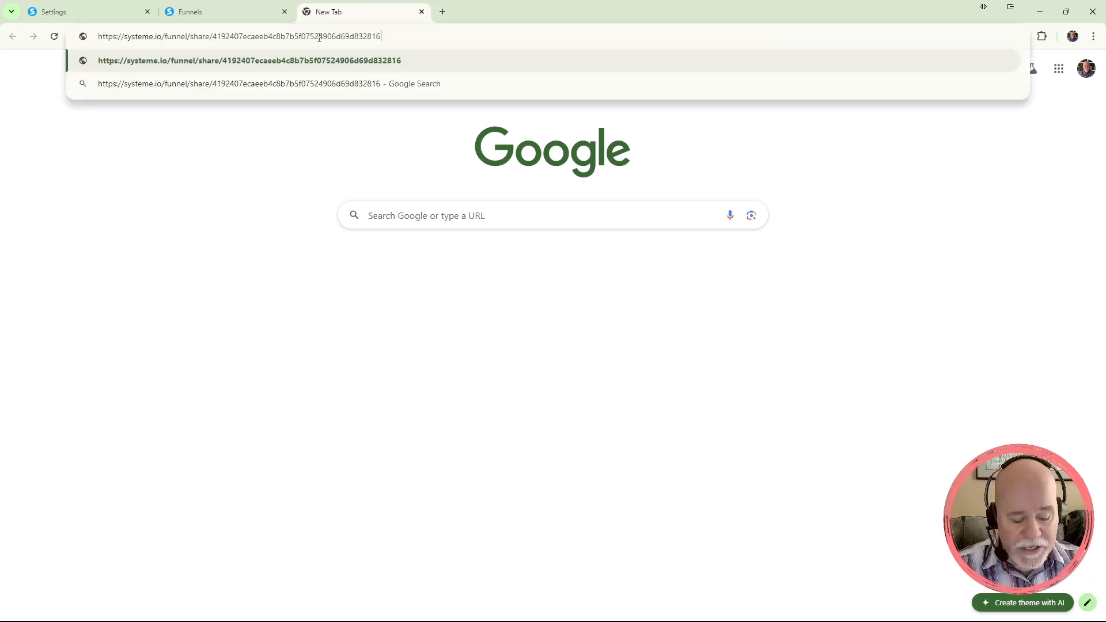
{"action": "key", "text": "Return"}
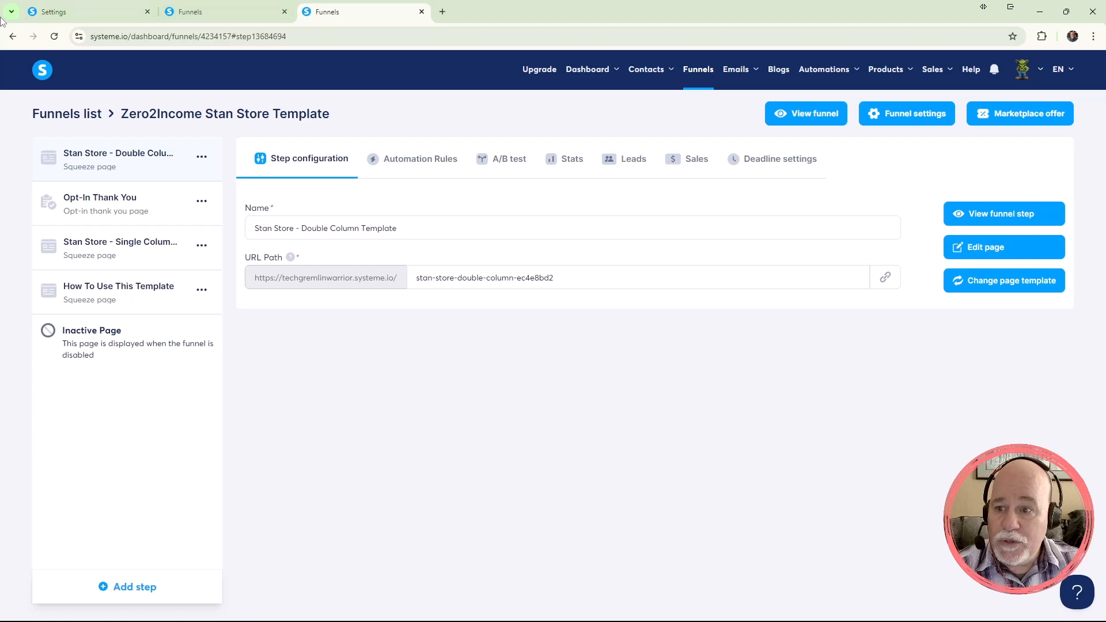
Check the funnels list and the available actions, including Delete, for the Battle Ground Sprinklers & Landscaping funnel.
{"action": "left_click", "coordinate": [81, 119]}
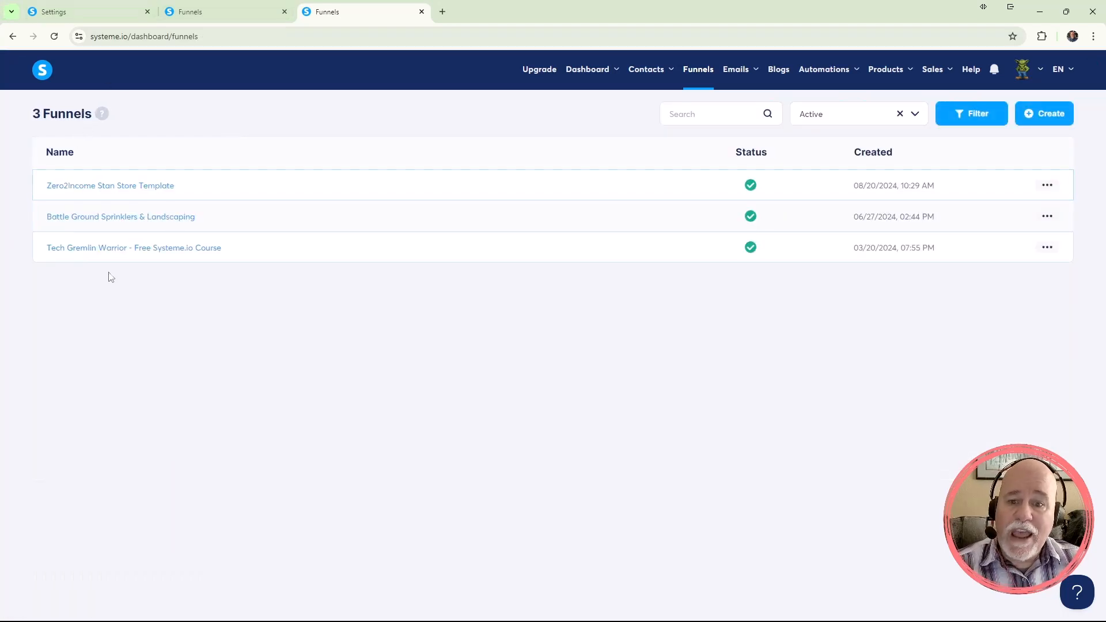
{"action": "left_click", "coordinate": [1047, 218]}
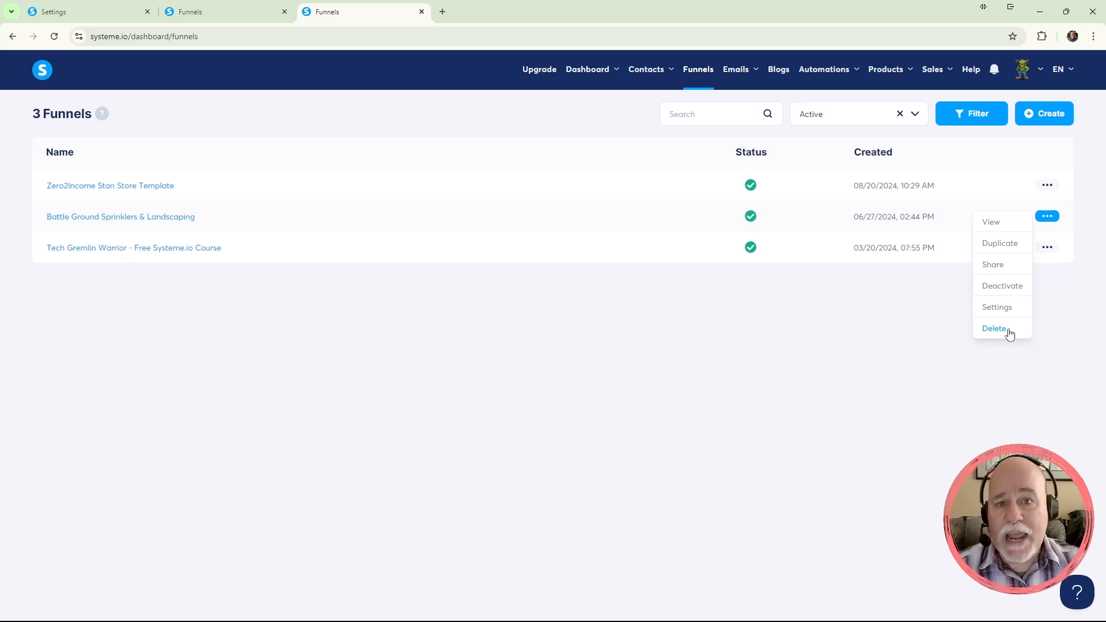
{"action": "left_click", "coordinate": [1022, 353]}
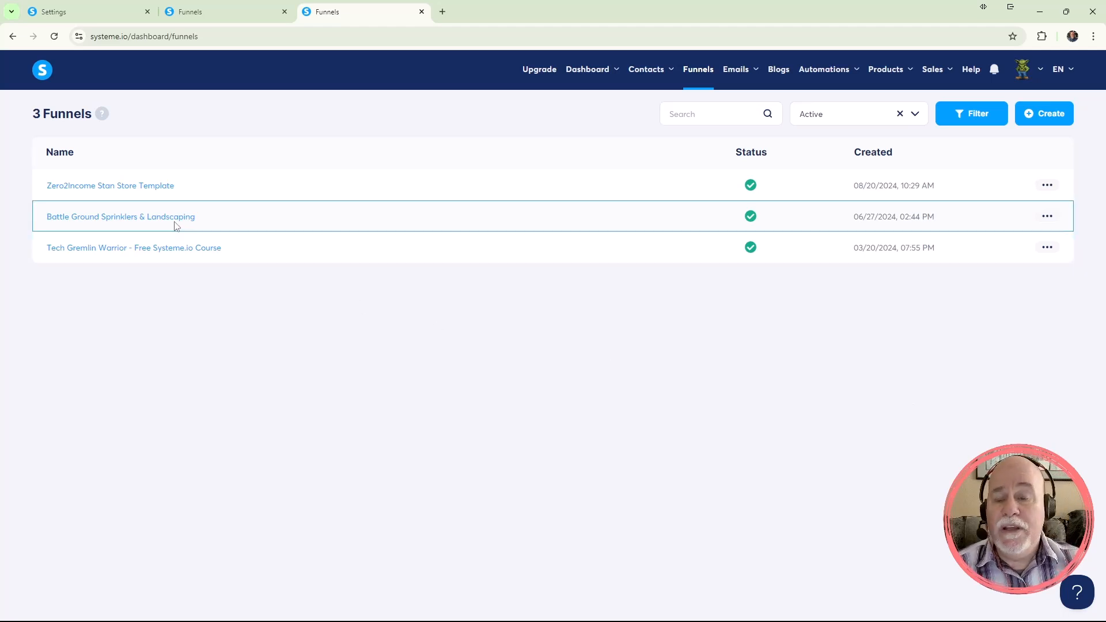
Open the Zero2Income Stan Store Template funnel and preview its double-column page down to the footer.
{"action": "left_click", "coordinate": [164, 194]}
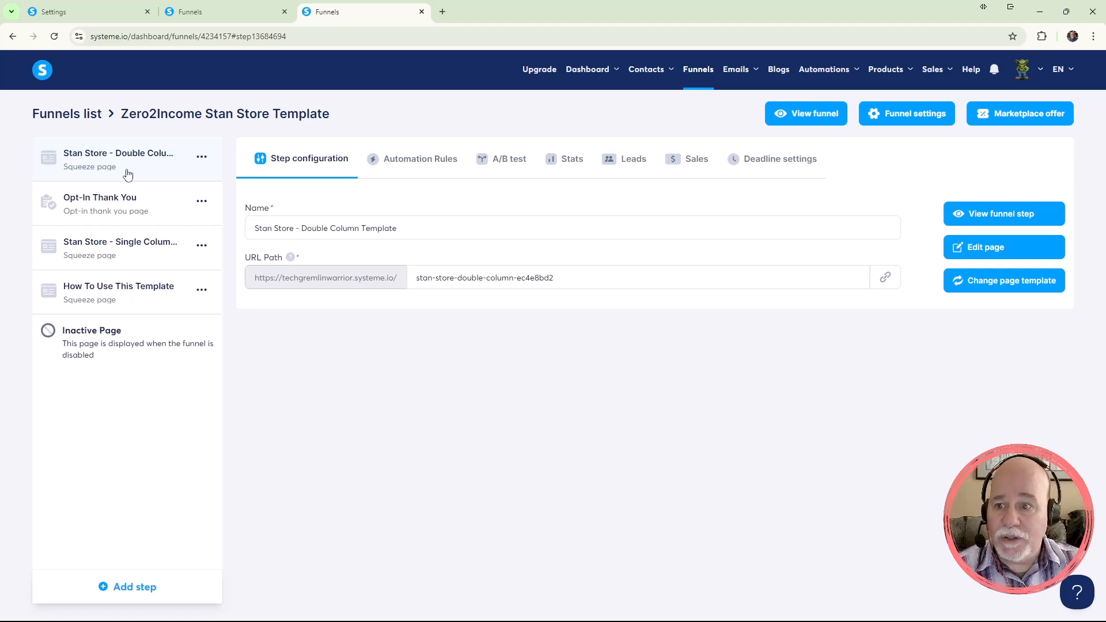
{"action": "left_click", "coordinate": [999, 223]}
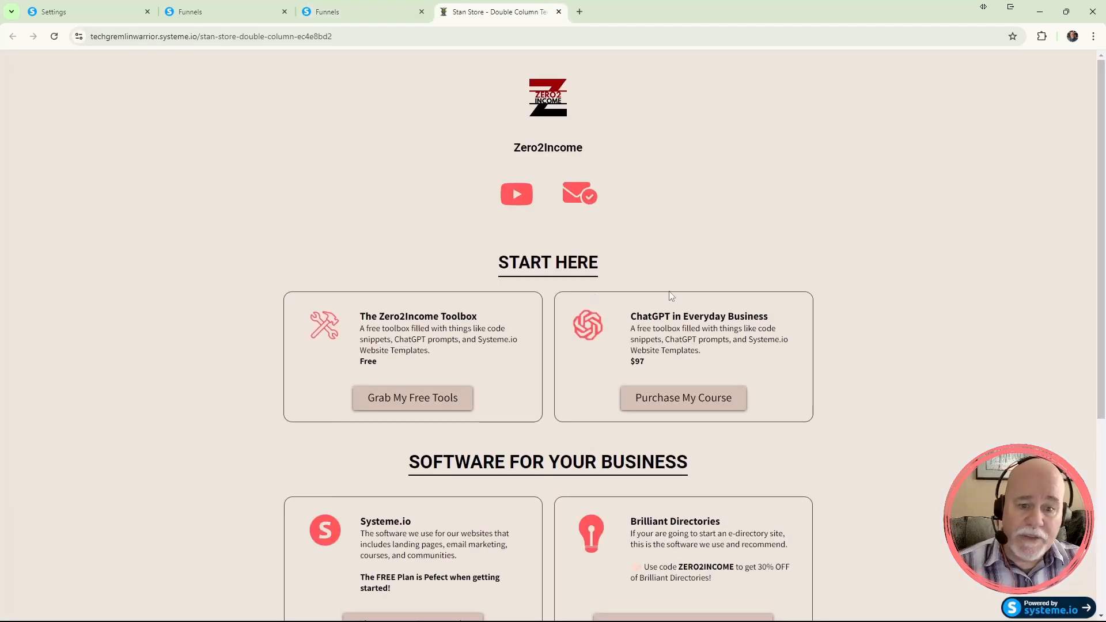
{"action": "scroll", "coordinate": [467, 313], "scroll_direction": "down", "scroll_amount": 2}
{"action": "scroll", "coordinate": [466, 362], "scroll_direction": "down", "scroll_amount": 3}
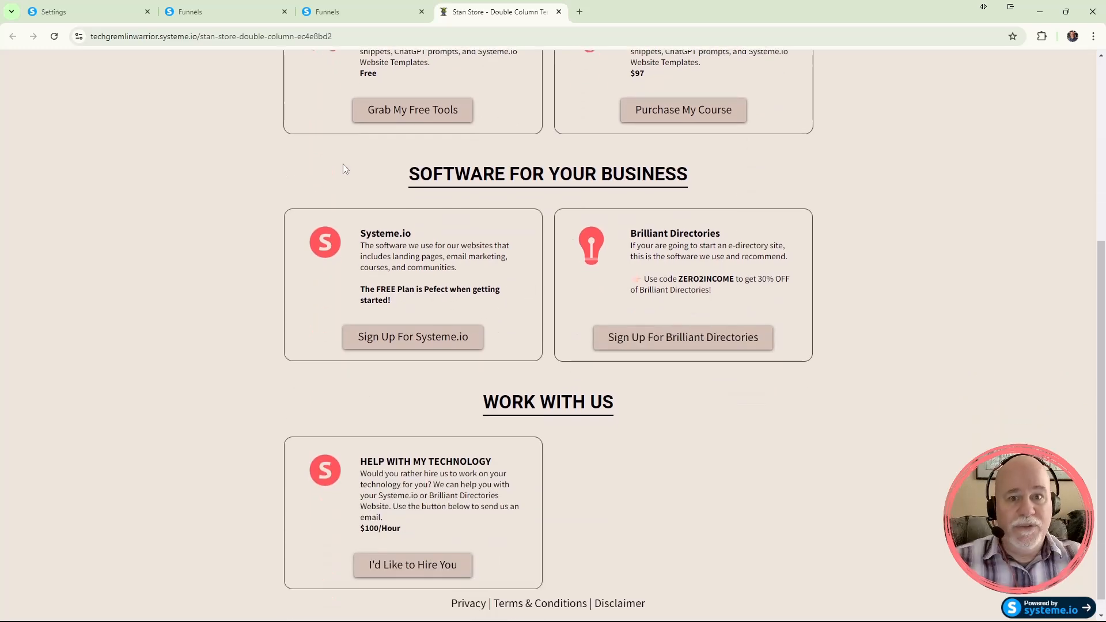
Return to the funnel steps and preview the Stan Store single-column template page down to the footer.
{"action": "left_click", "coordinate": [370, 13]}
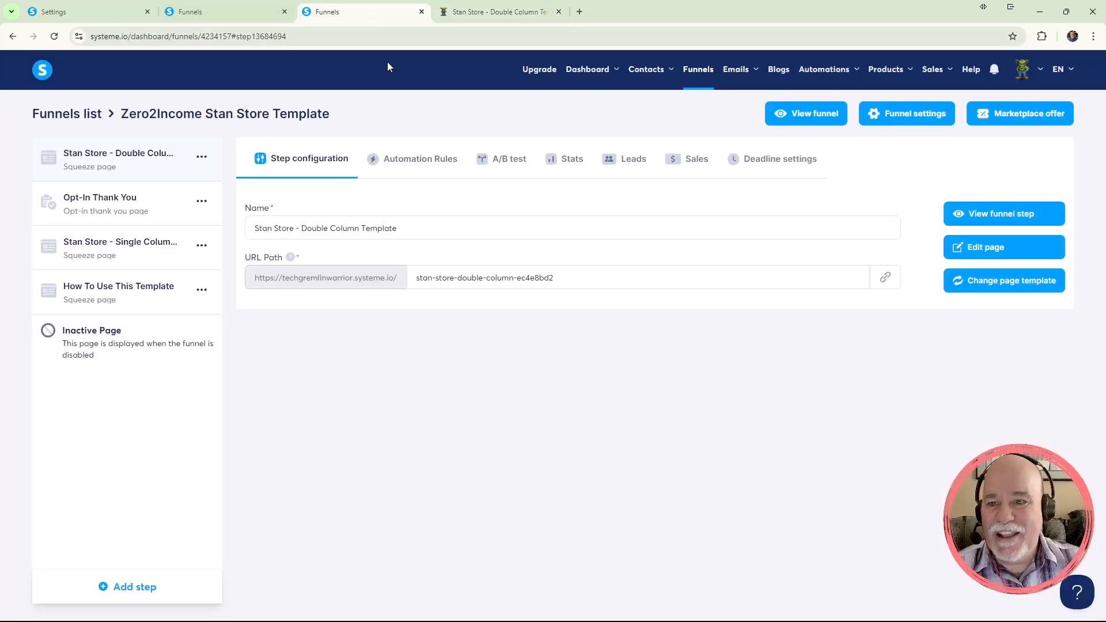
{"action": "left_click", "coordinate": [123, 252]}
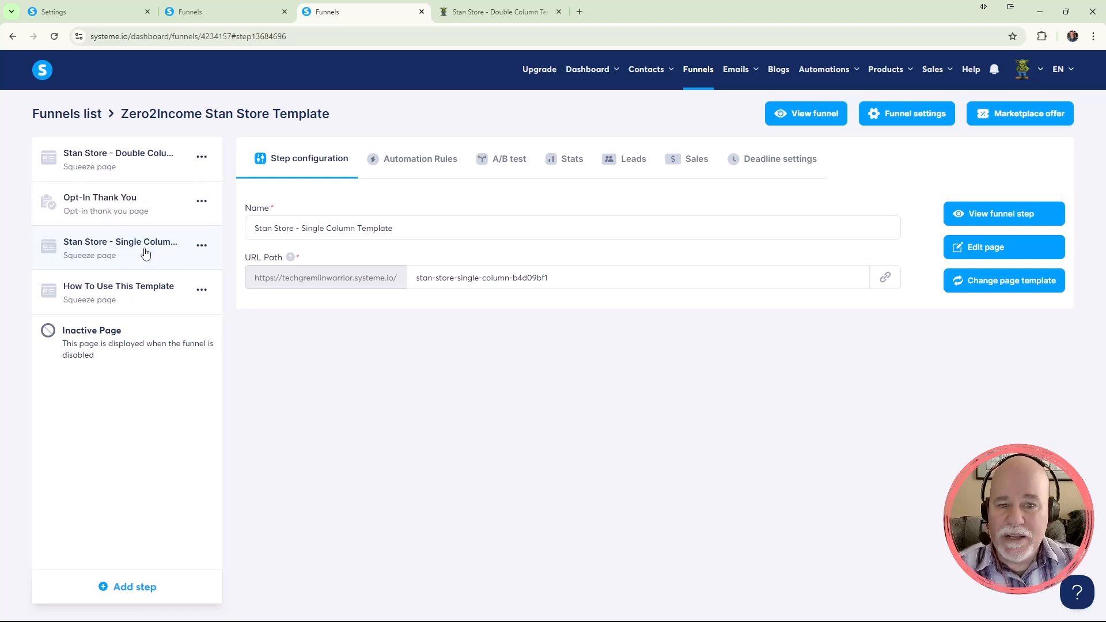
{"action": "left_click", "coordinate": [973, 214]}
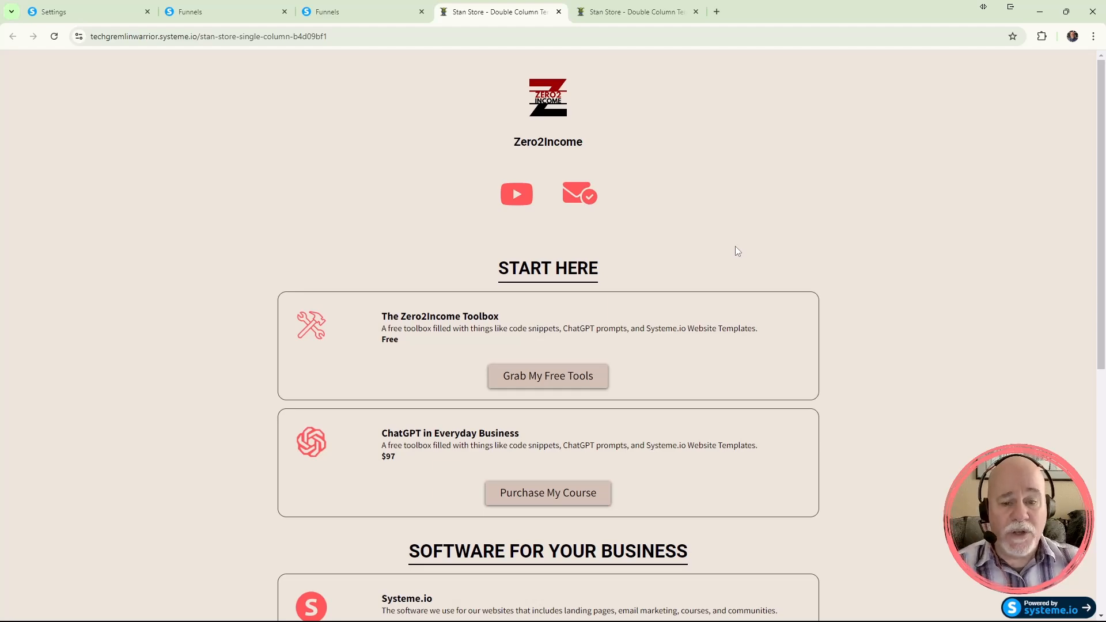
{"action": "scroll", "coordinate": [748, 198], "scroll_direction": "down", "scroll_amount": 7}
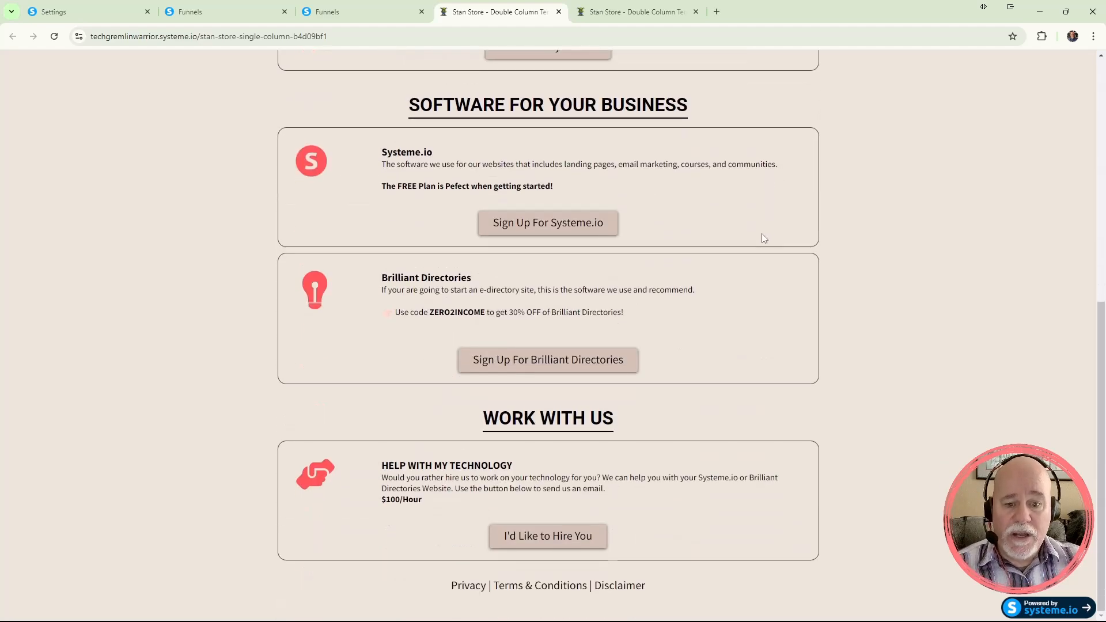
Inspect the single-column Stan Store page with the browser developer tools and show it in the responsive device view.
{"action": "scroll", "coordinate": [760, 236], "scroll_direction": "up", "scroll_amount": 8}
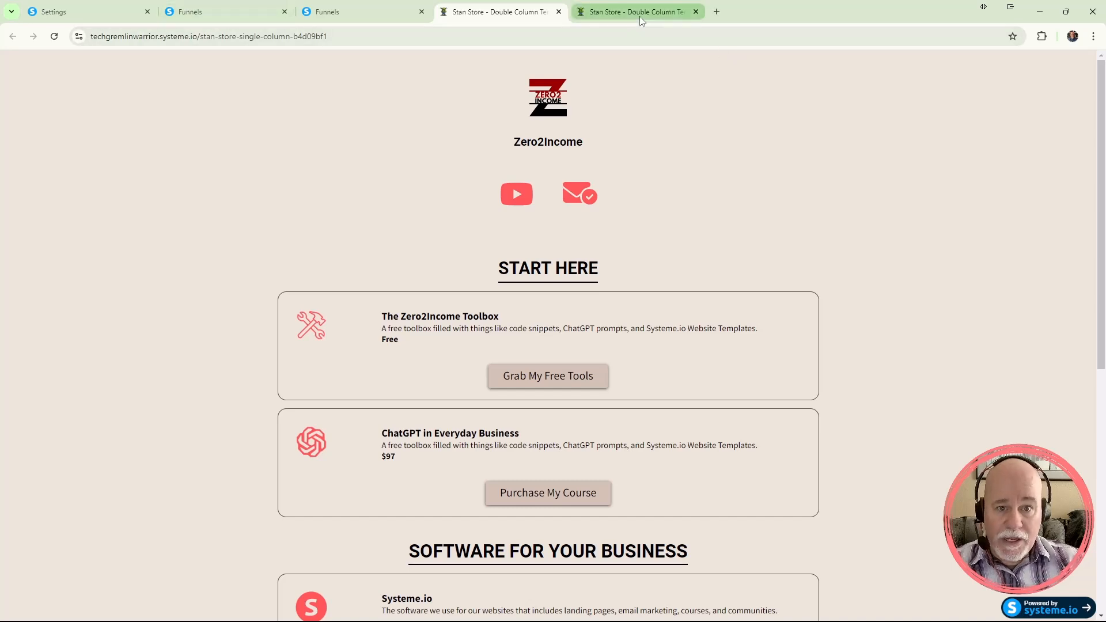
{"action": "mouse_move", "coordinate": [639, 16]}
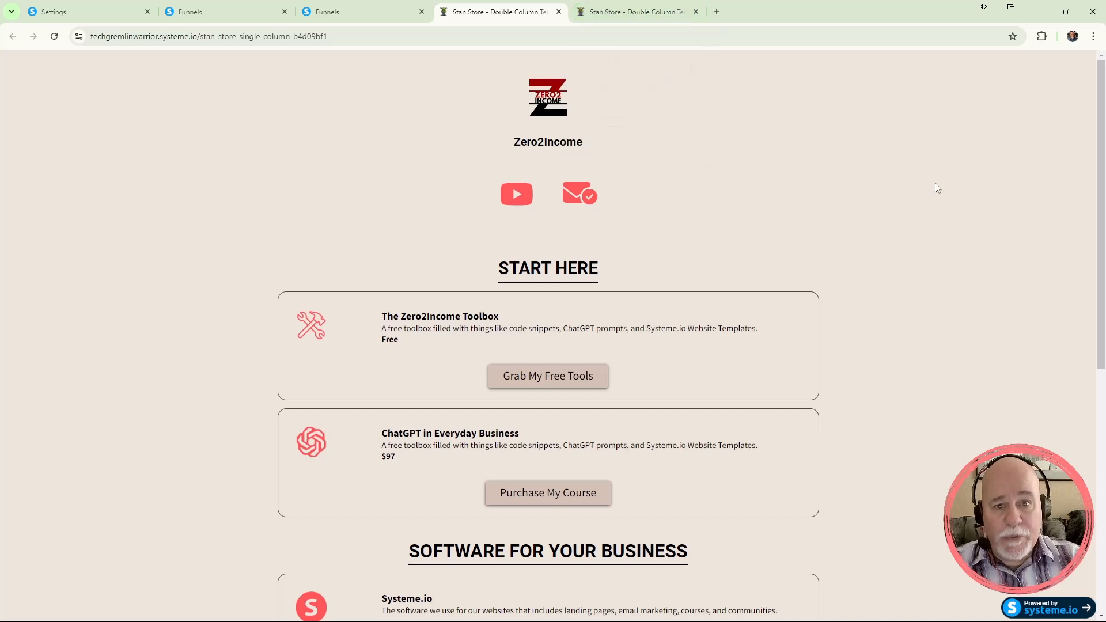
{"action": "right_click", "coordinate": [919, 205]}
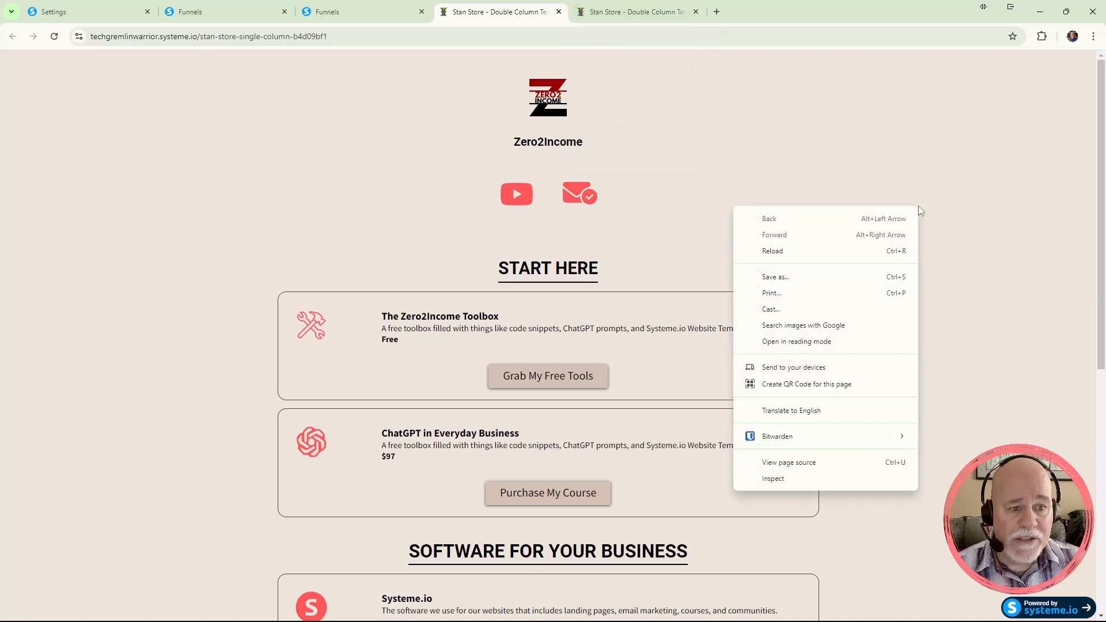
{"action": "left_click", "coordinate": [1017, 224]}
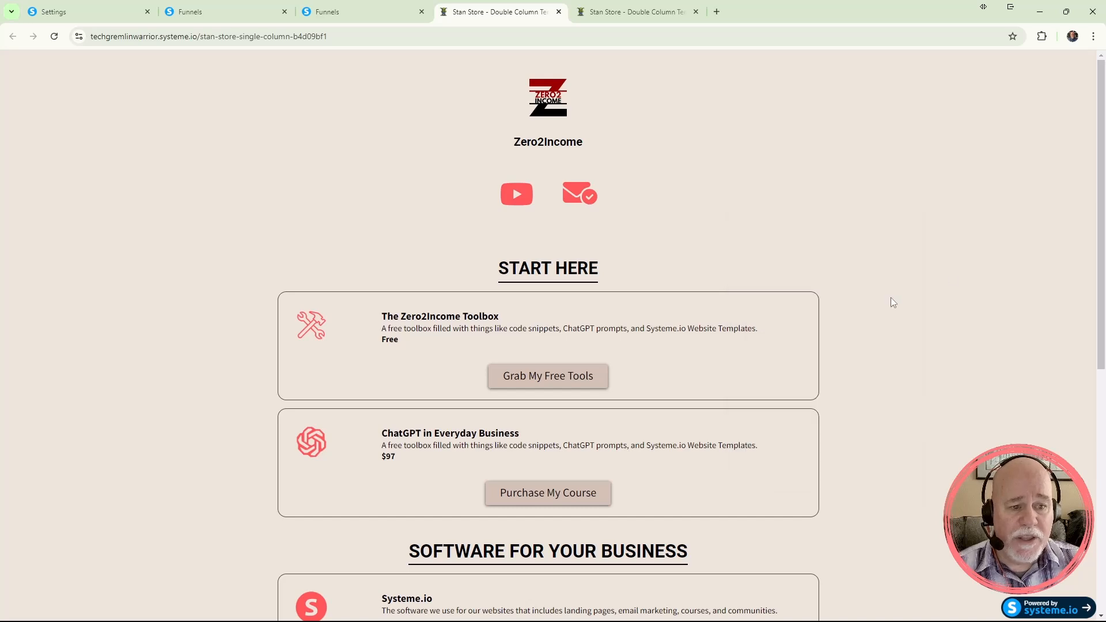
{"action": "right_click", "coordinate": [858, 297]}
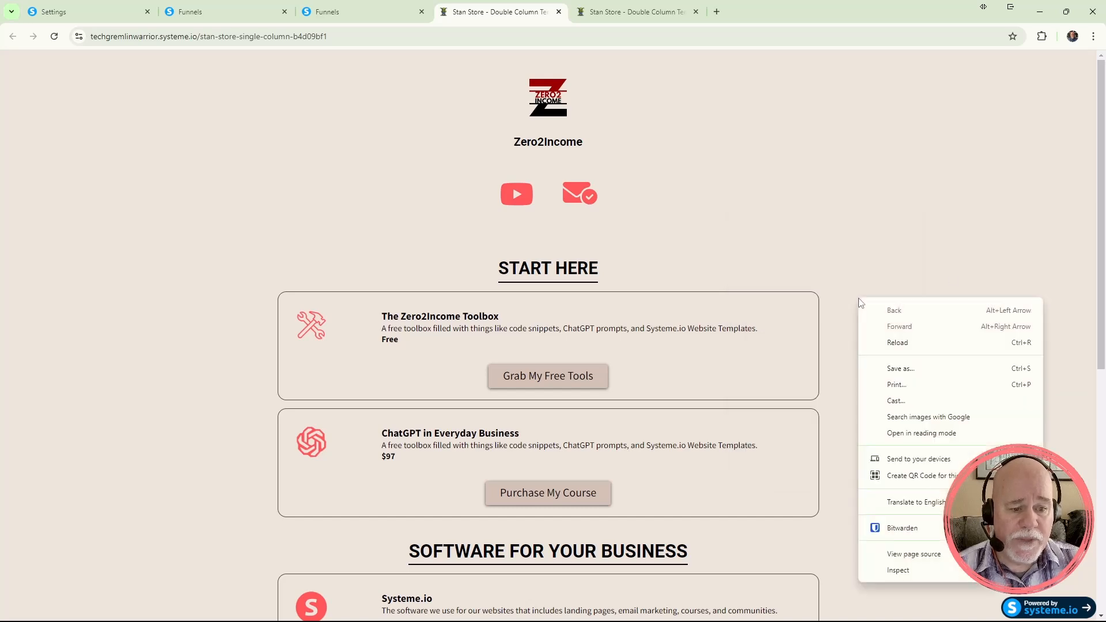
{"action": "left_click", "coordinate": [887, 569]}
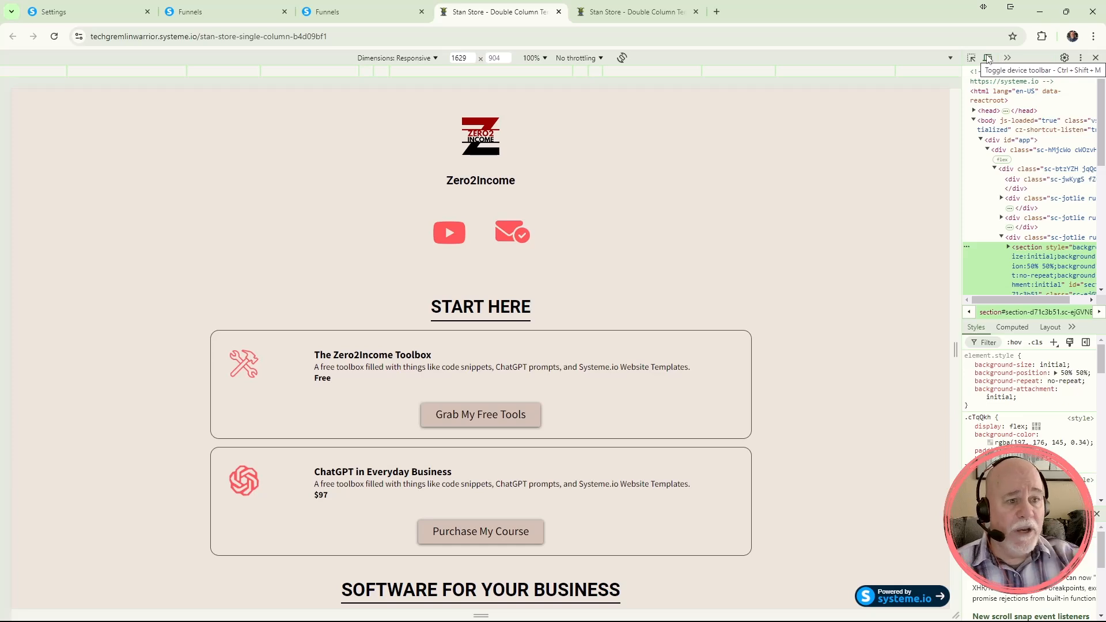
{"action": "left_click", "coordinate": [988, 60]}
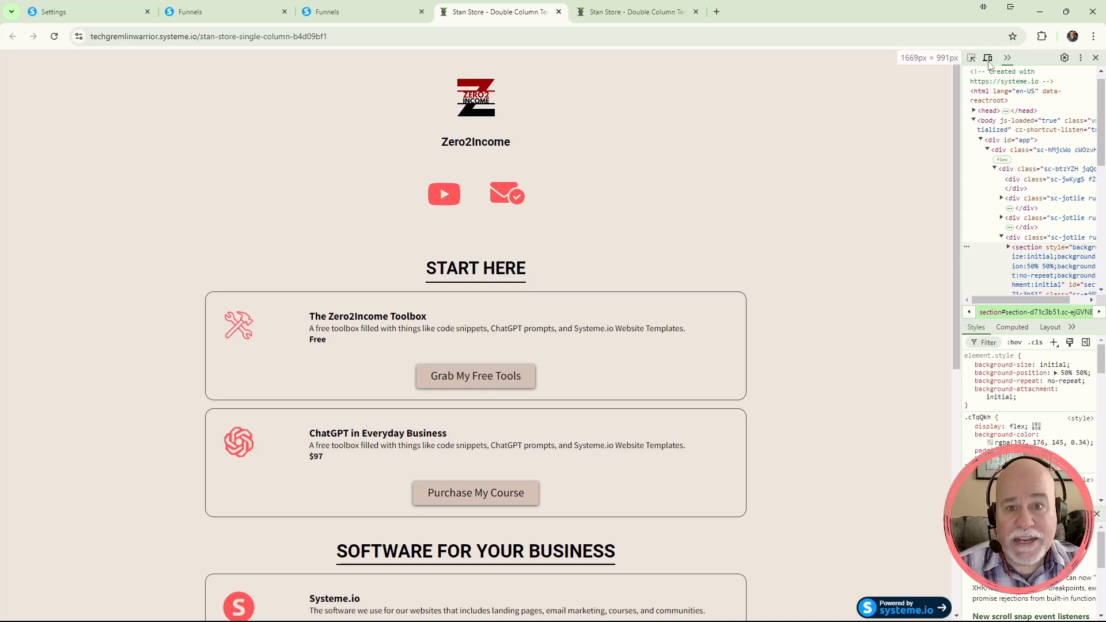
{"action": "left_click", "coordinate": [989, 60]}
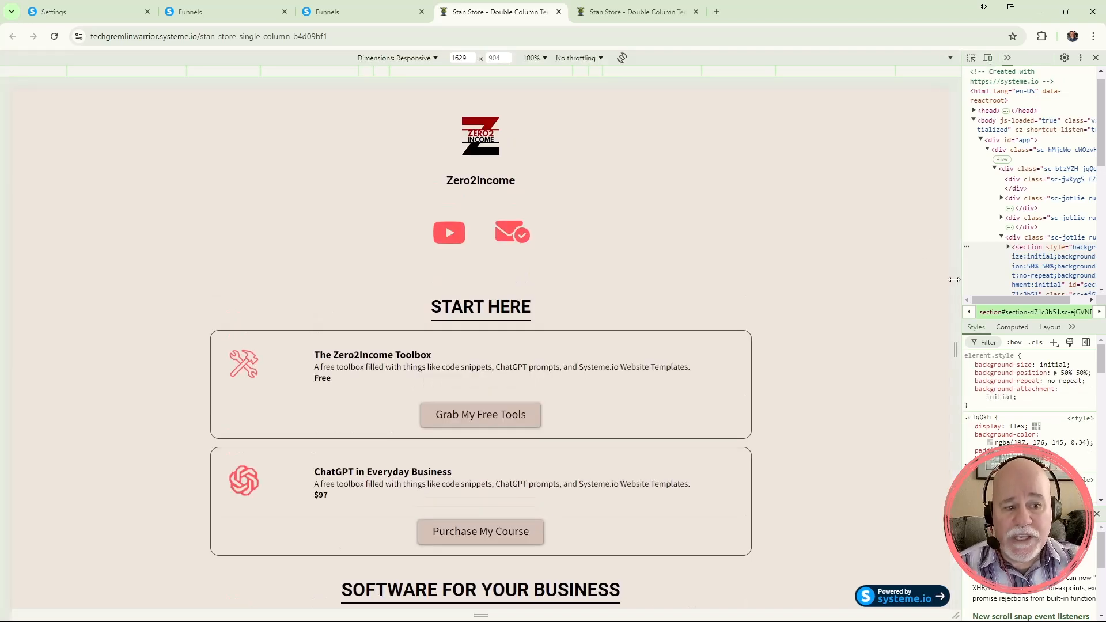
Narrow the single-column page's responsive preview to about 629 px, review the mobile layout down to the footer, and widen it to about 1621 px.
{"action": "left_click_drag", "start_coordinate": [954, 280], "coordinate": [669, 319]}
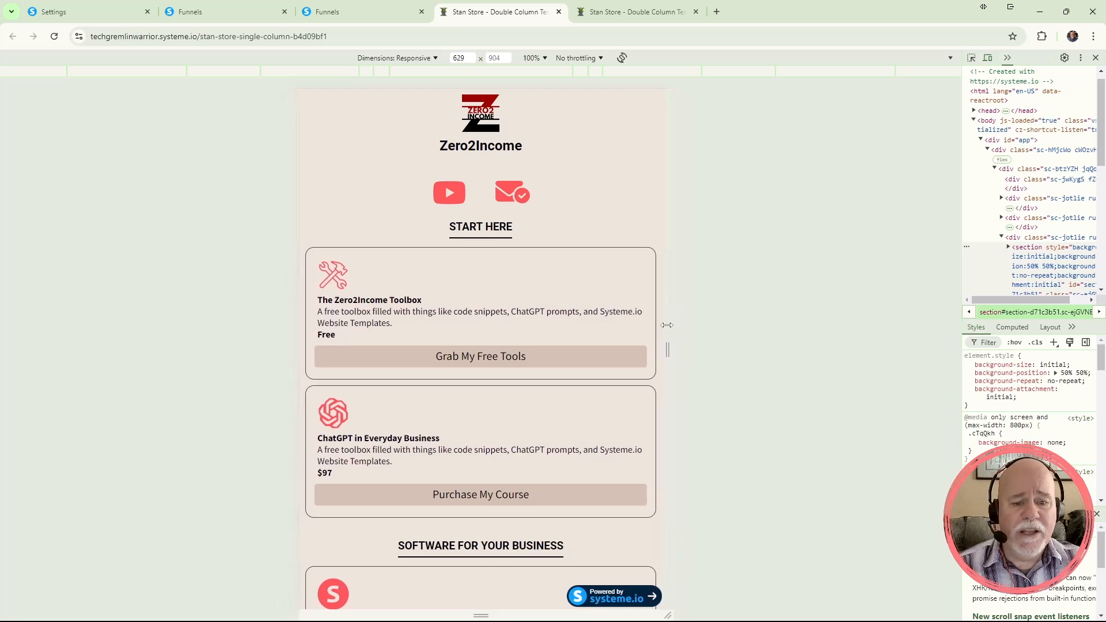
{"action": "scroll", "coordinate": [632, 339], "scroll_direction": "down", "scroll_amount": 9}
{"action": "left_click_drag", "start_coordinate": [668, 361], "coordinate": [953, 366]}
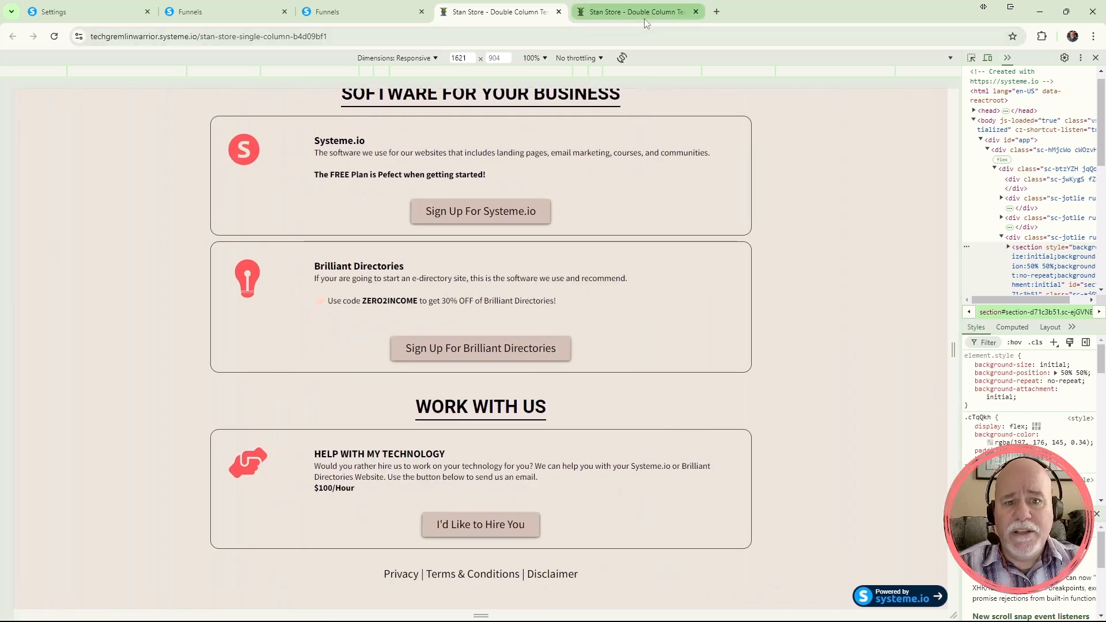
Inspect the double-column page in responsive view, narrowing it to about 889 and 805 px before widening it to about 1629 px.
{"action": "left_click", "coordinate": [645, 14]}
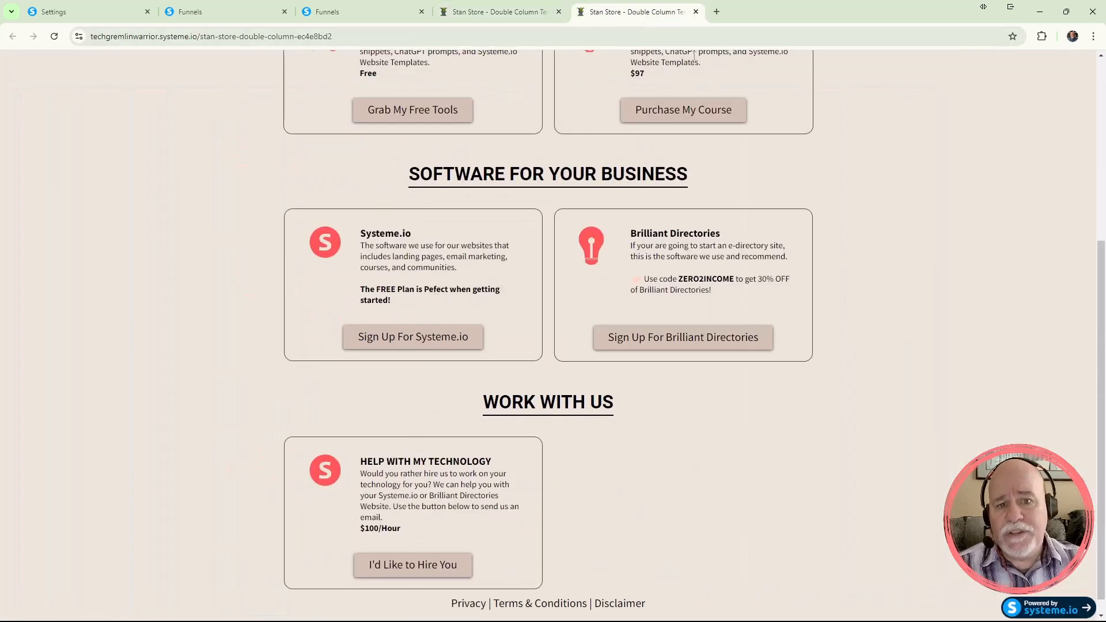
{"action": "right_click", "coordinate": [862, 250]}
{"action": "left_click", "coordinate": [915, 520]}
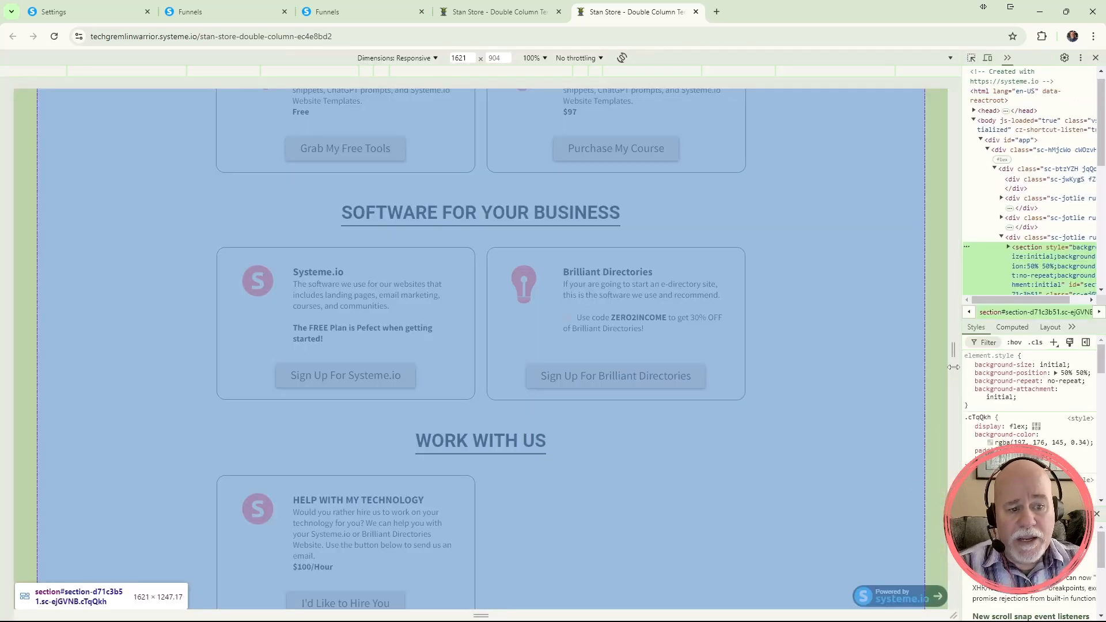
{"action": "left_click_drag", "start_coordinate": [954, 367], "coordinate": [950, 361]}
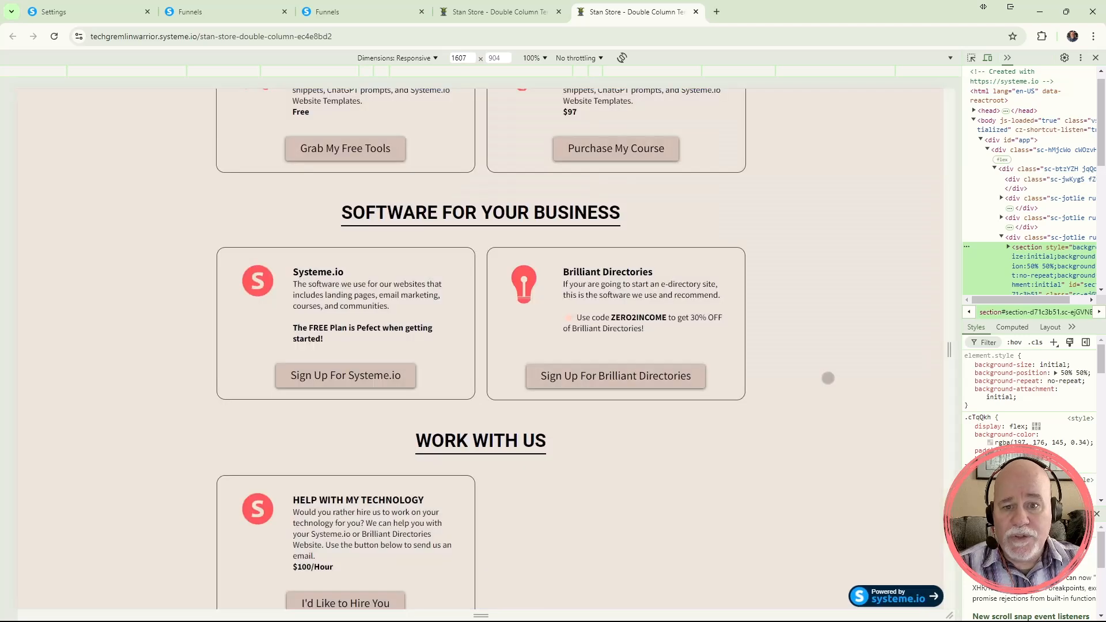
{"action": "scroll", "coordinate": [828, 375], "scroll_direction": "up", "scroll_amount": 5}
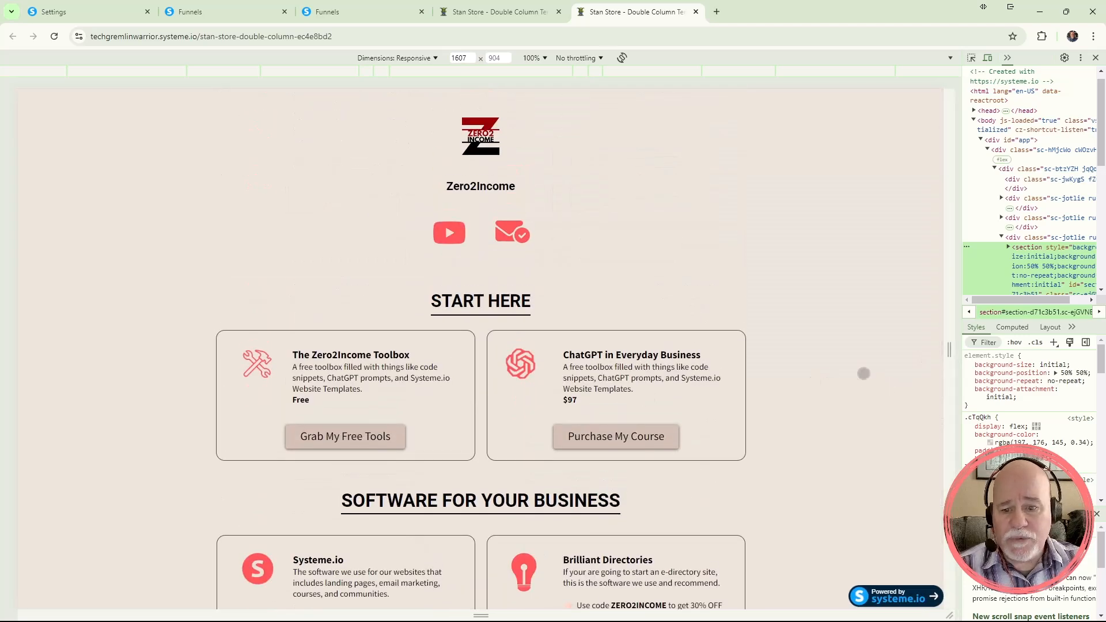
{"action": "left_click_drag", "start_coordinate": [949, 351], "coordinate": [743, 350]}
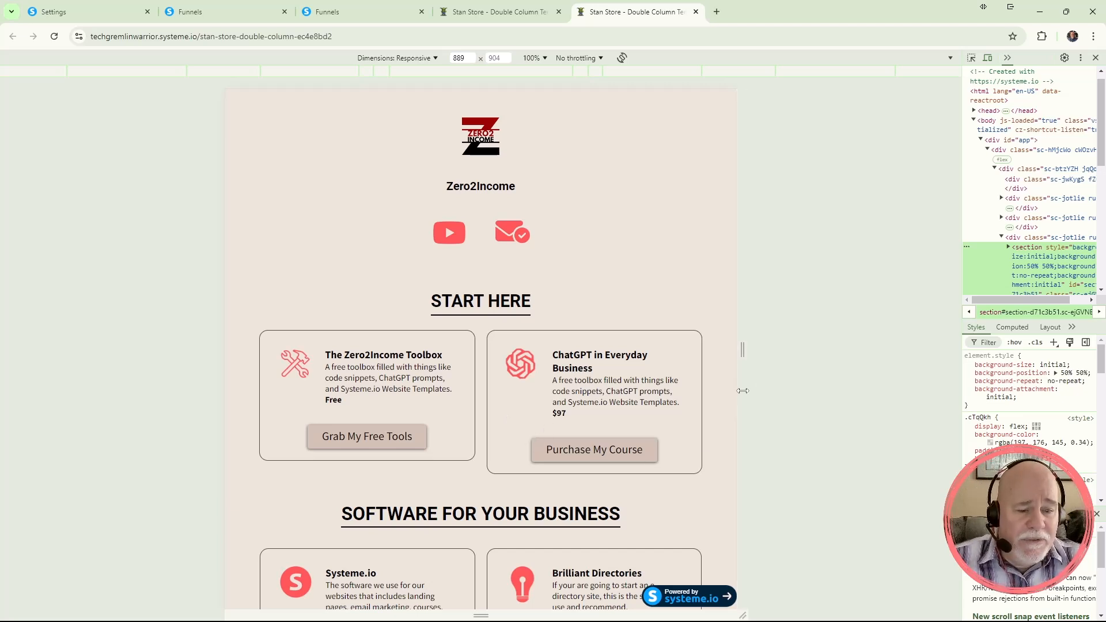
{"action": "left_click_drag", "start_coordinate": [744, 349], "coordinate": [720, 353]}
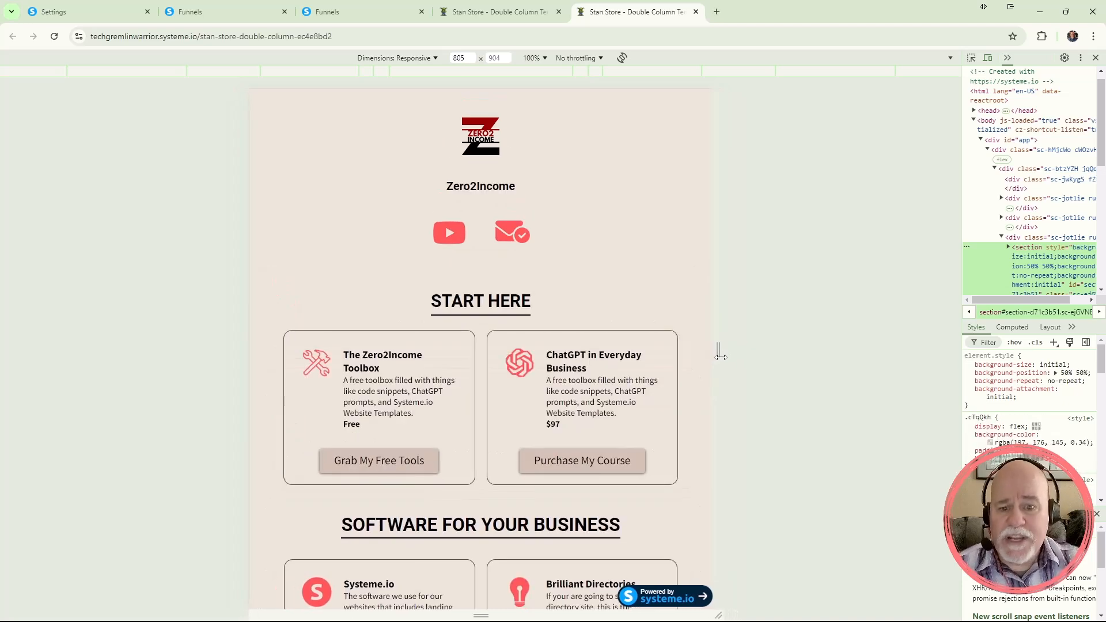
{"action": "left_click_drag", "start_coordinate": [719, 356], "coordinate": [956, 380]}
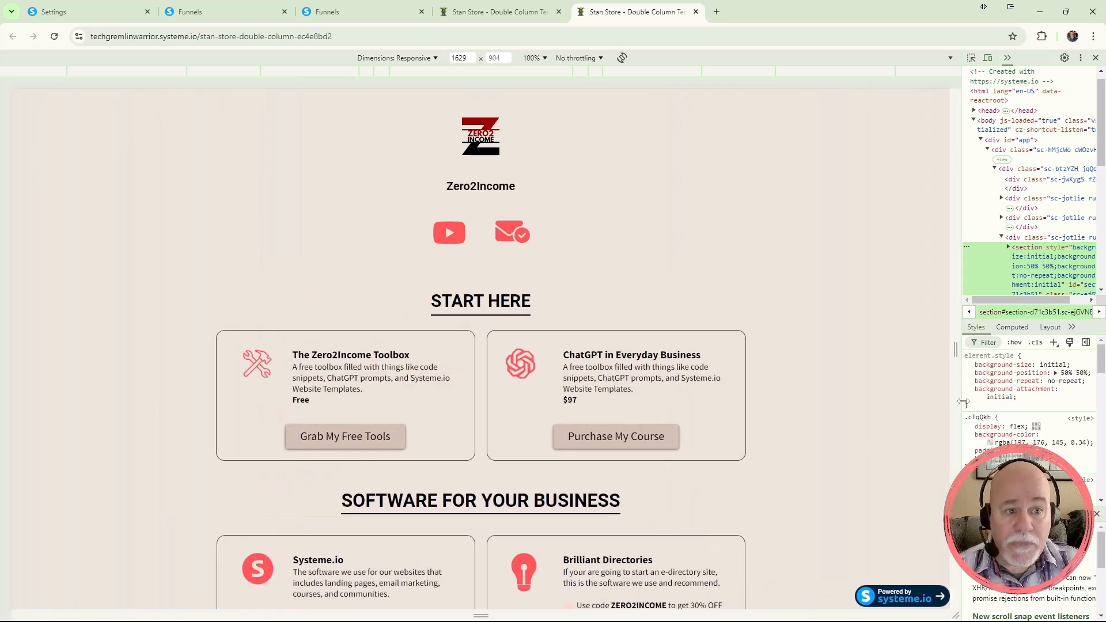
Compare the single-column and double-column page previews by switching between them.
{"action": "left_click", "coordinate": [532, 21]}
{"action": "left_click", "coordinate": [372, 18]}
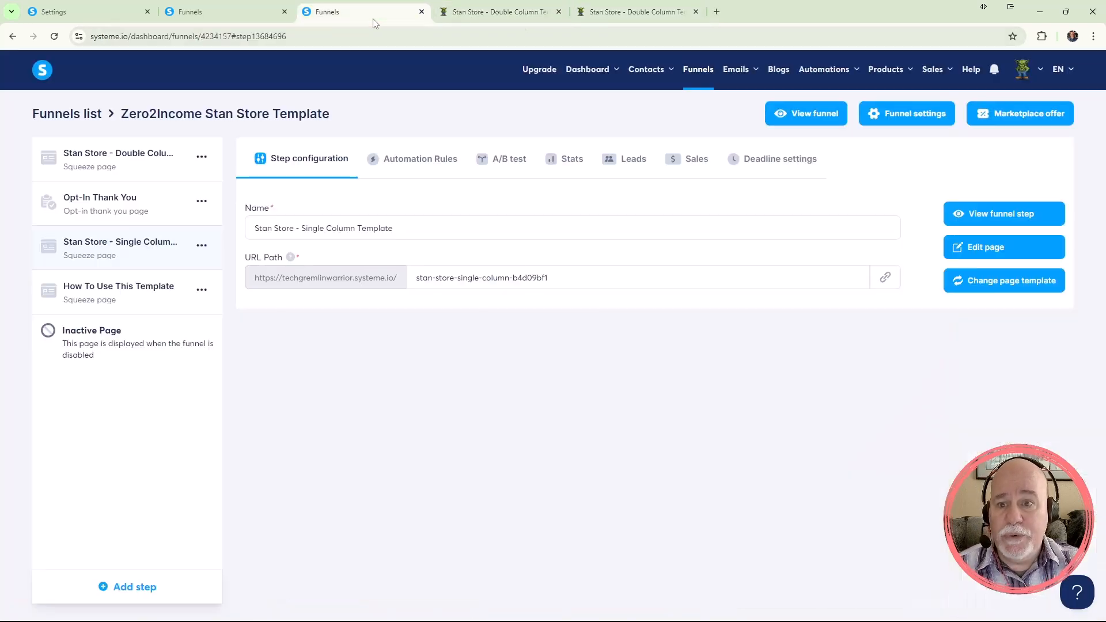
{"action": "left_click", "coordinate": [487, 16]}
{"action": "scroll", "coordinate": [518, 132], "scroll_direction": "up", "scroll_amount": 9}
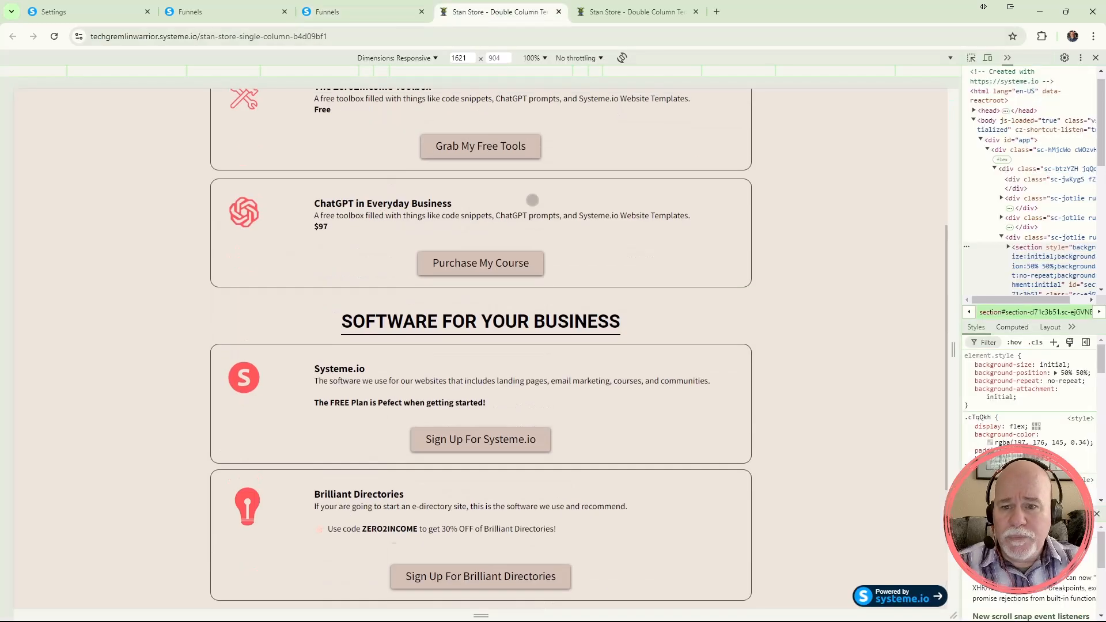
{"action": "left_click", "coordinate": [640, 17]}
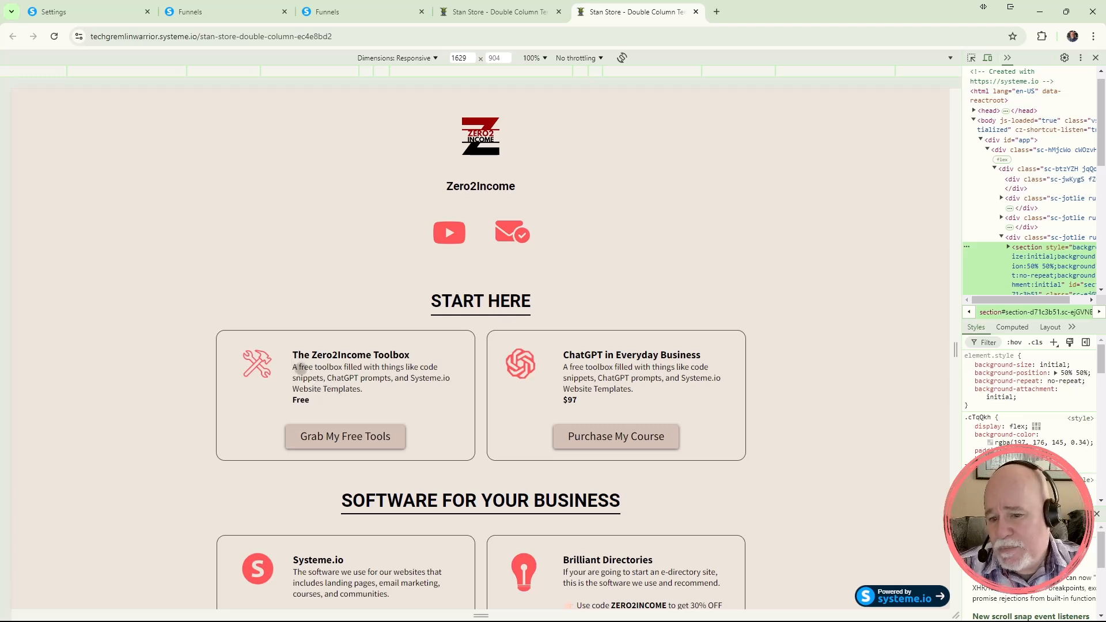
Open the funnel's Opt-In Thank You page in the editor, save it and exit to the funnel steps.
{"action": "left_click", "coordinate": [378, 15]}
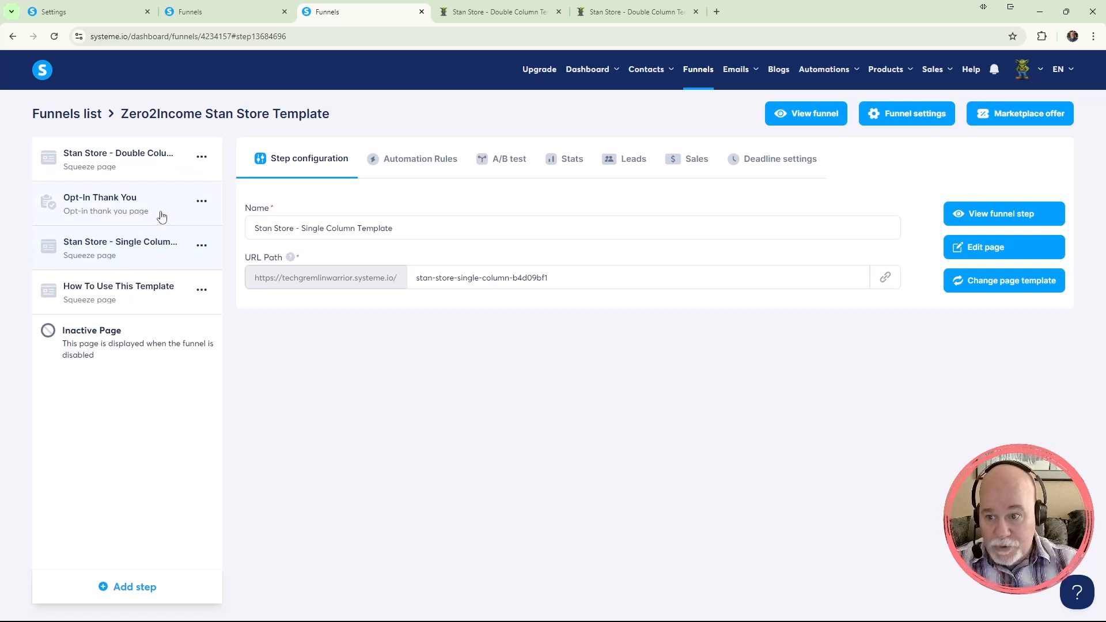
{"action": "mouse_move", "coordinate": [167, 224]}
{"action": "left_mouse_down"}
{"action": "mouse_move", "coordinate": [173, 268]}
{"action": "mouse_move", "coordinate": [158, 263]}
{"action": "mouse_move", "coordinate": [171, 258]}
{"action": "mouse_move", "coordinate": [173, 196]}
{"action": "mouse_move", "coordinate": [180, 217]}
{"action": "left_mouse_up"}
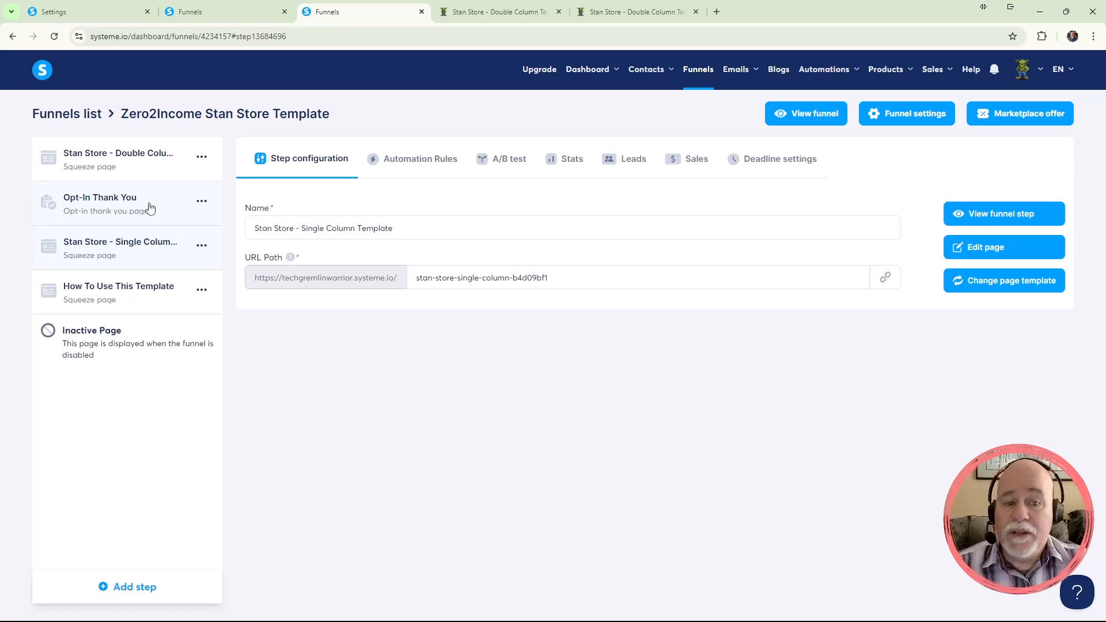
{"action": "left_click", "coordinate": [139, 216]}
{"action": "left_click", "coordinate": [1001, 259]}
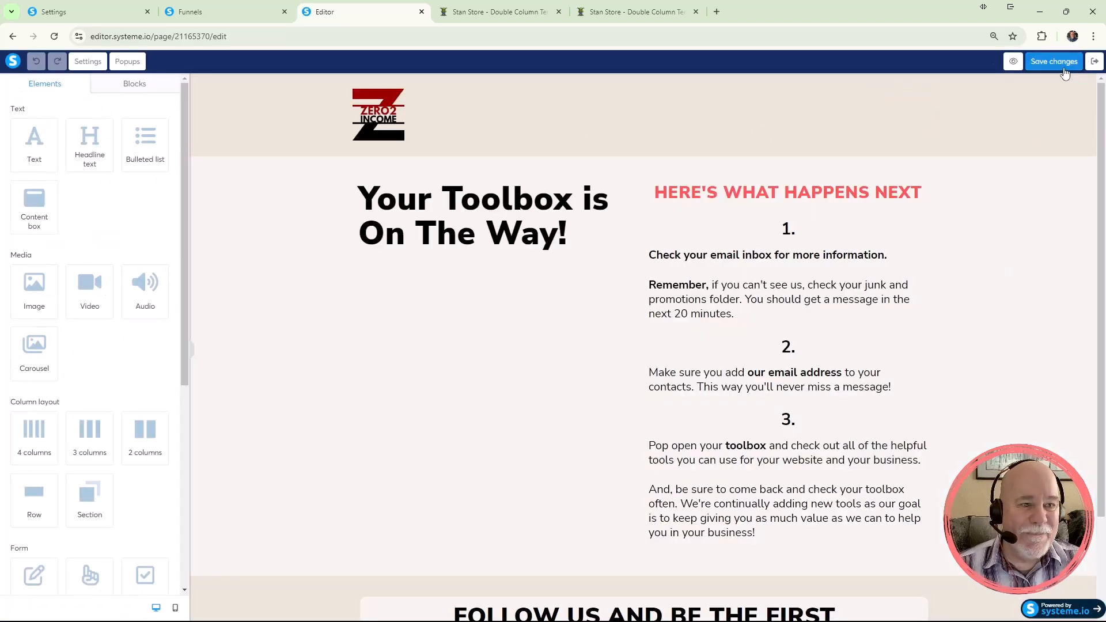
{"action": "left_click", "coordinate": [1064, 68]}
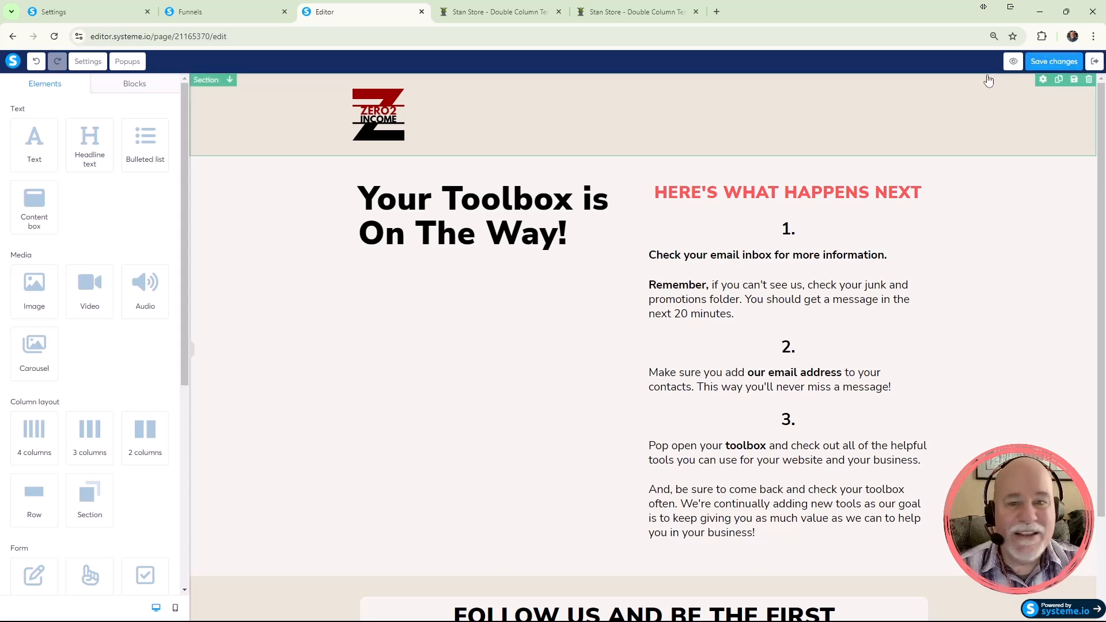
{"action": "left_click", "coordinate": [1071, 64]}
{"action": "left_click", "coordinate": [1094, 62]}
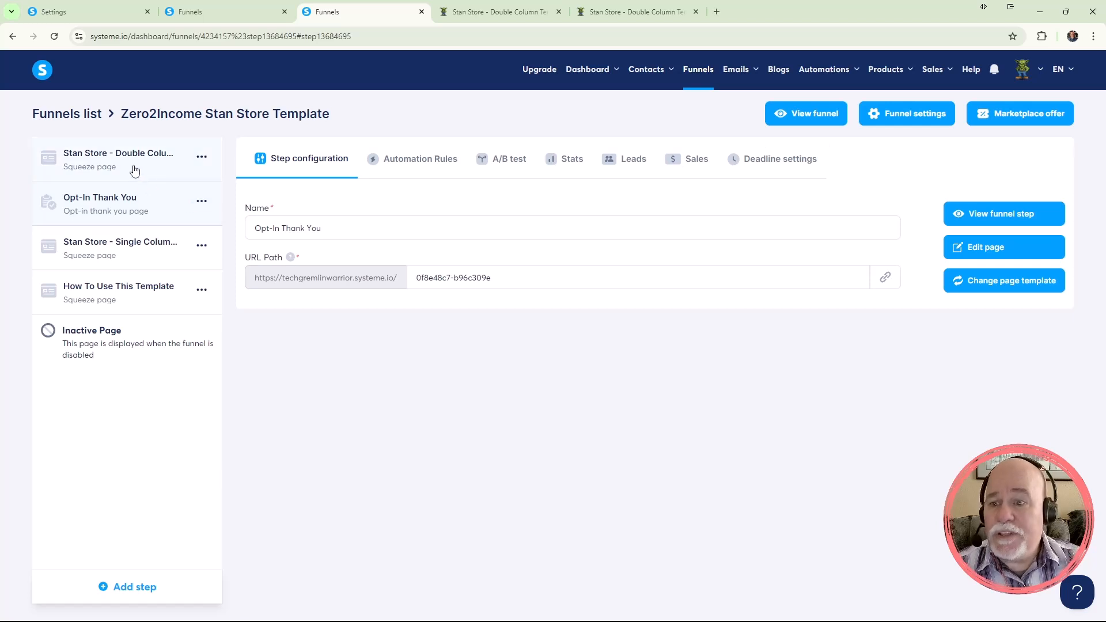
Edit the double-column template page, adding form inputs above and below the description in The Zero2Income Toolbox box.
{"action": "left_click", "coordinate": [134, 170]}
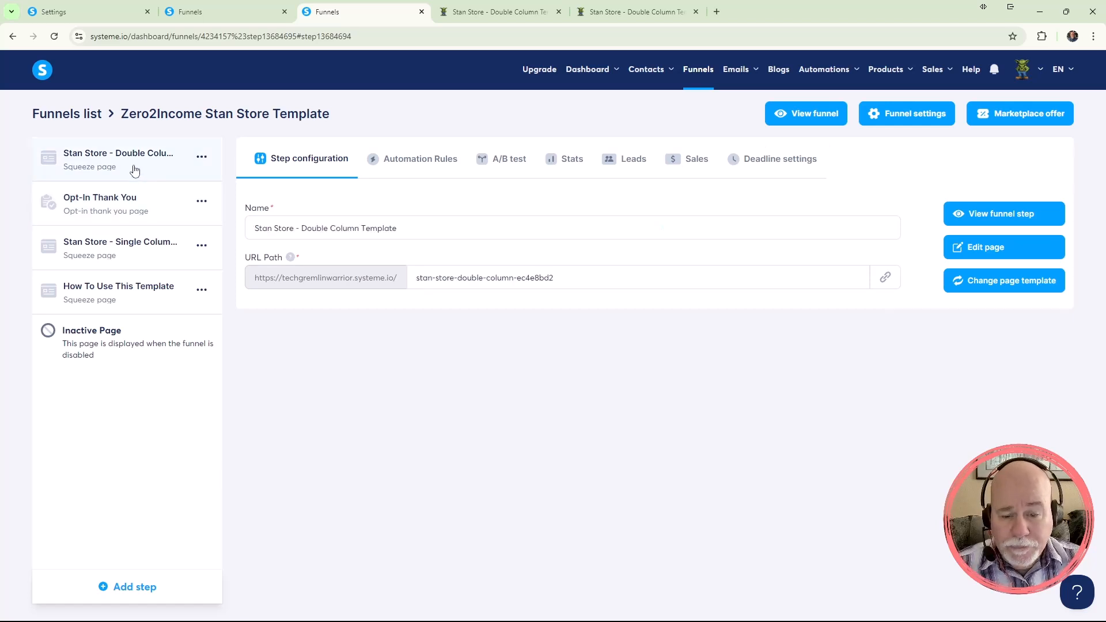
{"action": "left_click", "coordinate": [974, 255]}
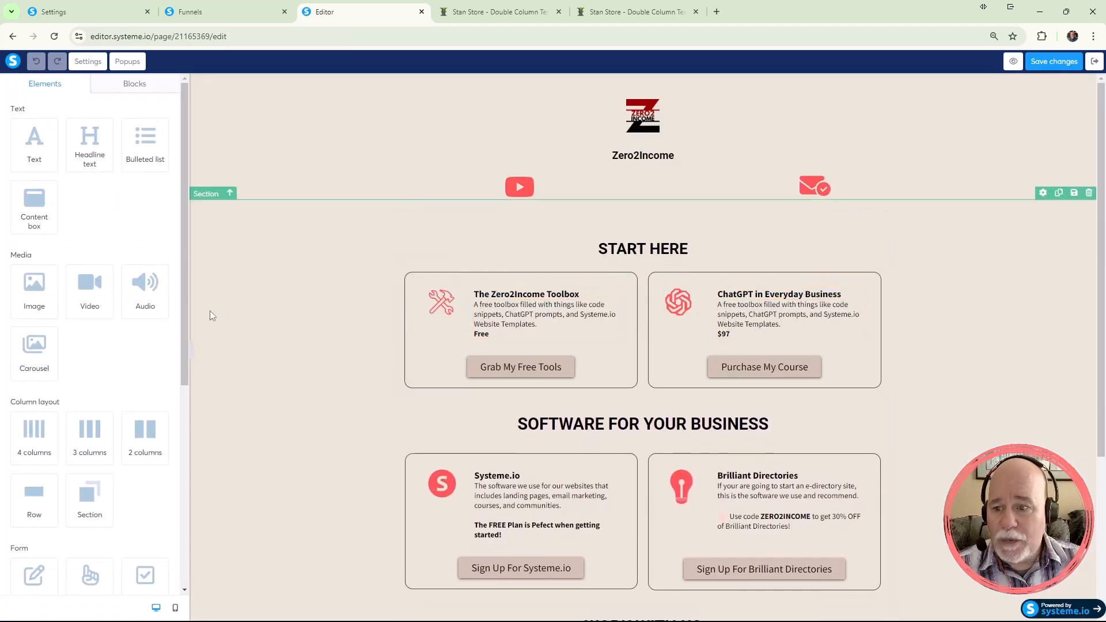
{"action": "left_click_drag", "start_coordinate": [184, 277], "coordinate": [186, 465]}
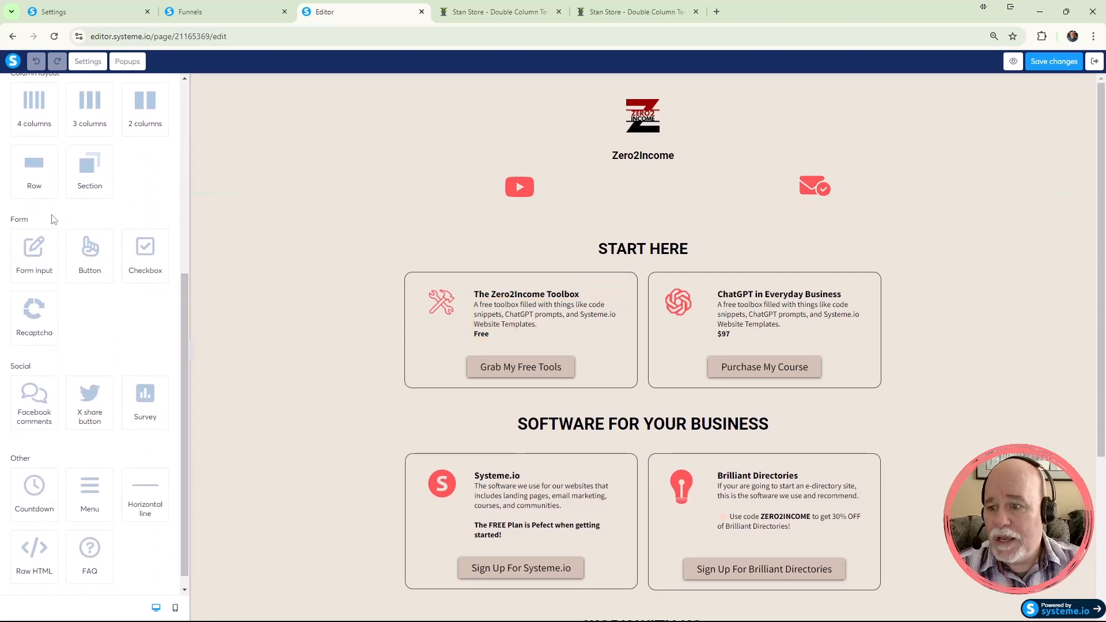
{"action": "left_click_drag", "start_coordinate": [32, 265], "coordinate": [520, 339]}
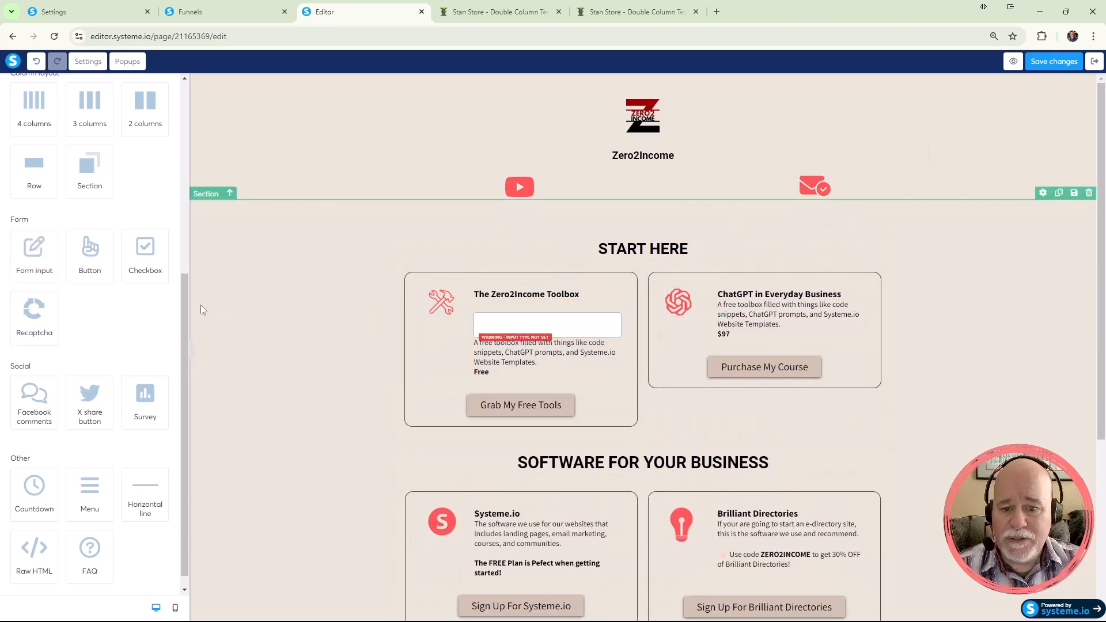
{"action": "left_click_drag", "start_coordinate": [29, 265], "coordinate": [559, 379]}
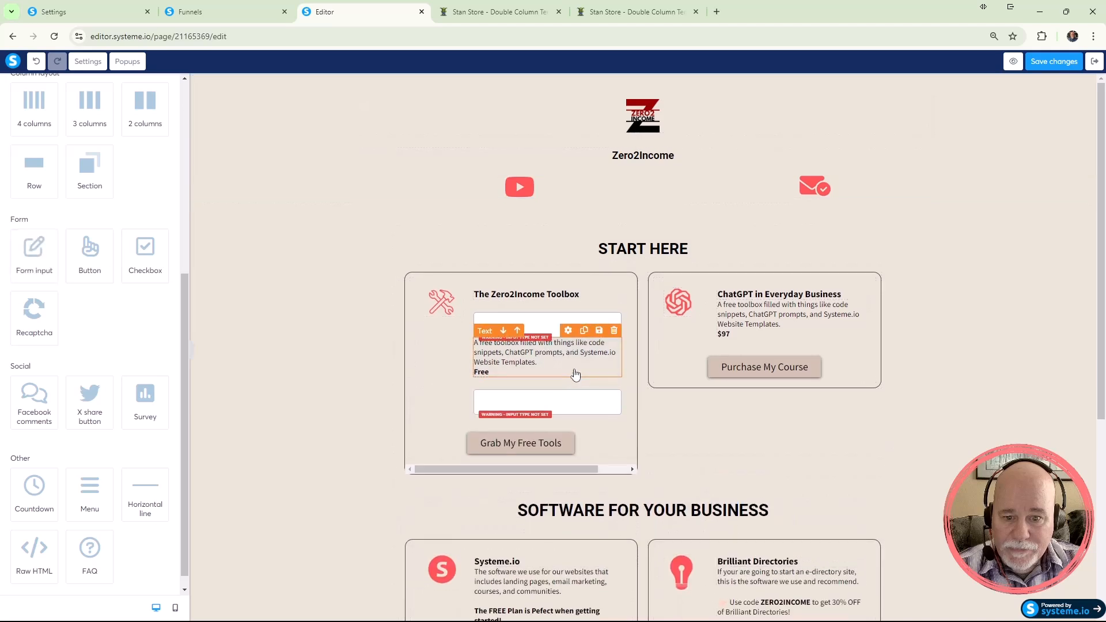
Delete all the description text, including the Free price line, between the two form inputs in The Zero2Income Toolbox box.
{"action": "left_click", "coordinate": [535, 366]}
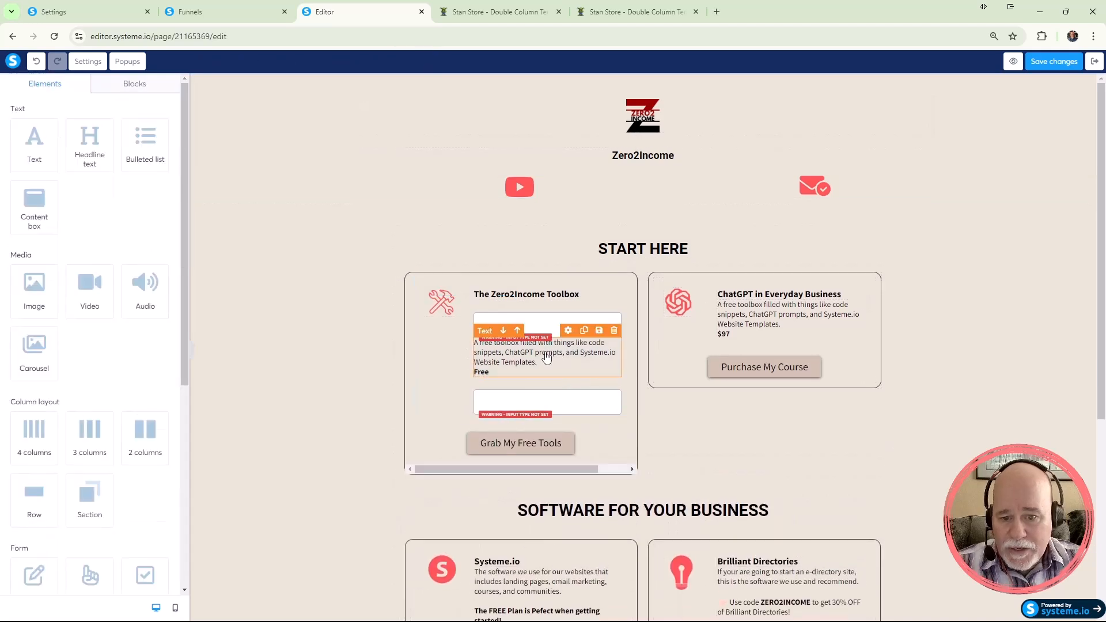
{"action": "left_click", "coordinate": [536, 365]}
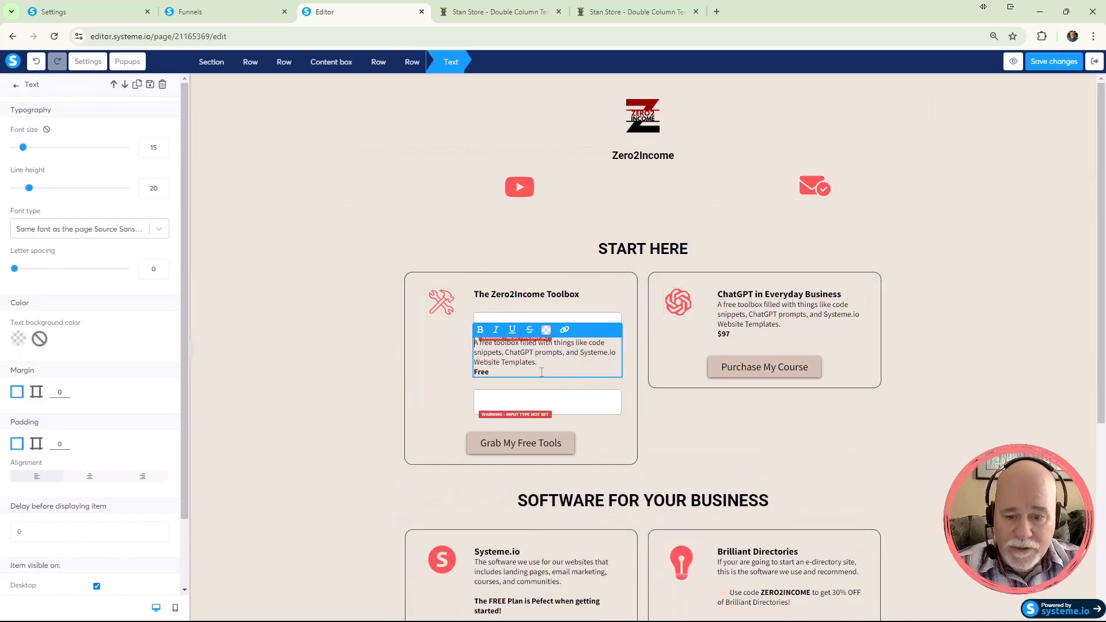
{"action": "key", "text": "Delete"}
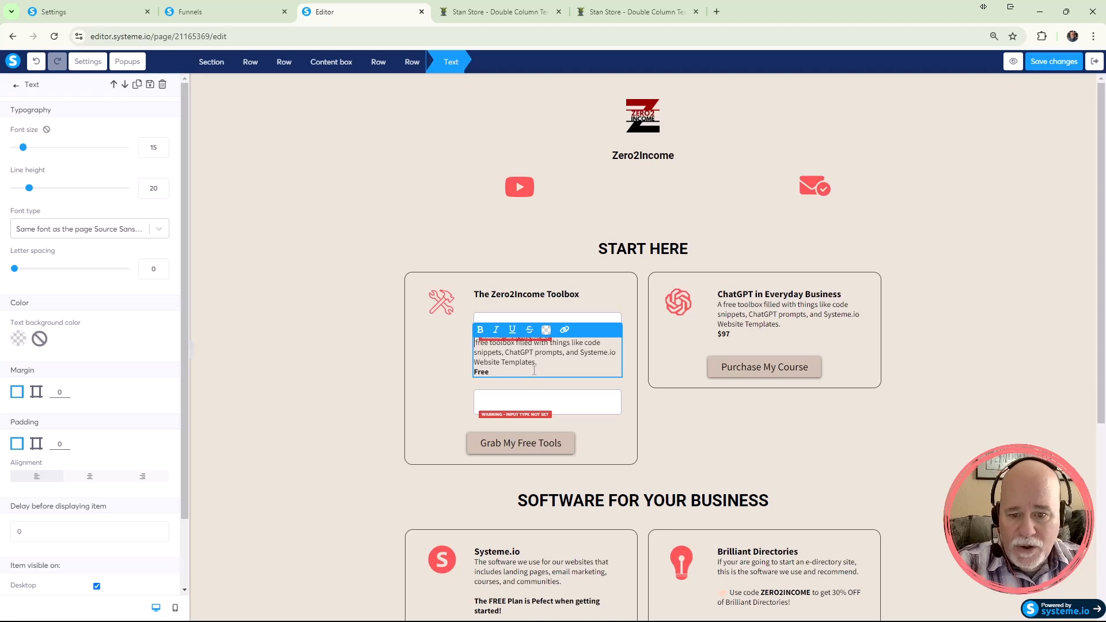
{"action": "left_click_drag", "start_coordinate": [497, 373], "coordinate": [448, 337]}
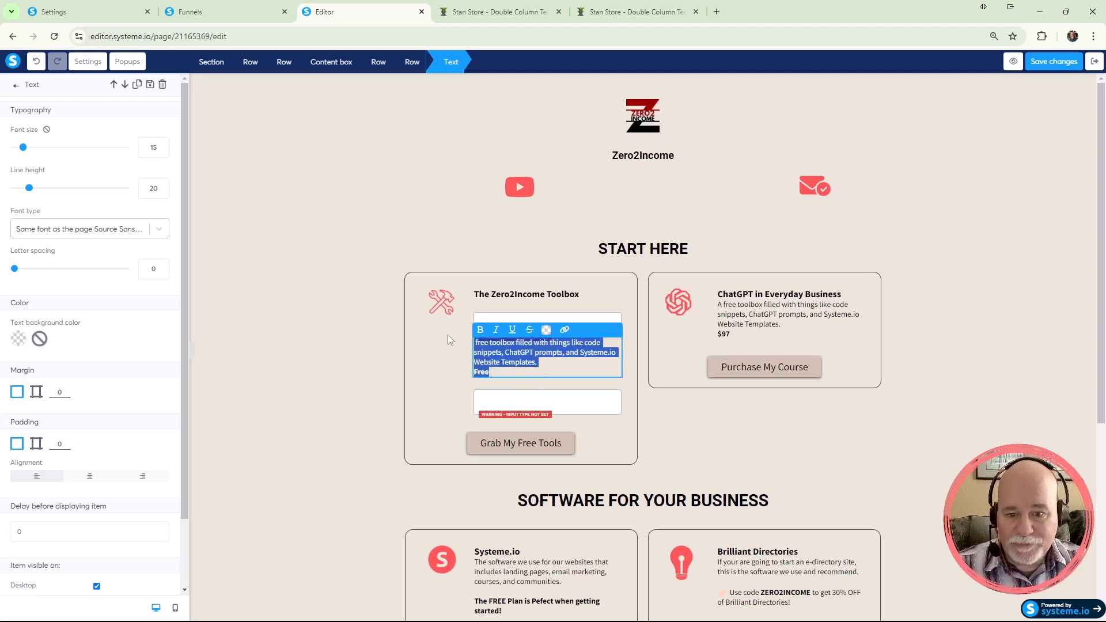
{"action": "key", "text": "BackSpace"}
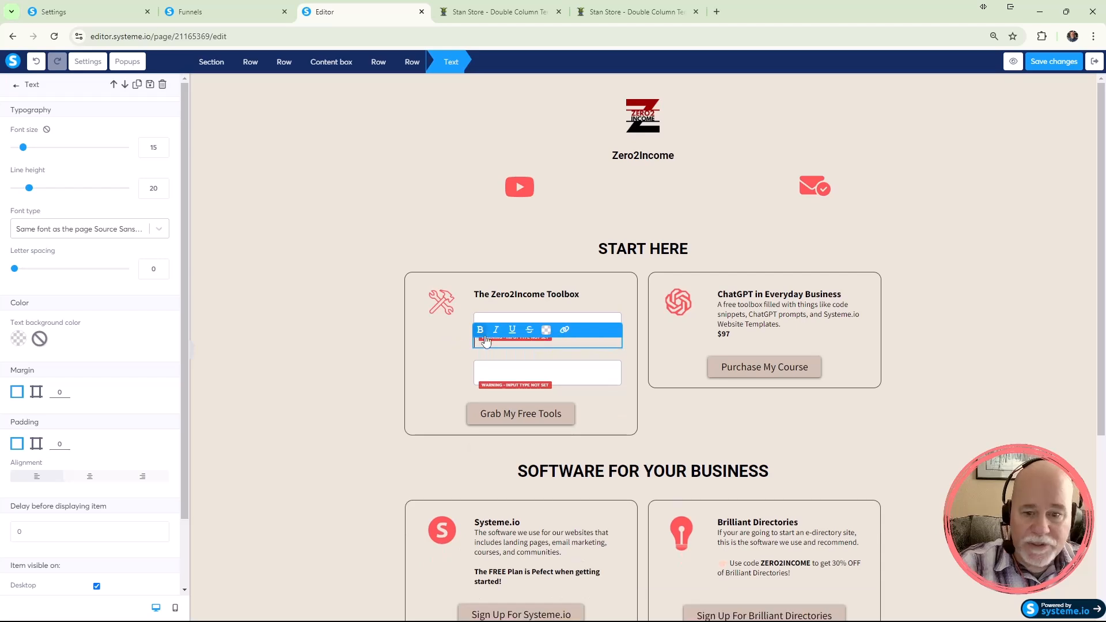
Change the toolbox box's heading to "Sign Up for the FREE Zero2Income Toolbox".
{"action": "left_click", "coordinate": [375, 326]}
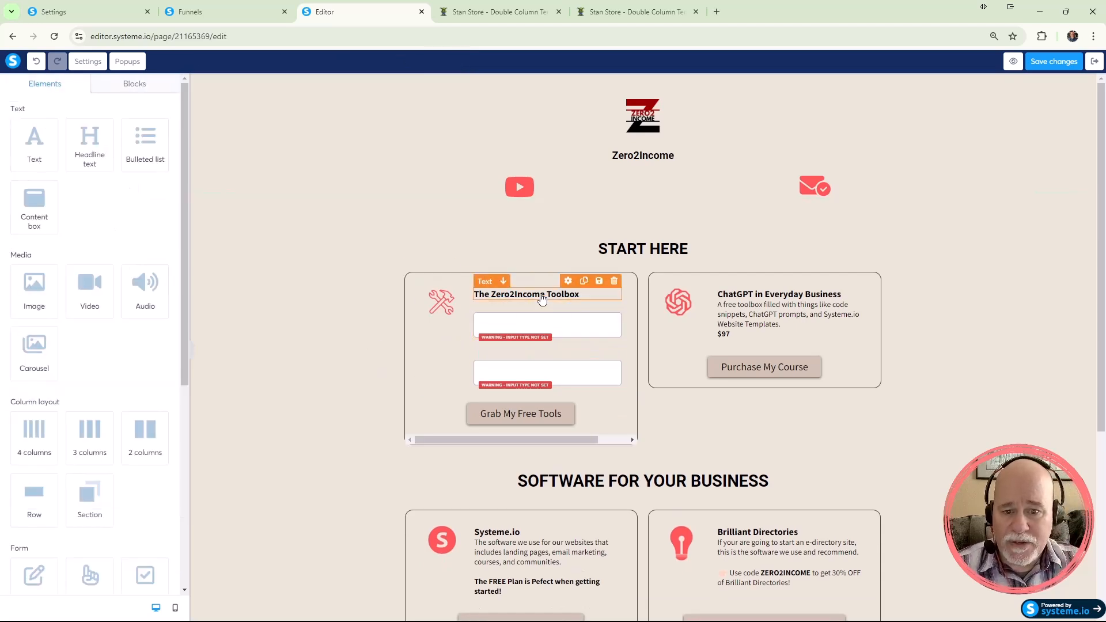
{"action": "left_click", "coordinate": [492, 298]}
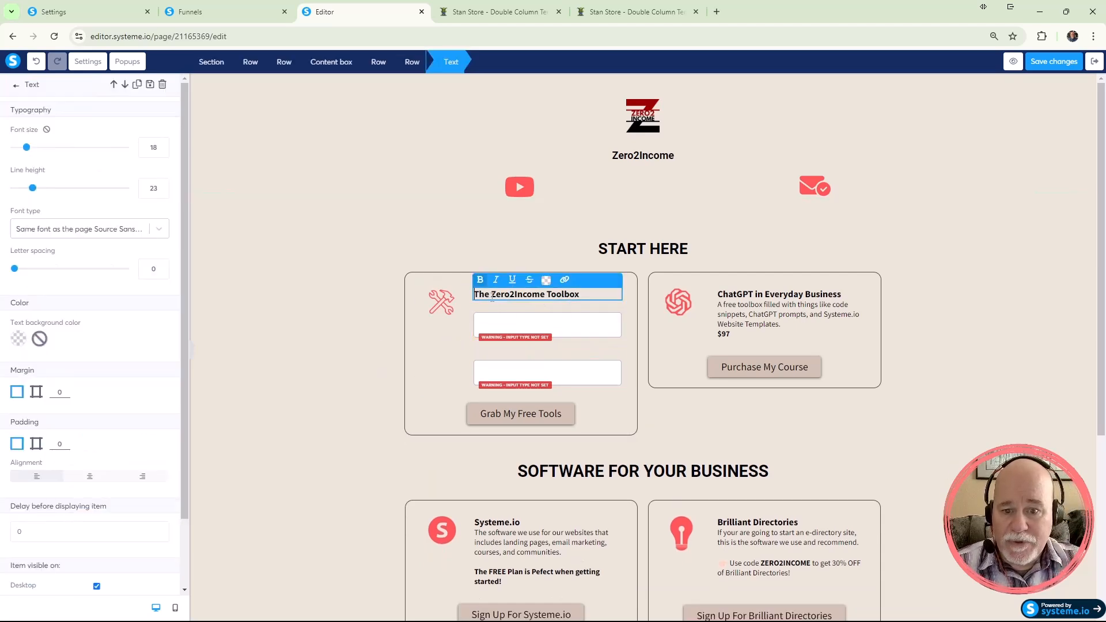
{"action": "key", "text": "BackSpace"}
{"action": "key", "text": "BackSpace"}
{"action": "key", "text": "BackSpace"}
{"action": "key", "text": "BackSpace"}
{"action": "type", "text": "Sign"}
{"action": "type", "text": " Up for"}
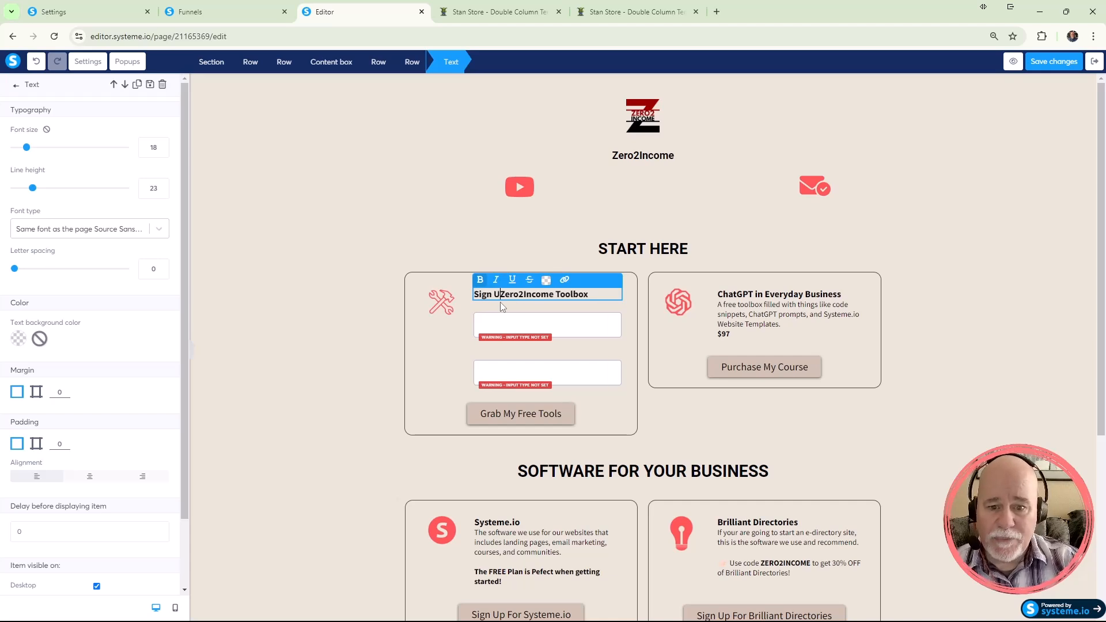
{"action": "type", "text": " theFR"}
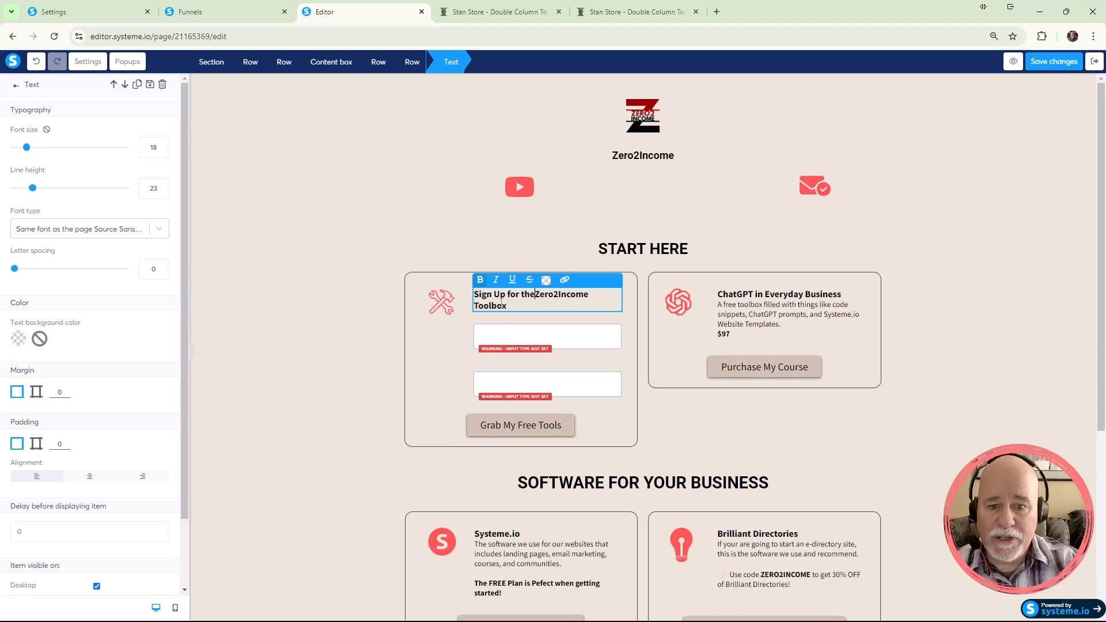
{"action": "key", "text": "BackSpace"}
{"action": "key", "text": "BackSpace"}
{"action": "type", "text": "FREE"}
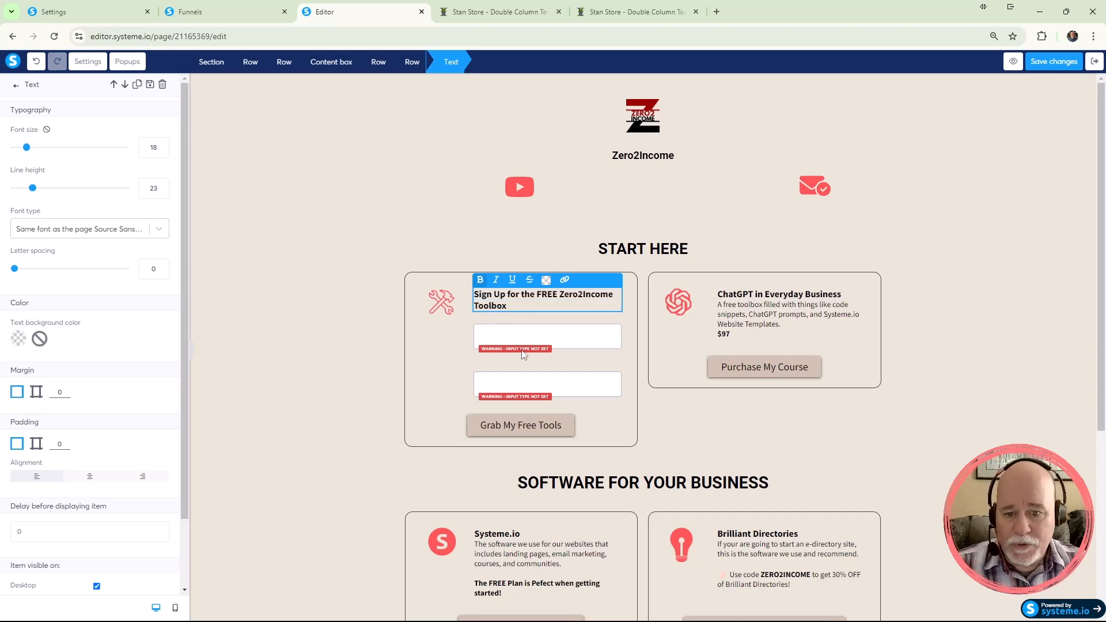
Set the input type of the upper form field in the toolbox box to First name.
{"action": "left_click", "coordinate": [544, 342]}
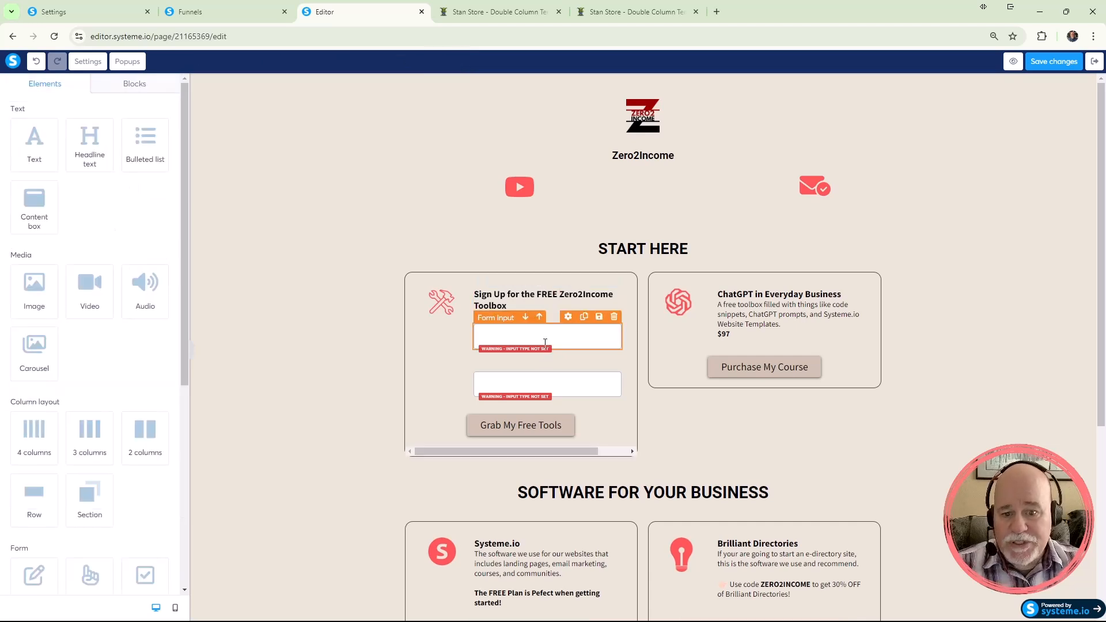
{"action": "left_click", "coordinate": [547, 350]}
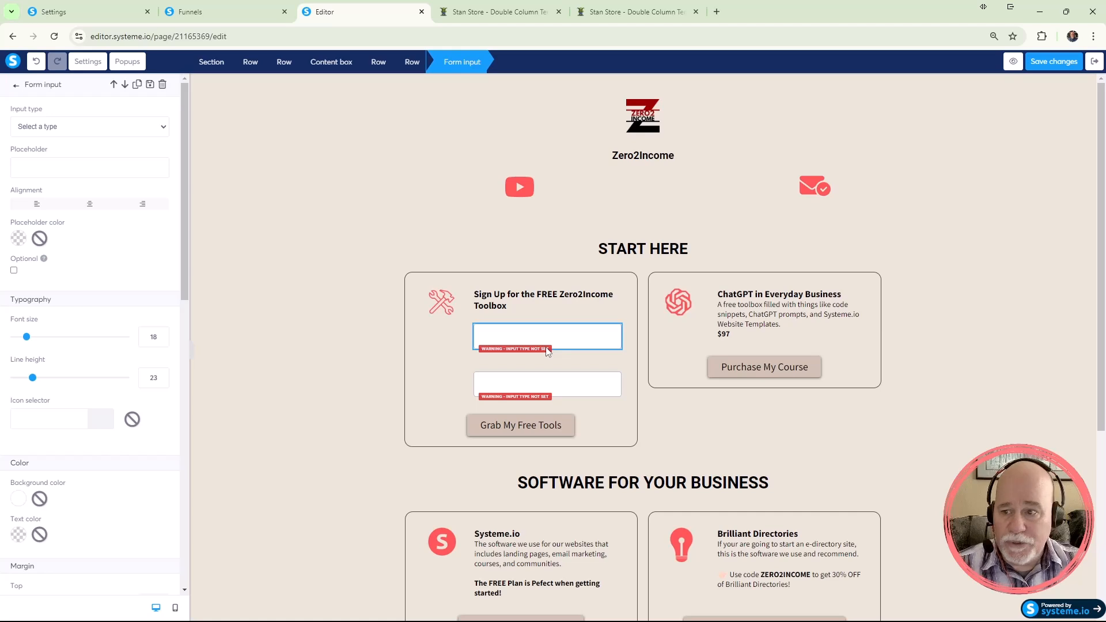
{"action": "left_click", "coordinate": [163, 127]}
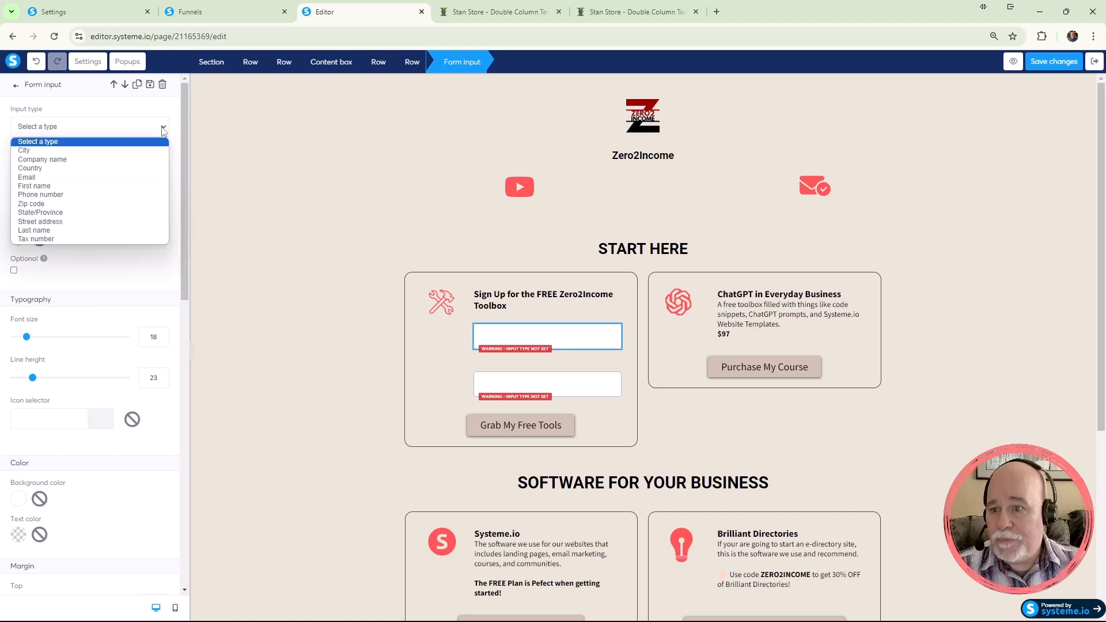
{"action": "left_click", "coordinate": [144, 186]}
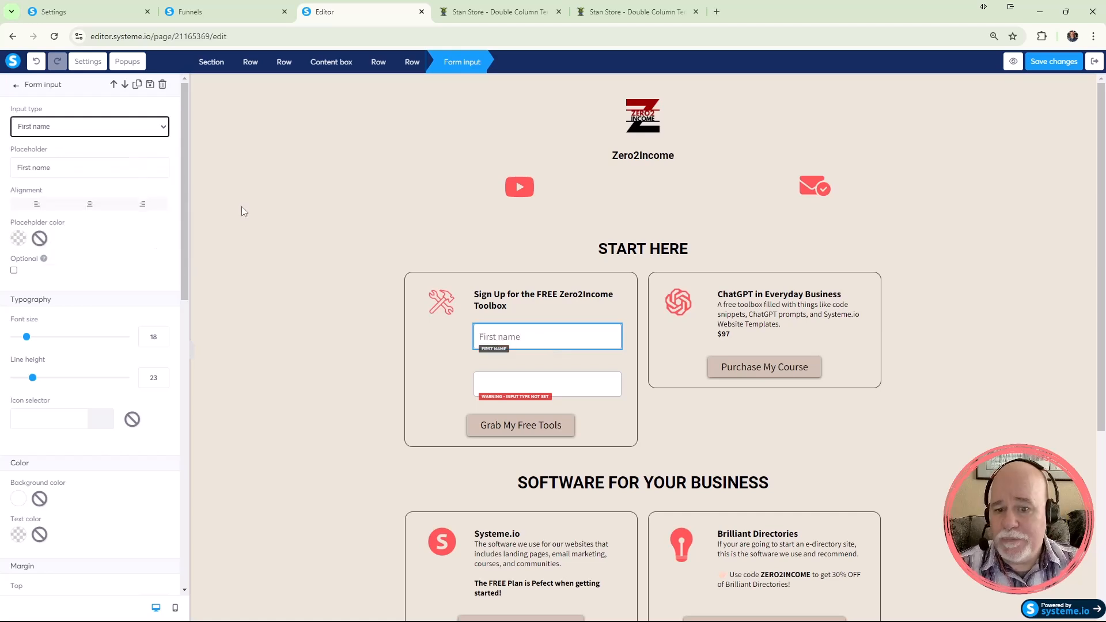
Set the input type of the lower form field in the toolbox box to Email.
{"action": "left_click", "coordinate": [525, 392]}
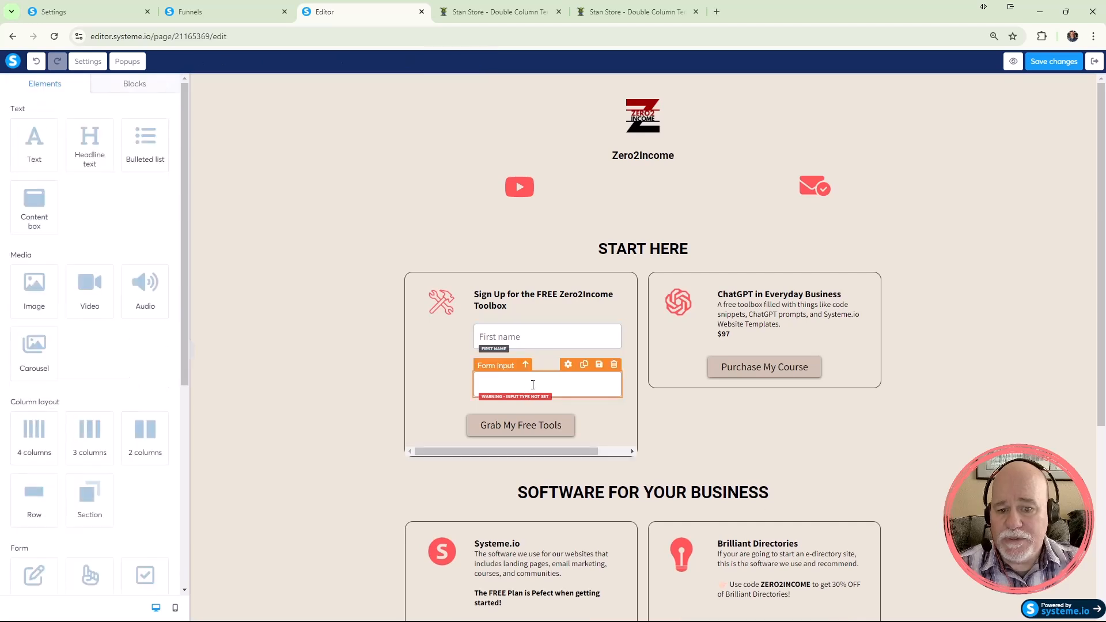
{"action": "left_click", "coordinate": [528, 383]}
{"action": "left_click", "coordinate": [80, 133]}
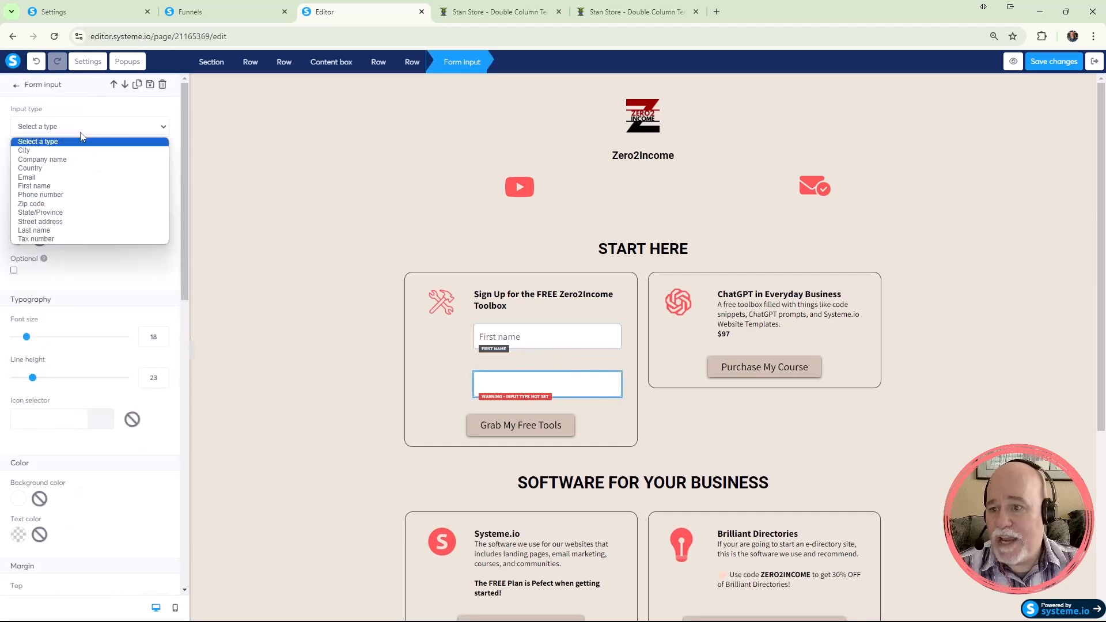
{"action": "left_click", "coordinate": [87, 177]}
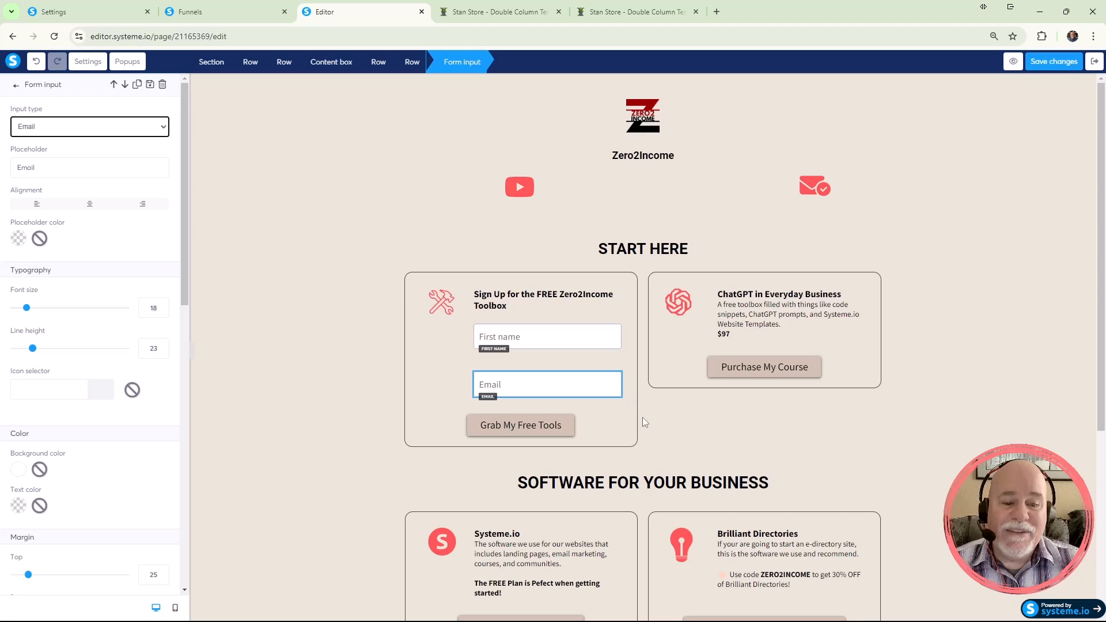
Set the Grab My Free Tools button's action to Submit form, after trying Next step URL.
{"action": "left_click", "coordinate": [549, 429]}
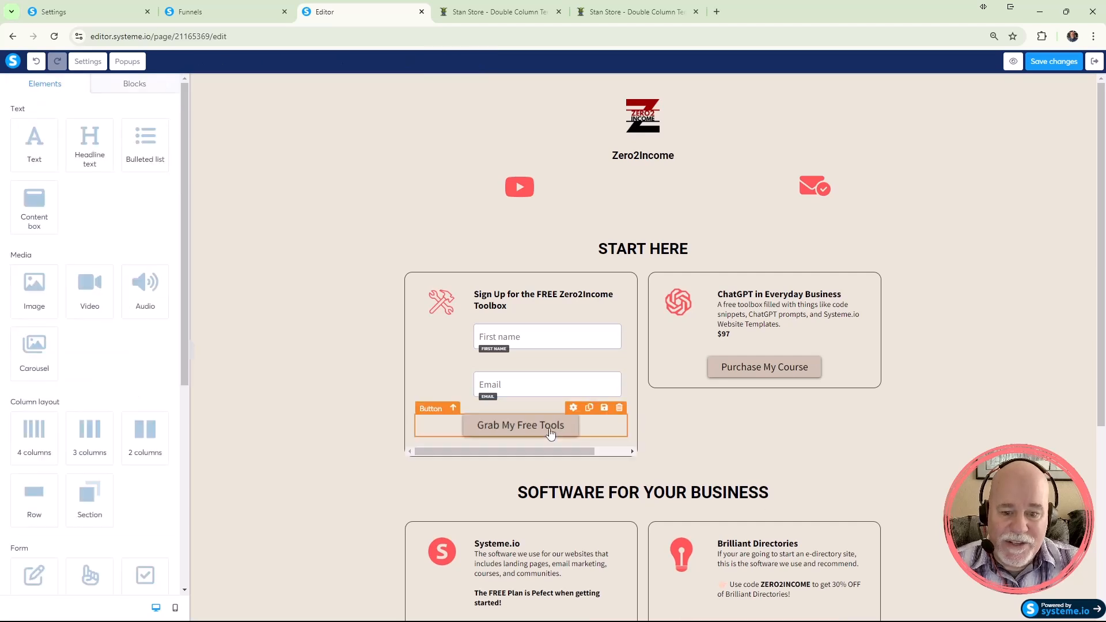
{"action": "left_click", "coordinate": [549, 431]}
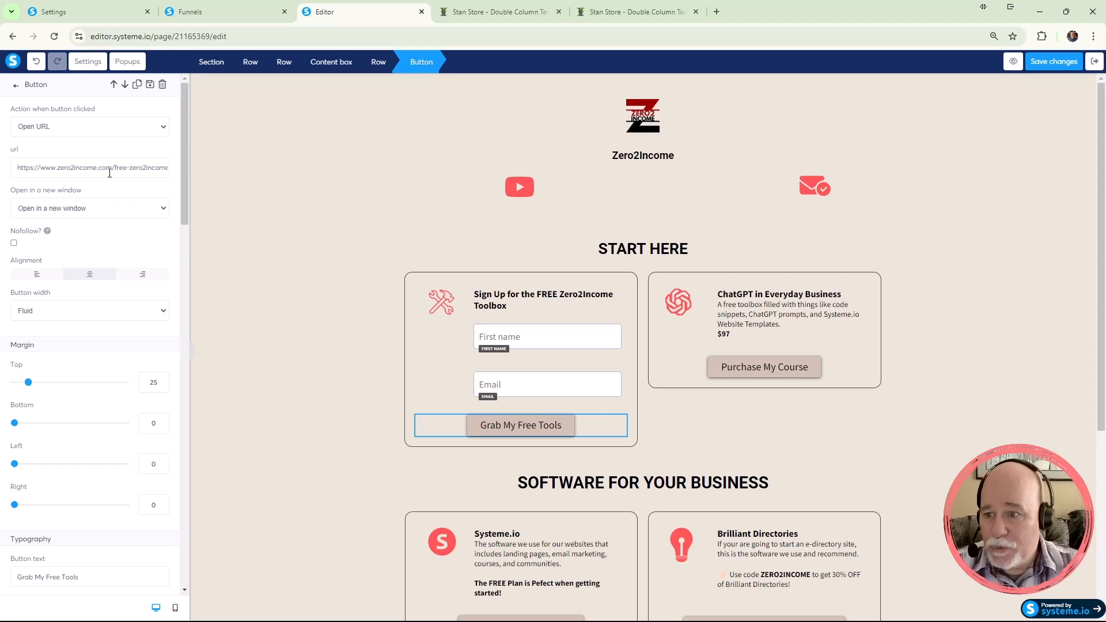
{"action": "left_click", "coordinate": [160, 133]}
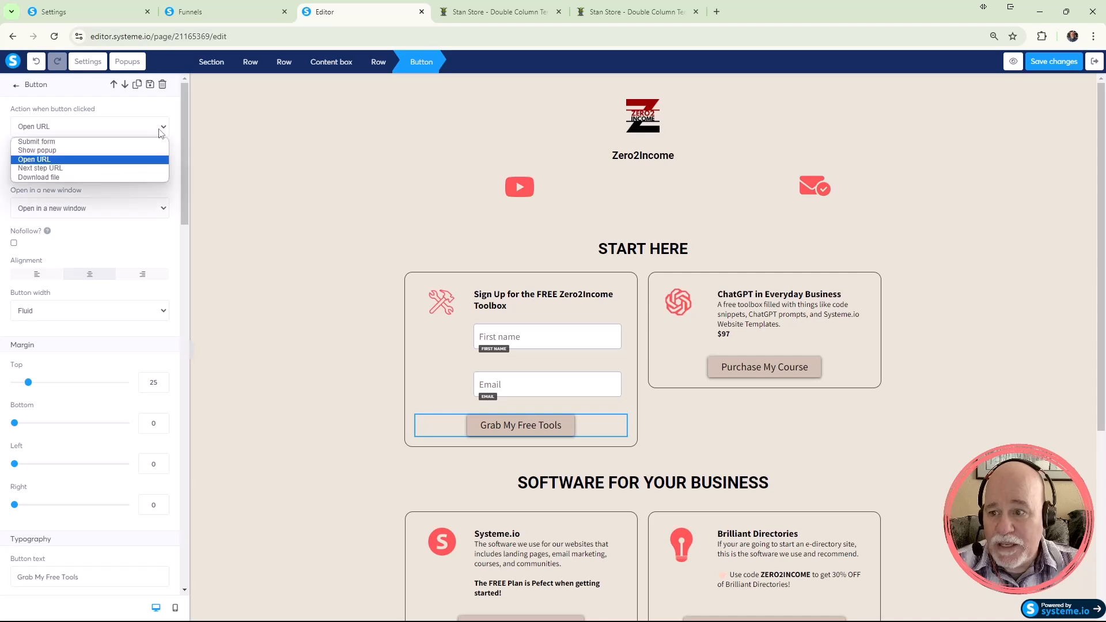
{"action": "left_click", "coordinate": [133, 169]}
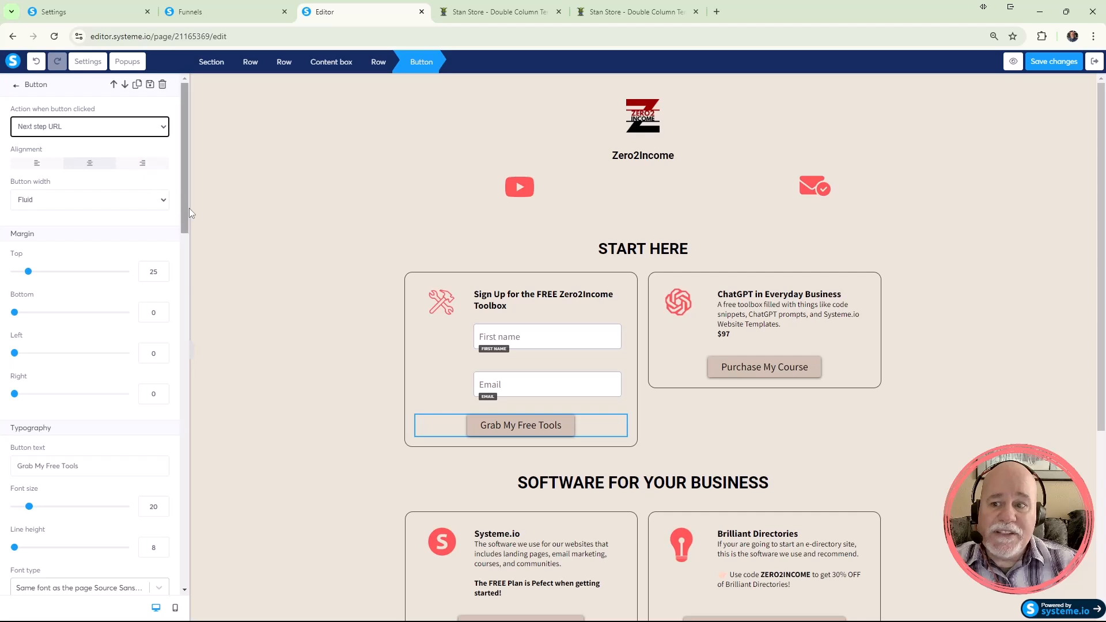
{"action": "left_click", "coordinate": [163, 129]}
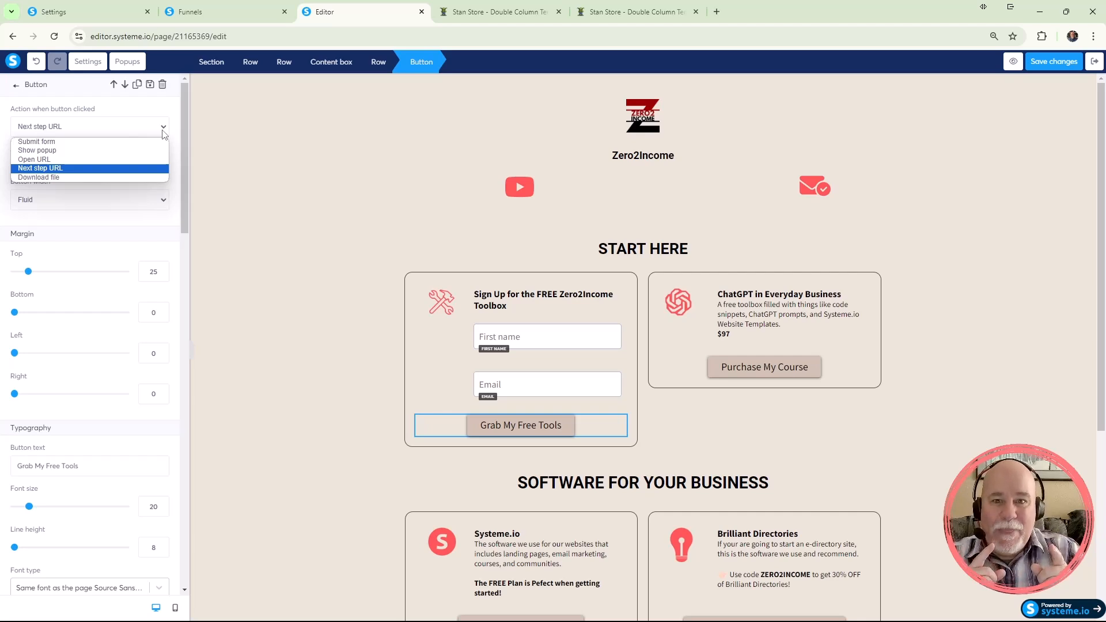
{"action": "left_click", "coordinate": [107, 142]}
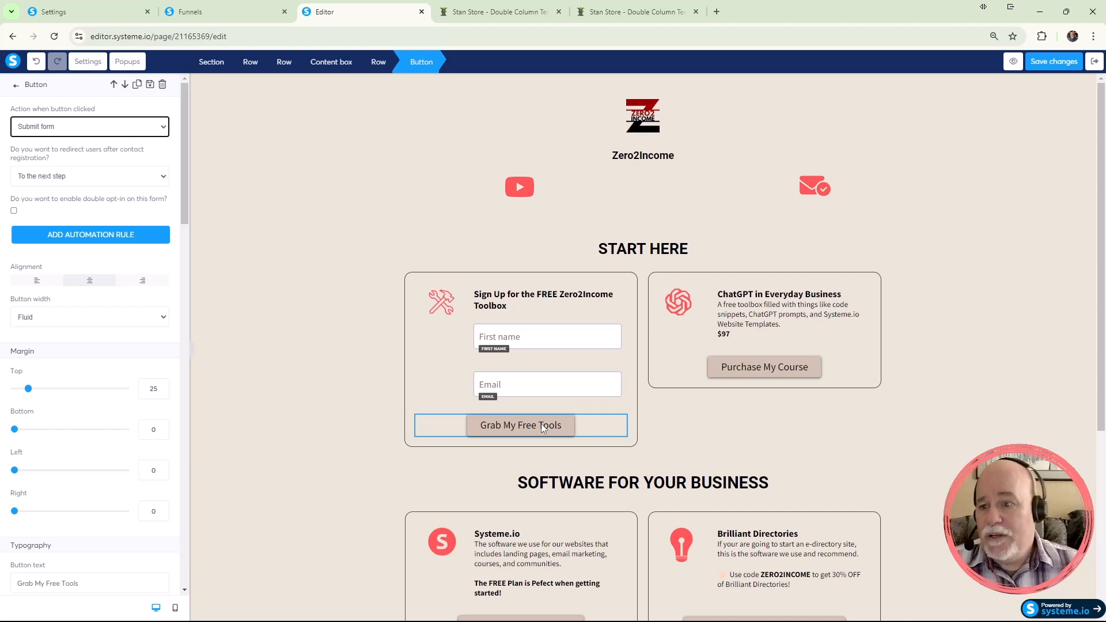
Reselect the Grab My Free Tools button and save the changes to the page.
{"action": "left_click", "coordinate": [693, 408]}
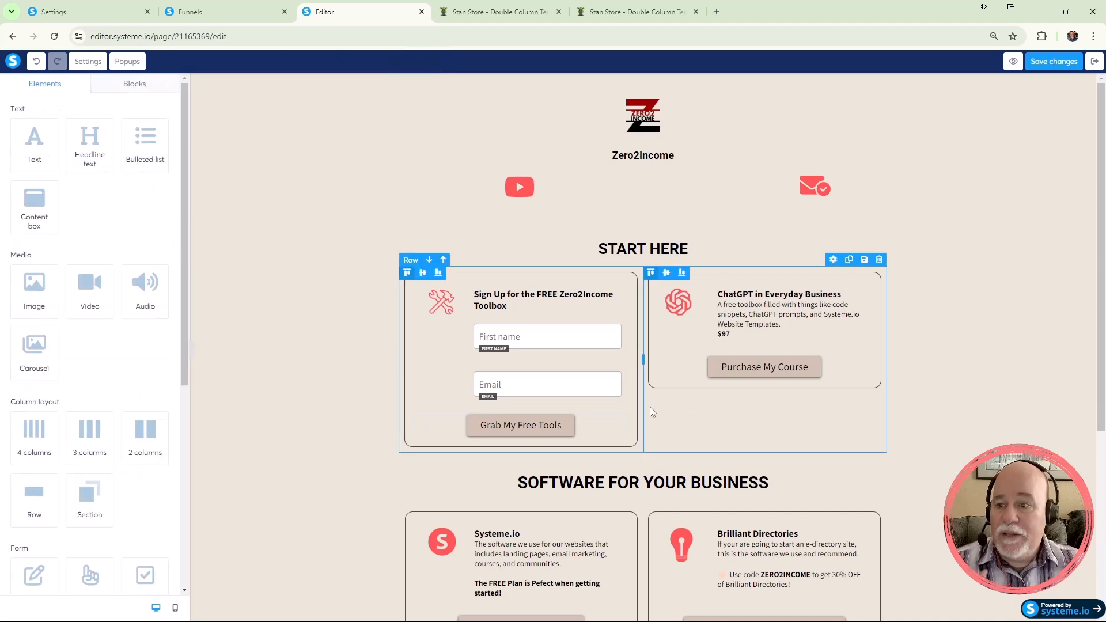
{"action": "left_click", "coordinate": [551, 426]}
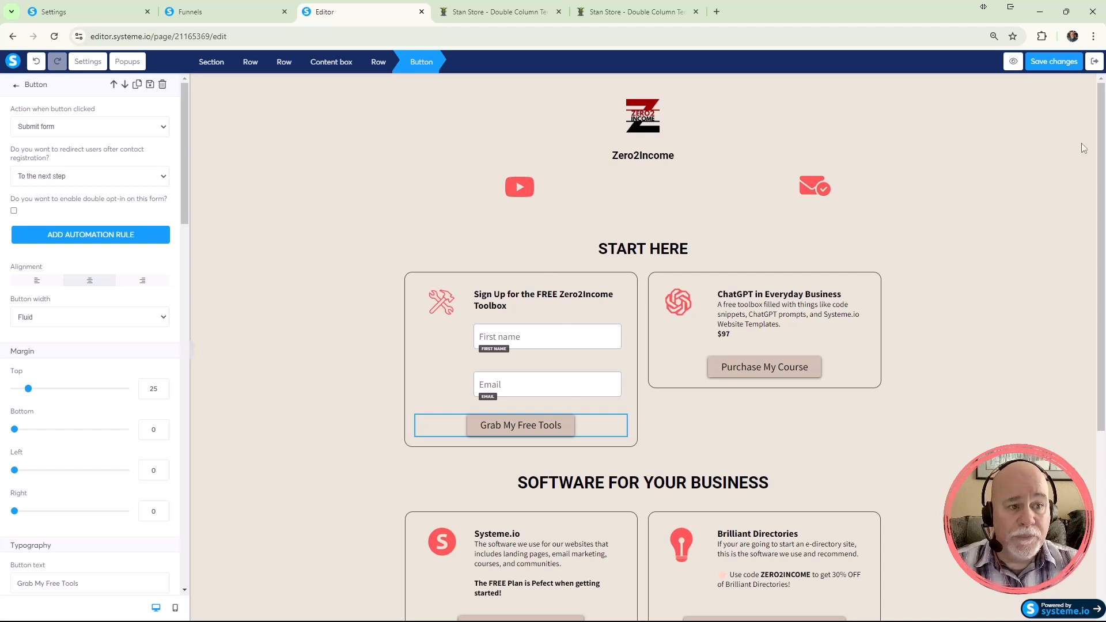
{"action": "left_click", "coordinate": [1053, 61]}
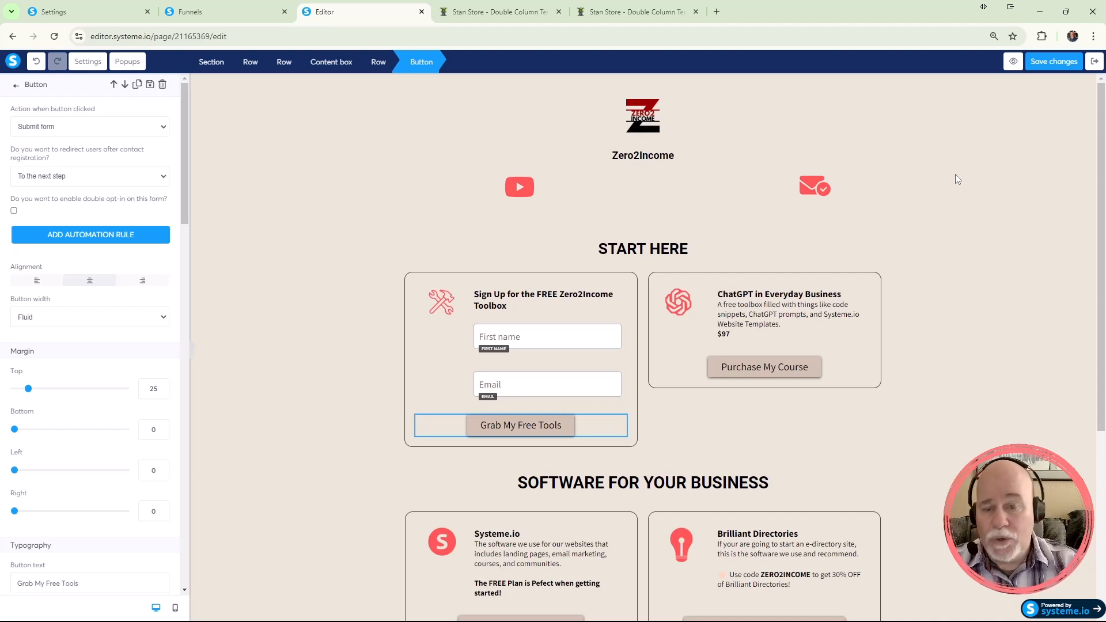
{"action": "left_click", "coordinate": [1053, 62]}
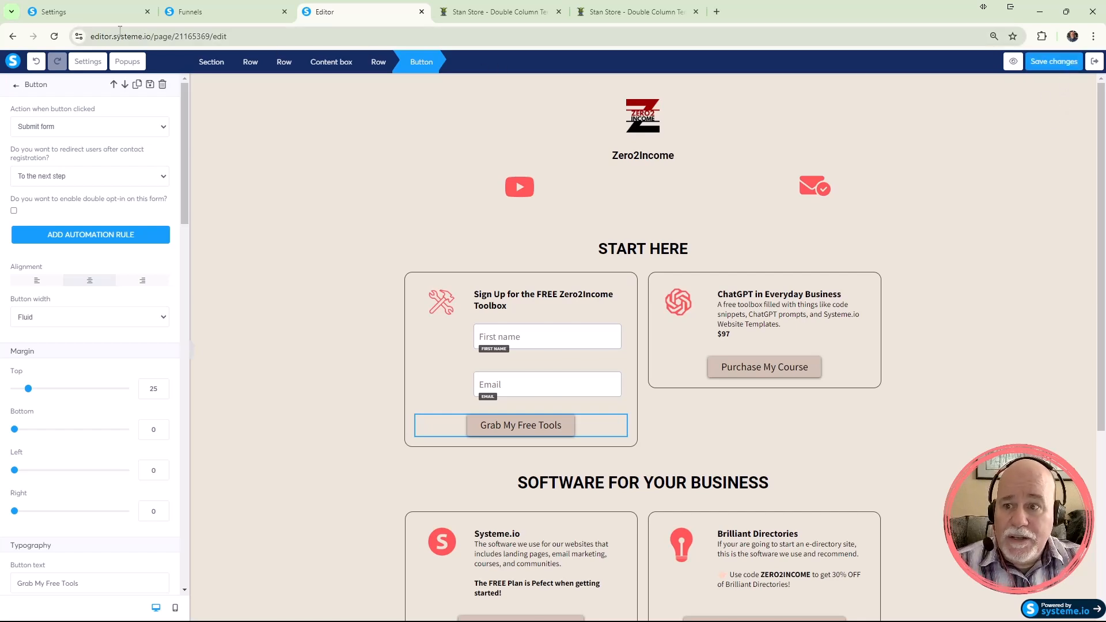
Switch to the account's profile settings and open the Emails settings.
{"action": "left_click", "coordinate": [91, 16]}
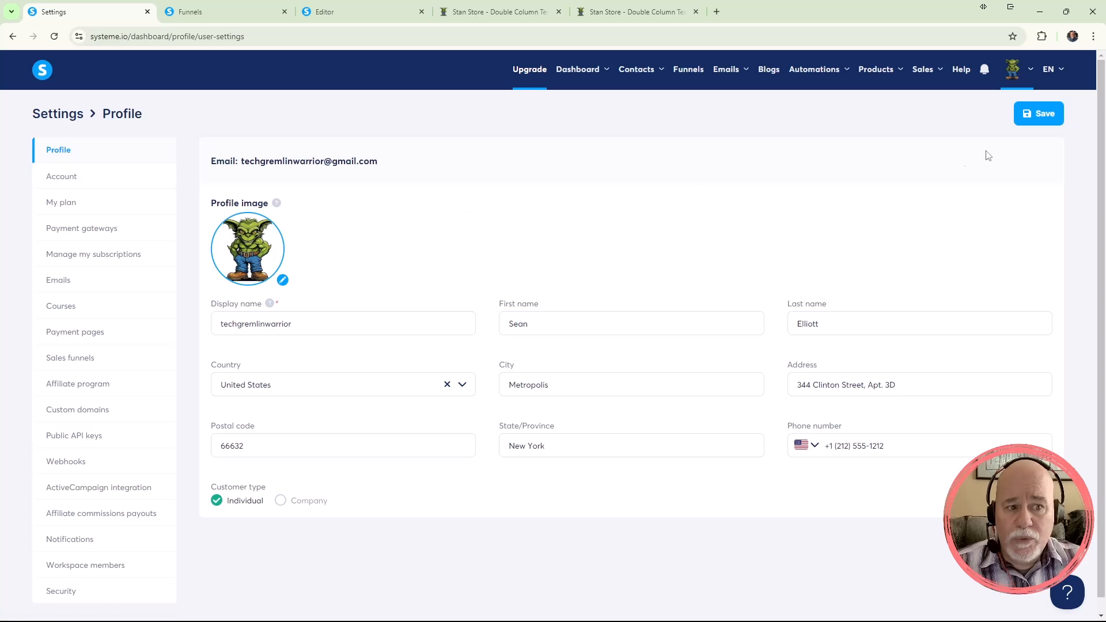
{"action": "mouse_move", "coordinate": [1014, 72]}
{"action": "left_click", "coordinate": [1024, 111]}
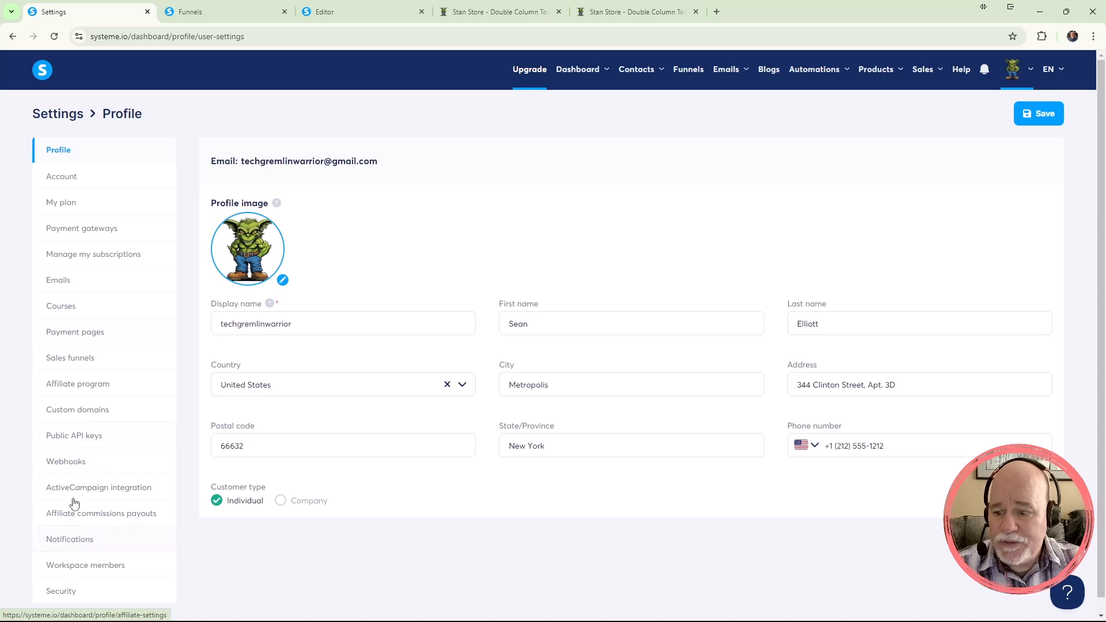
{"action": "left_click", "coordinate": [67, 282]}
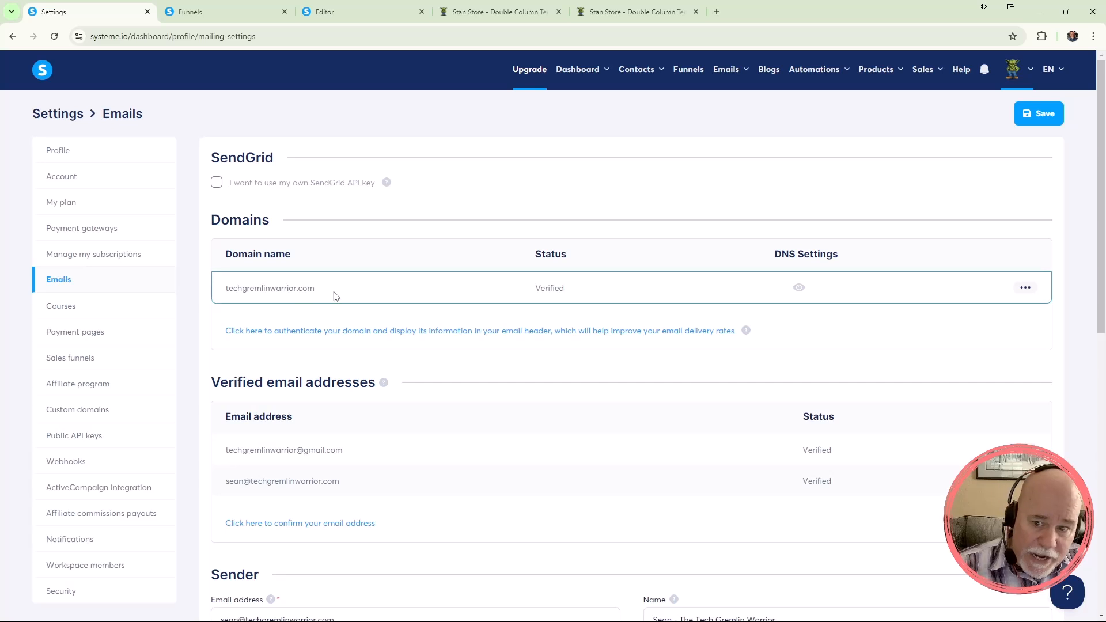
Examine the Emails settings, comparing the verified email addresses with the sender address and checking the sender name, testing and double opt-in sections.
{"action": "scroll", "coordinate": [472, 308], "scroll_direction": "down", "scroll_amount": 1}
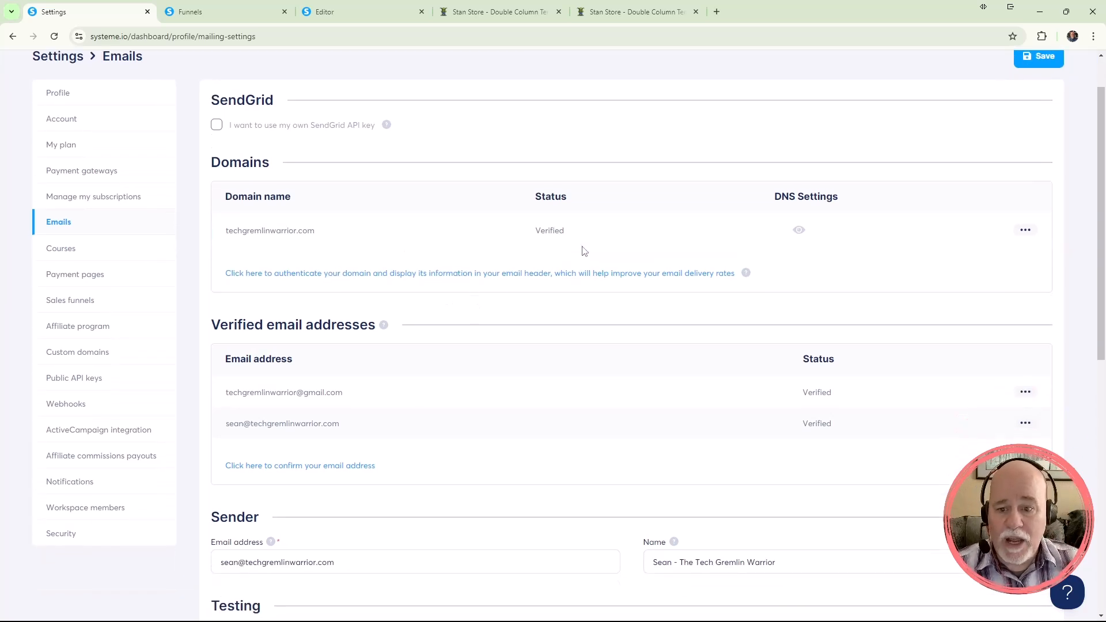
{"action": "scroll", "coordinate": [582, 249], "scroll_direction": "down", "scroll_amount": 2}
{"action": "scroll", "coordinate": [311, 259], "scroll_direction": "down", "scroll_amount": 1}
{"action": "scroll", "coordinate": [324, 232], "scroll_direction": "down", "scroll_amount": 2}
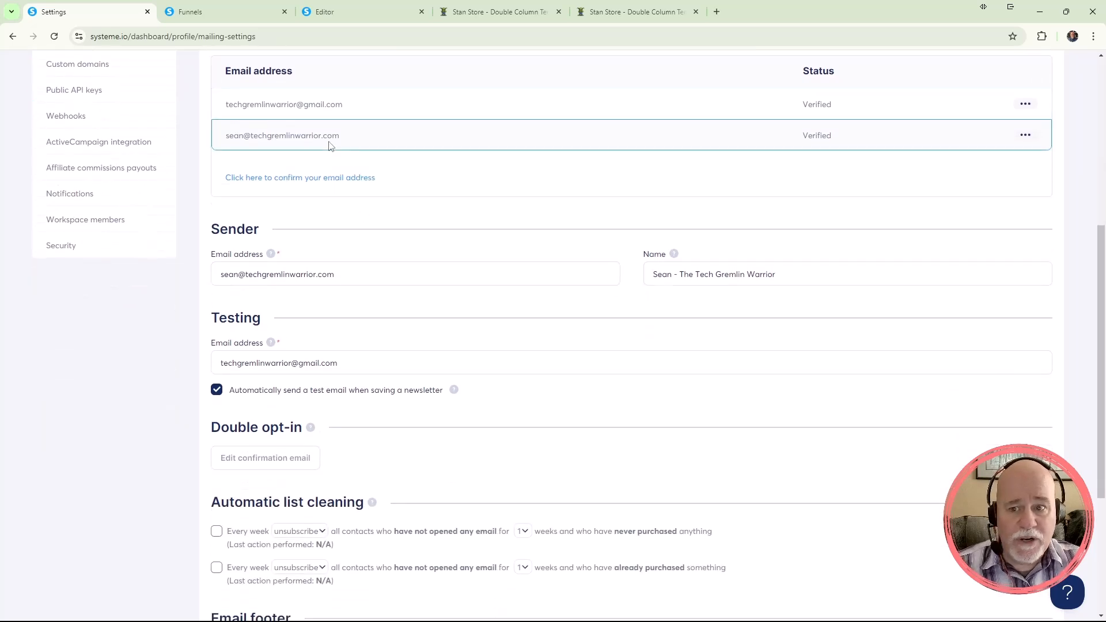
{"action": "left_click_drag", "start_coordinate": [349, 139], "coordinate": [224, 143]}
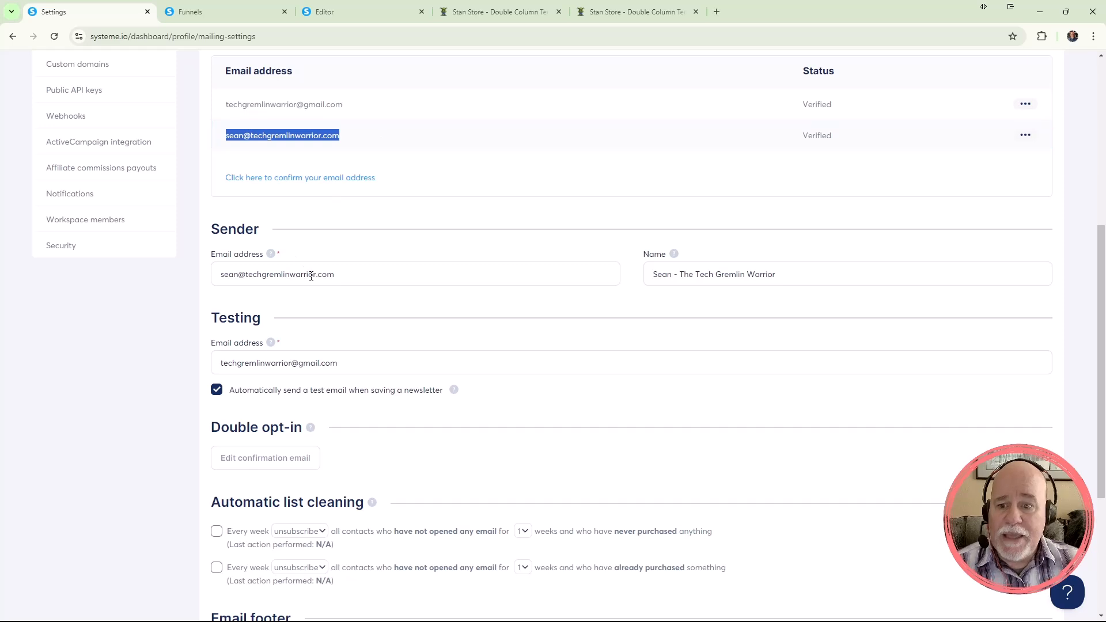
{"action": "left_click_drag", "start_coordinate": [342, 276], "coordinate": [204, 282]}
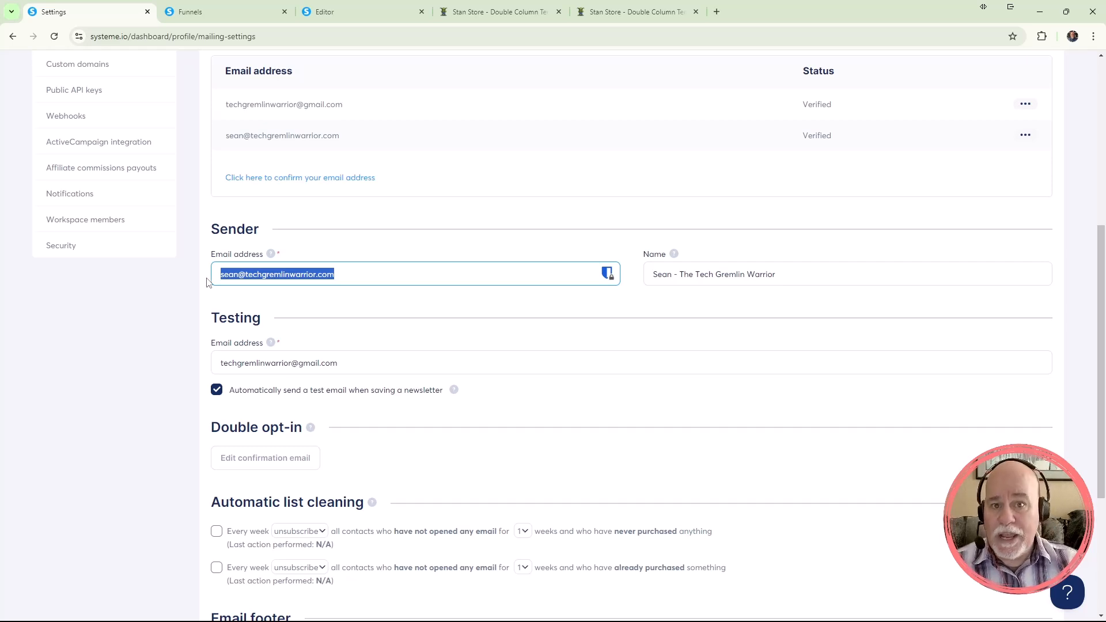
{"action": "left_click", "coordinate": [354, 274]}
{"action": "left_click_drag", "start_coordinate": [354, 274], "coordinate": [210, 274]}
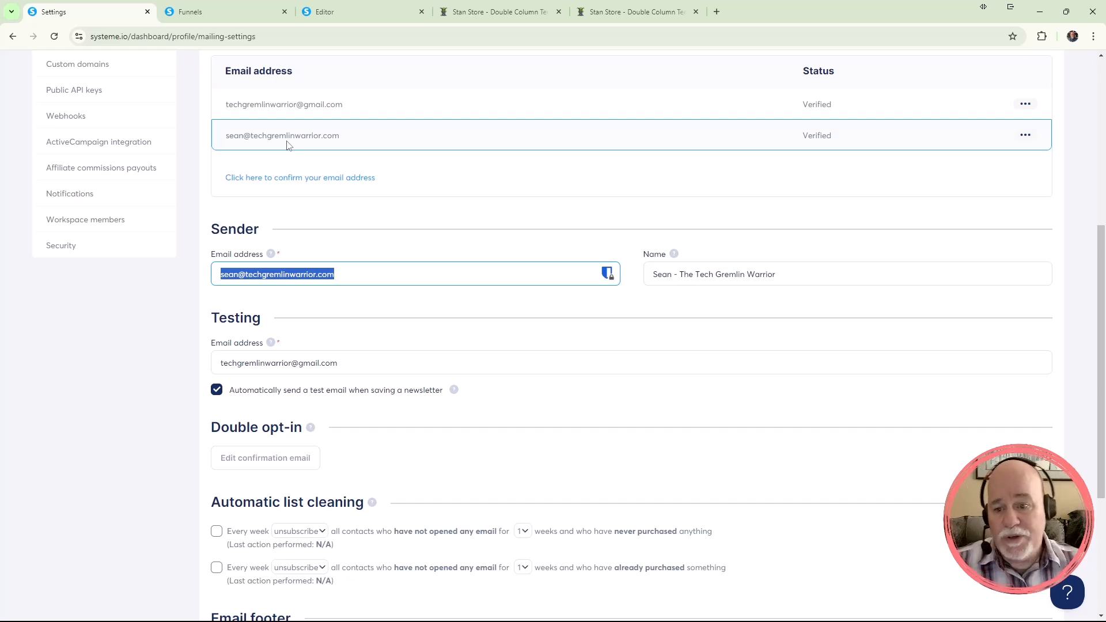
{"action": "scroll", "coordinate": [343, 292], "scroll_direction": "down", "scroll_amount": 1}
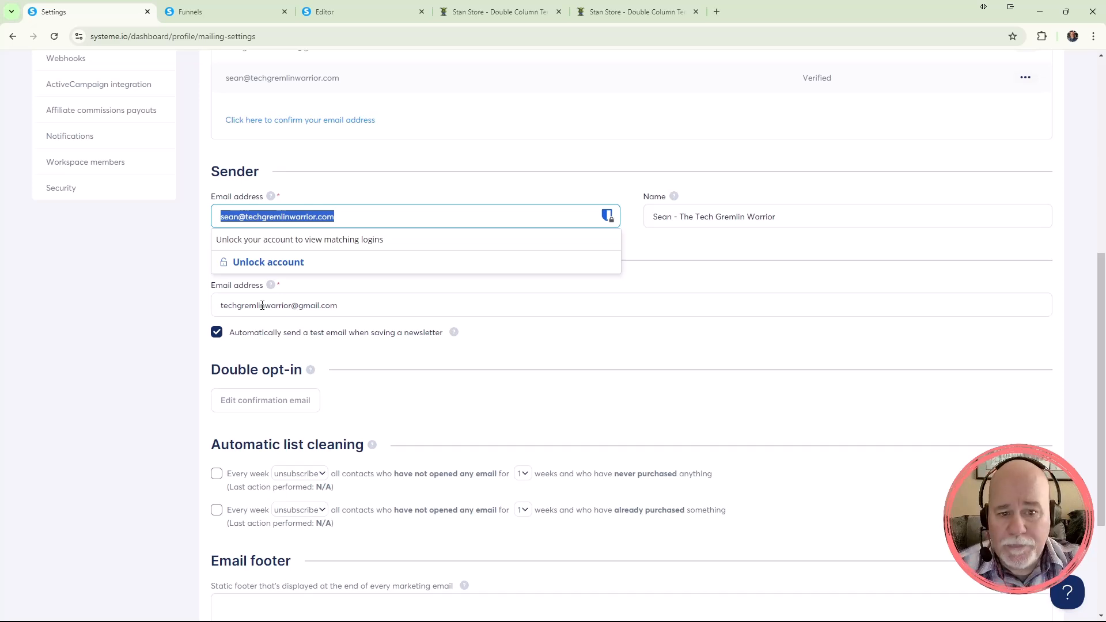
{"action": "left_click", "coordinate": [798, 225]}
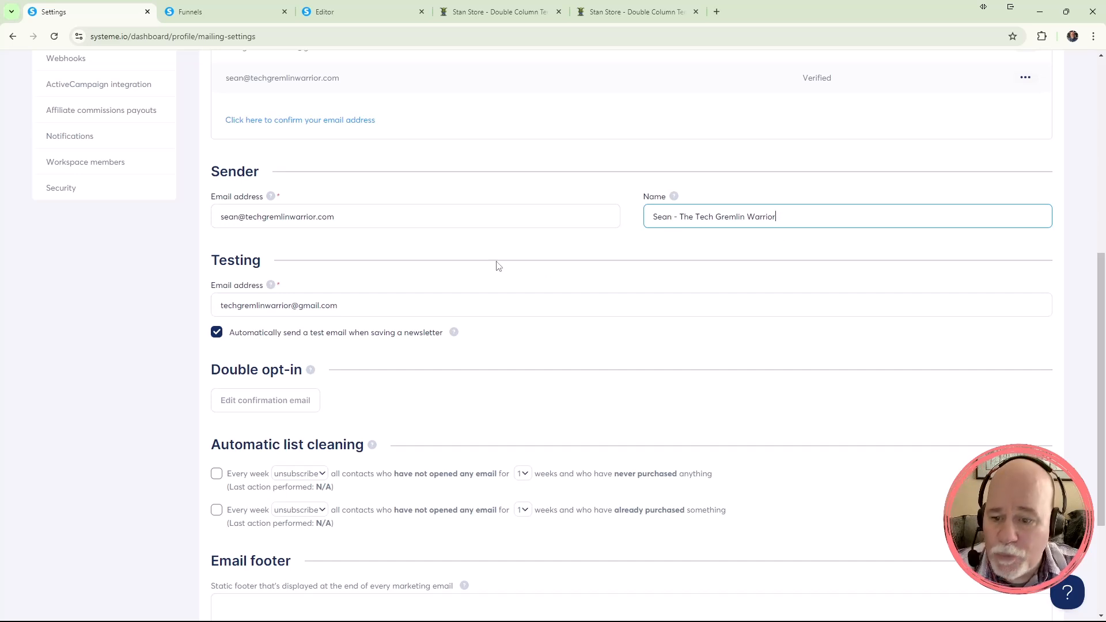
{"action": "scroll", "coordinate": [497, 266], "scroll_direction": "down", "scroll_amount": 3}
{"action": "scroll", "coordinate": [498, 265], "scroll_direction": "up", "scroll_amount": 4}
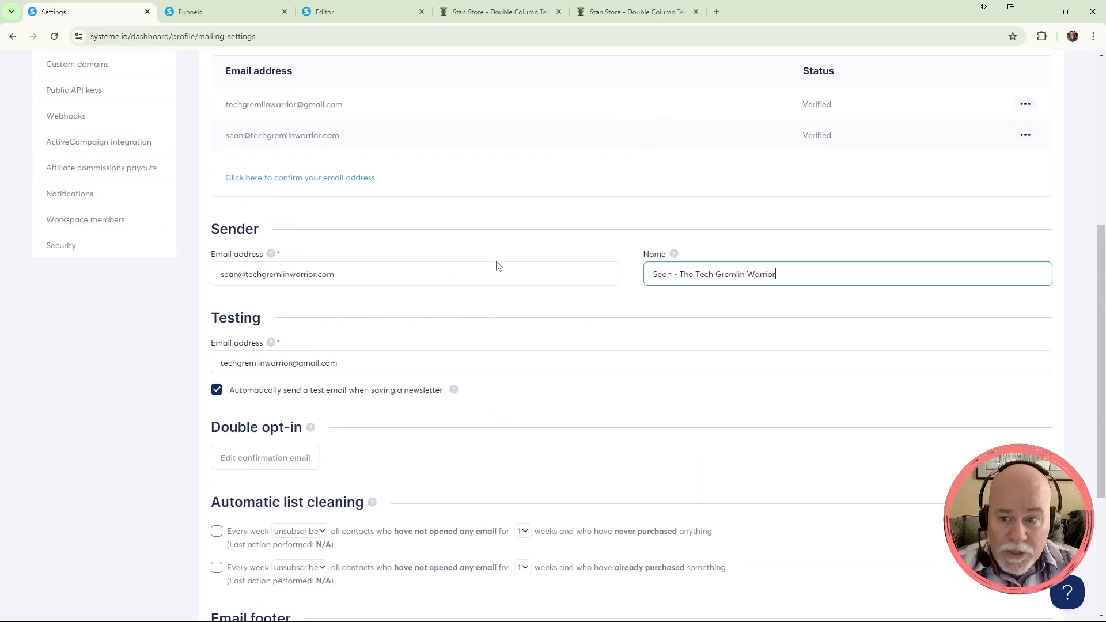
{"action": "scroll", "coordinate": [498, 265], "scroll_direction": "up", "scroll_amount": 6}
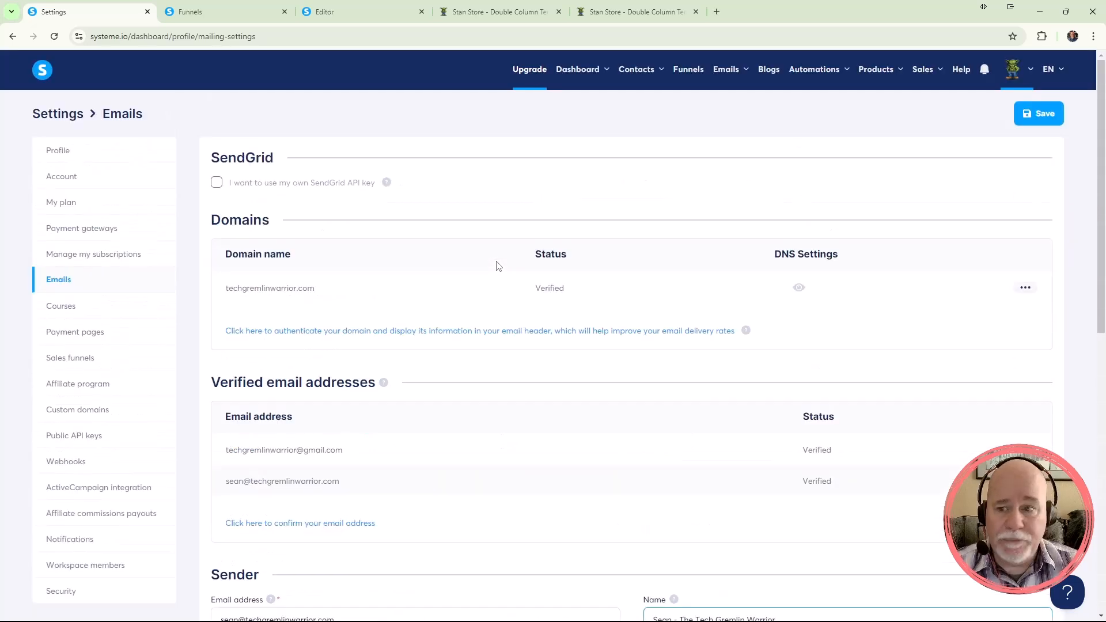
Create a new automation rule with the Funnel step form subscribed trigger.
{"action": "mouse_move", "coordinate": [817, 80]}
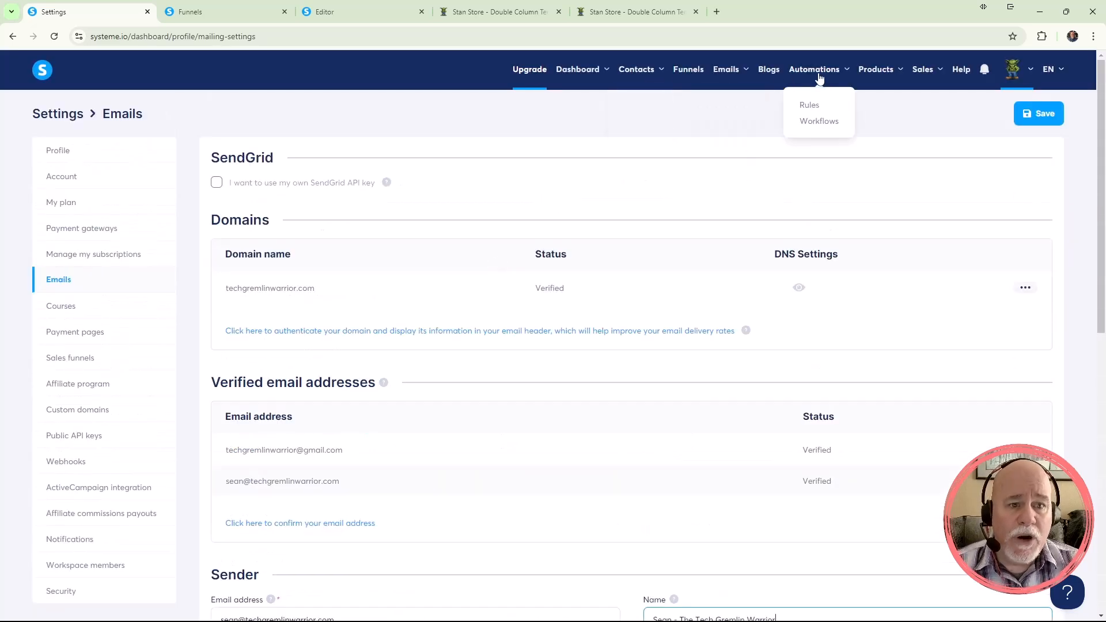
{"action": "left_click", "coordinate": [809, 106]}
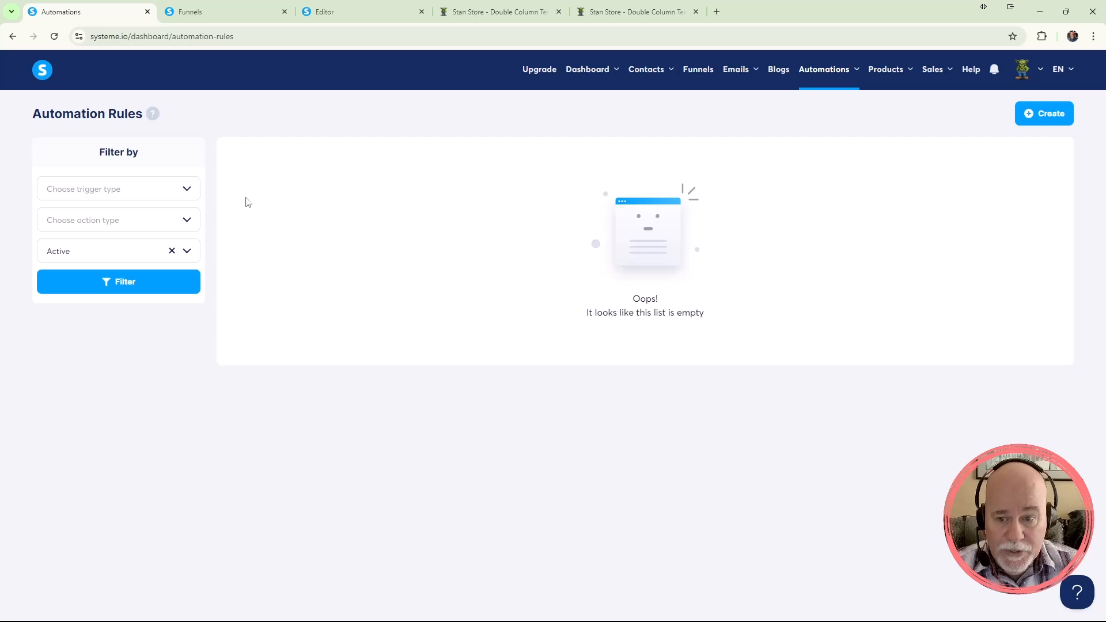
{"action": "left_click", "coordinate": [1045, 116]}
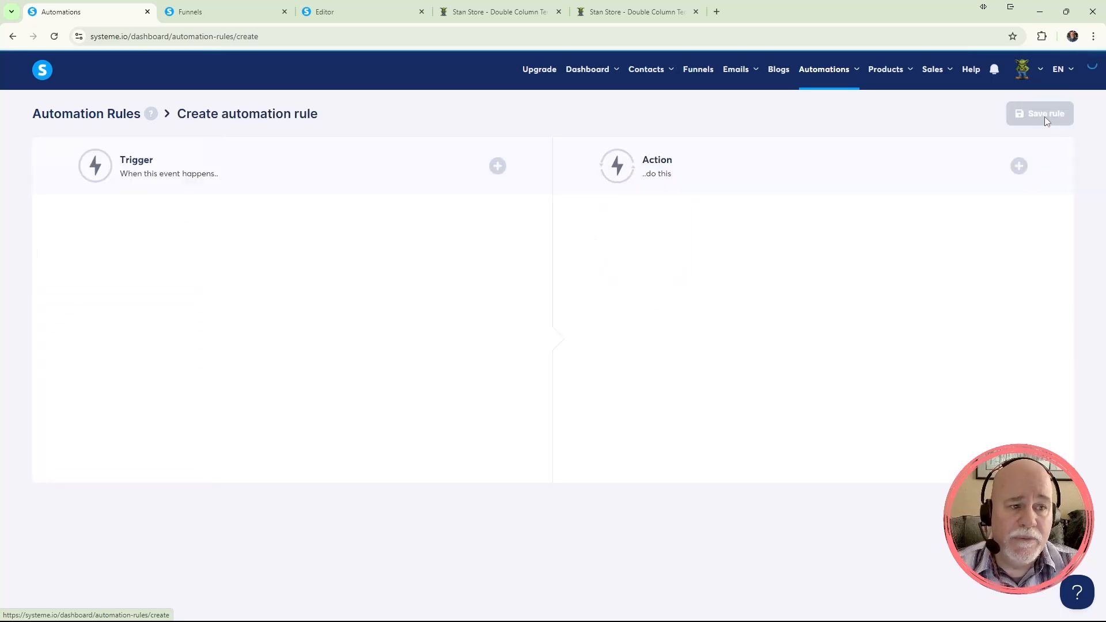
{"action": "left_click", "coordinate": [498, 167]}
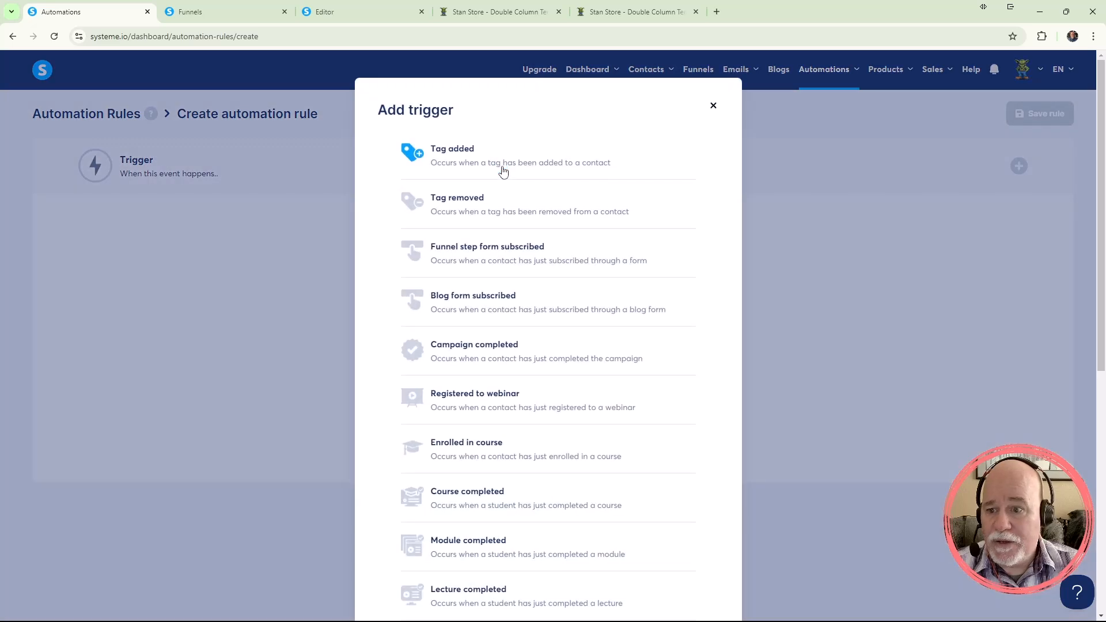
{"action": "left_click", "coordinate": [506, 264]}
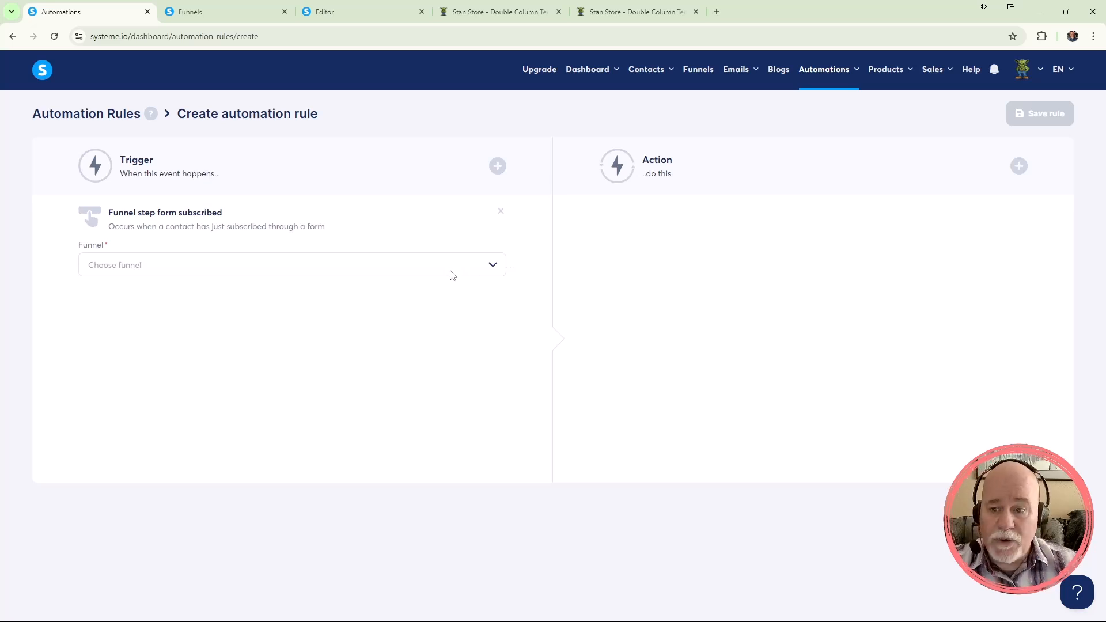
Set the trigger's funnel to Zero2Income Stan Store Template and its funnel step to Stan Store - Double Column Template.
{"action": "left_click", "coordinate": [452, 274]}
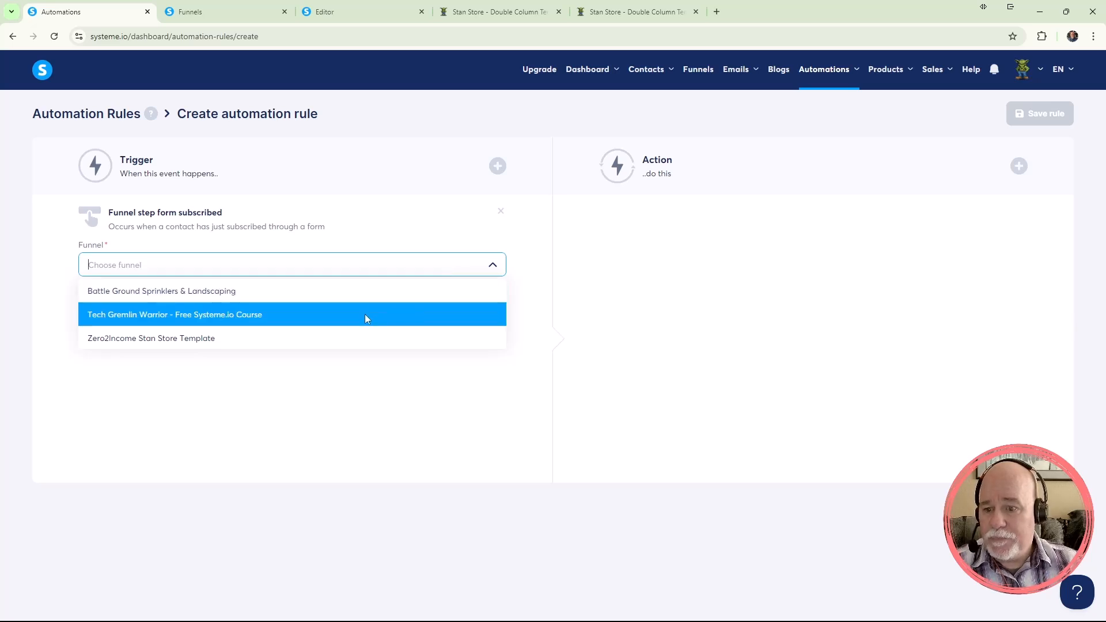
{"action": "left_click", "coordinate": [328, 341]}
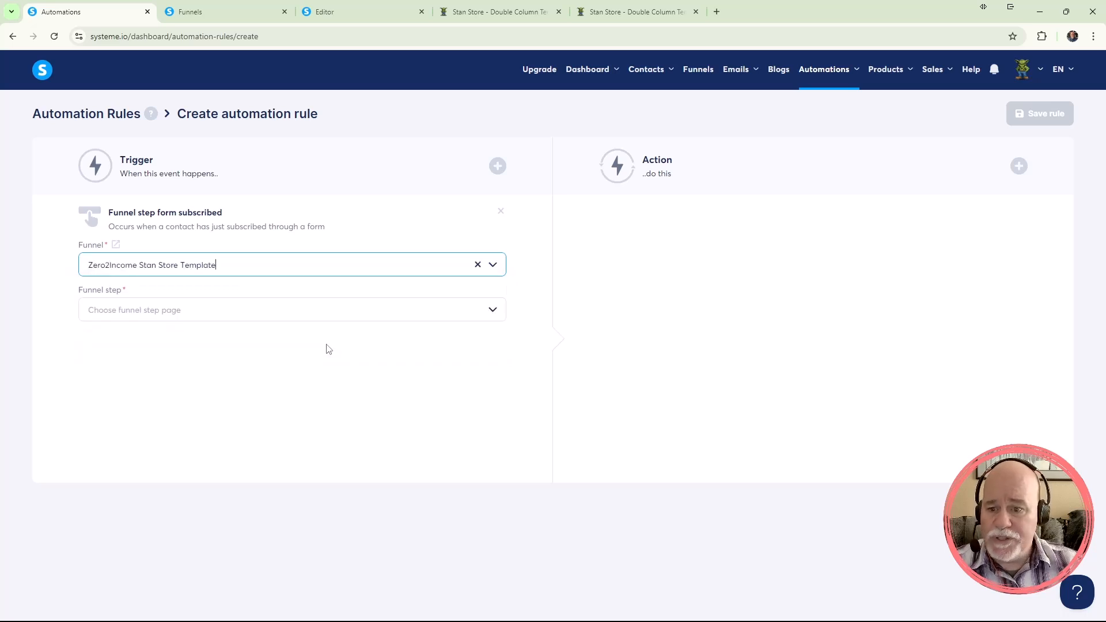
{"action": "left_click", "coordinate": [403, 317]}
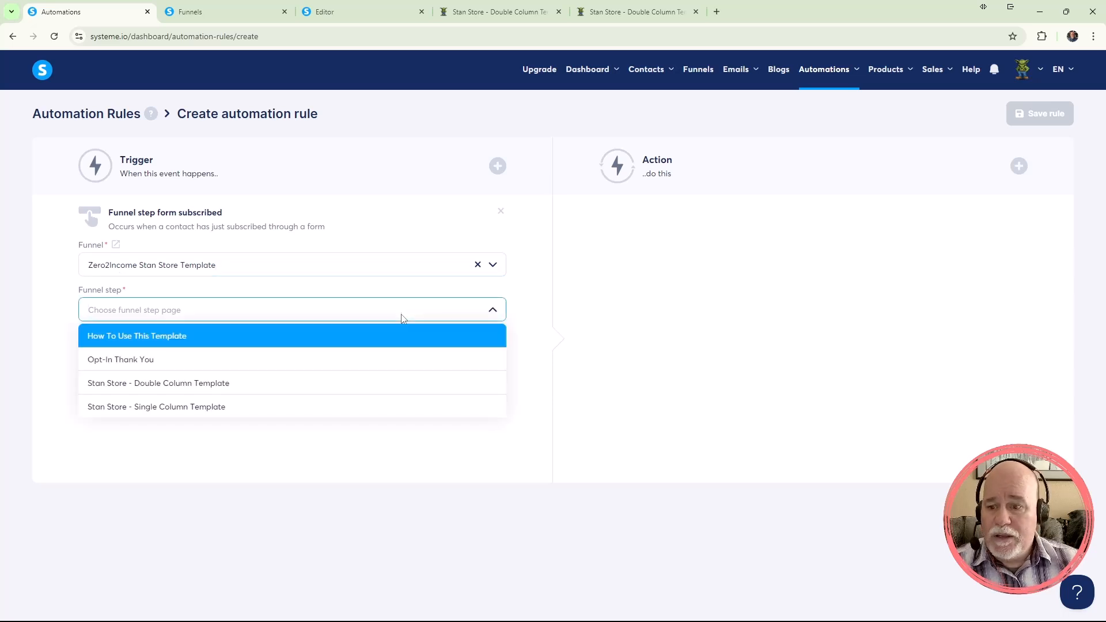
{"action": "left_click", "coordinate": [278, 381]}
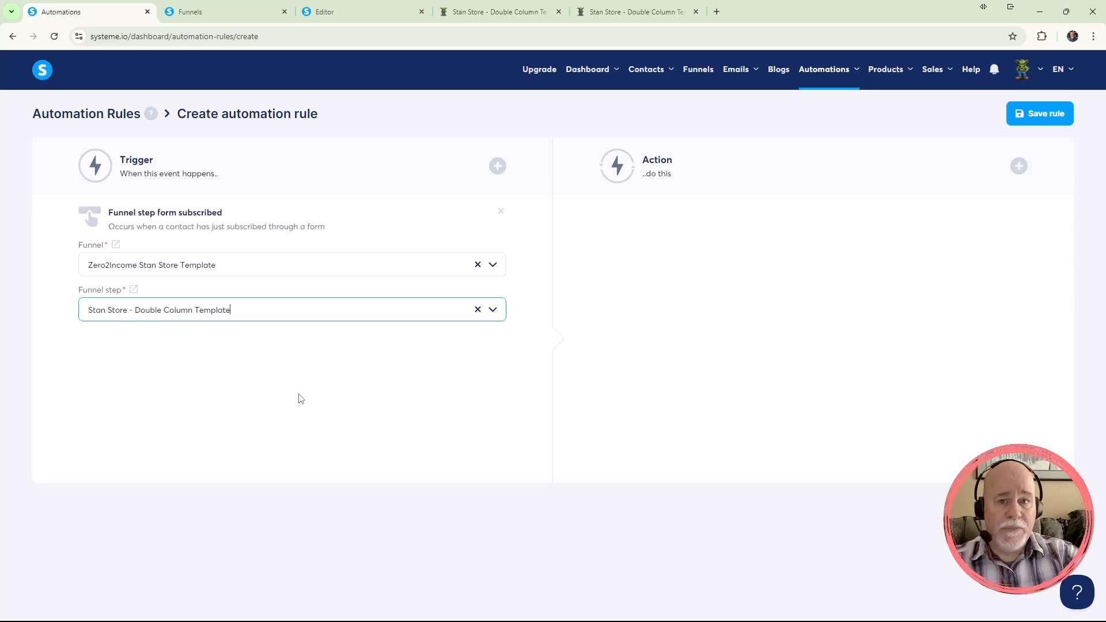
Check the Grab My Free Tools opt-in form in the page editor and return to the automation rule.
{"action": "left_click", "coordinate": [231, 16]}
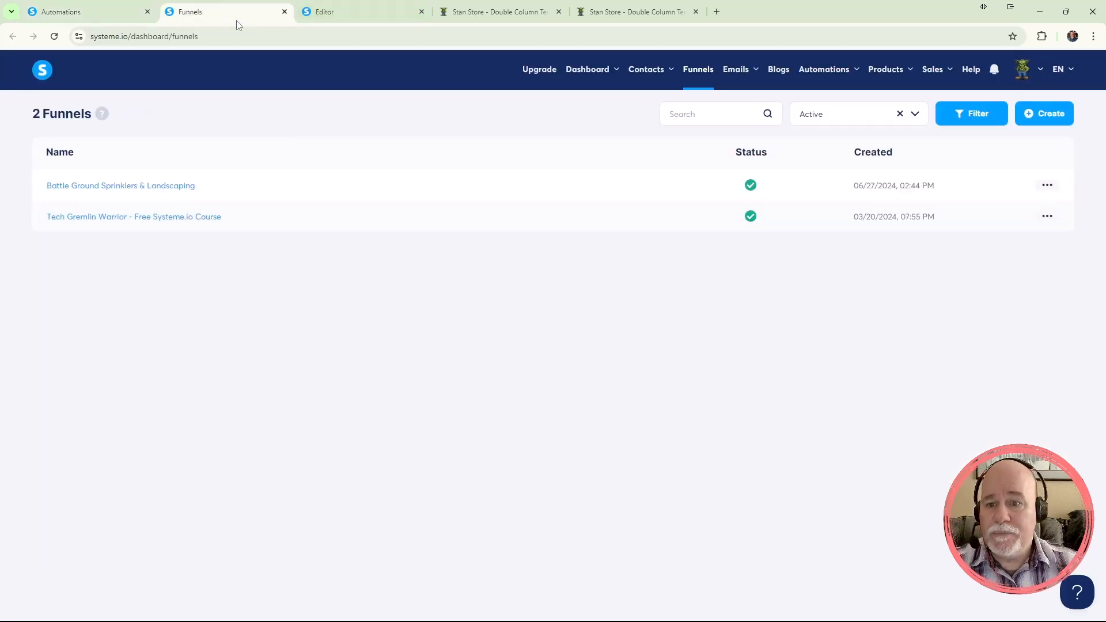
{"action": "left_click", "coordinate": [369, 13]}
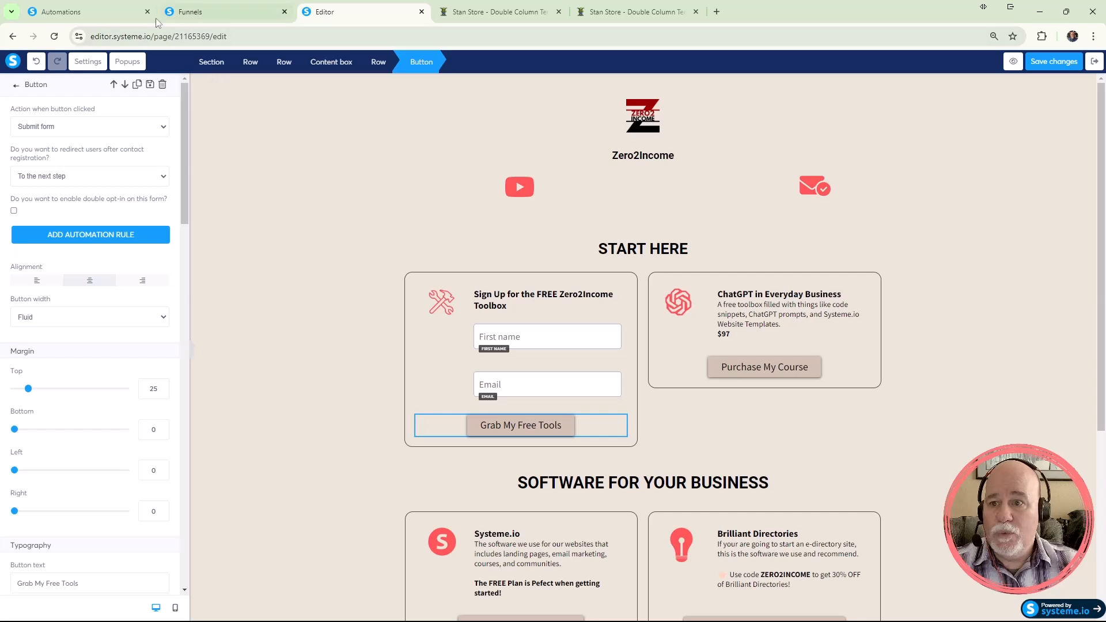
{"action": "left_click", "coordinate": [107, 12]}
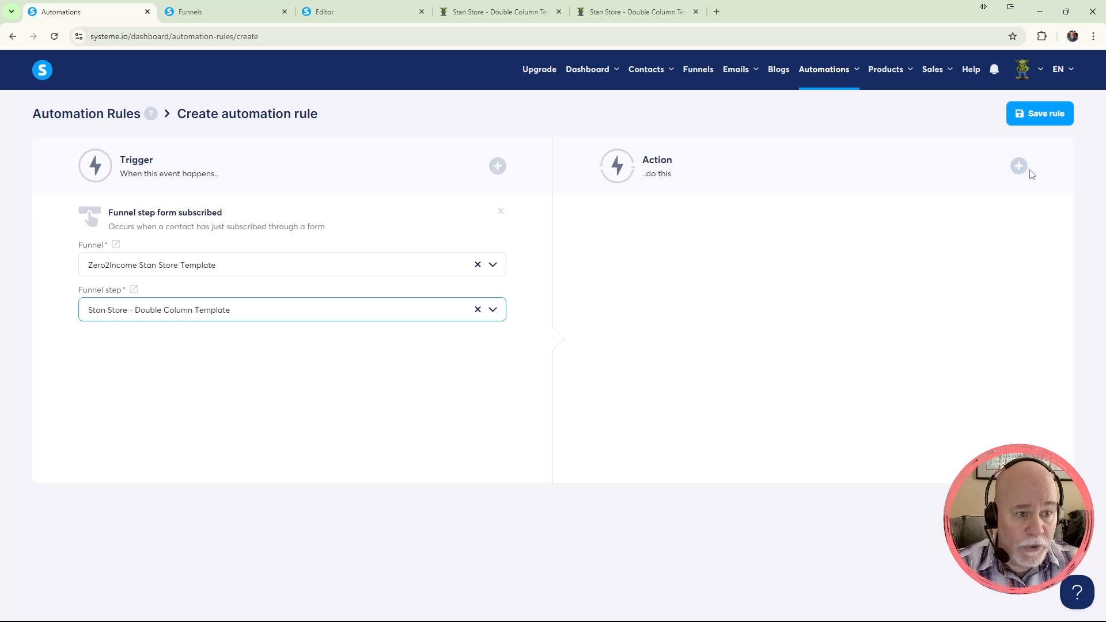
Open the contact Tags list in a separate browser tab, review it, and return to the automation rule.
{"action": "mouse_move", "coordinate": [649, 91]}
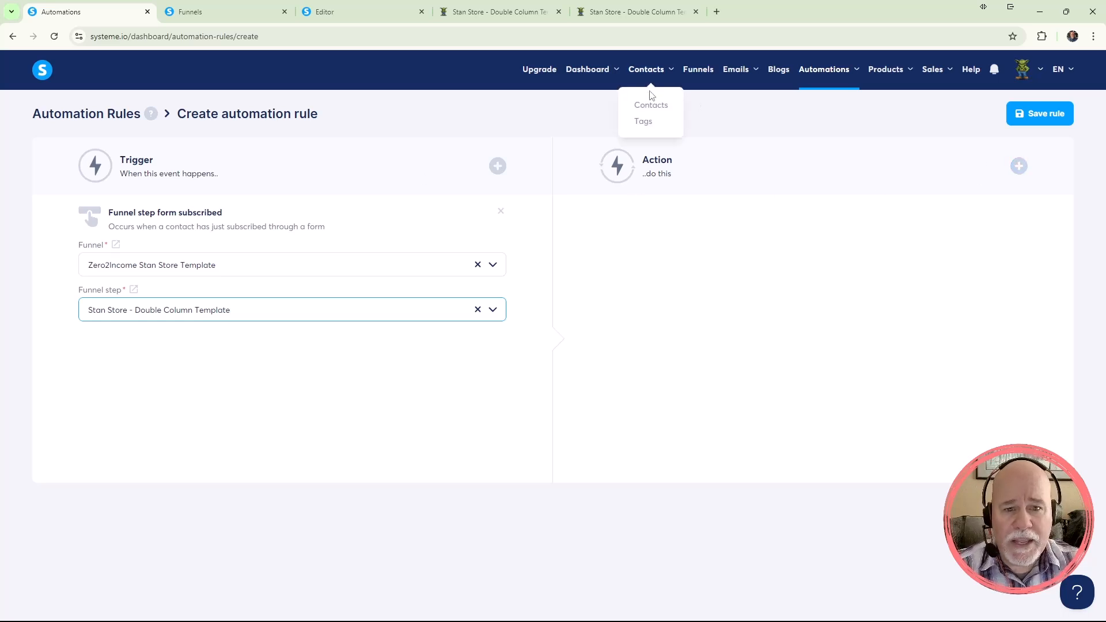
{"action": "right_click", "coordinate": [650, 123]}
{"action": "left_click", "coordinate": [708, 137]}
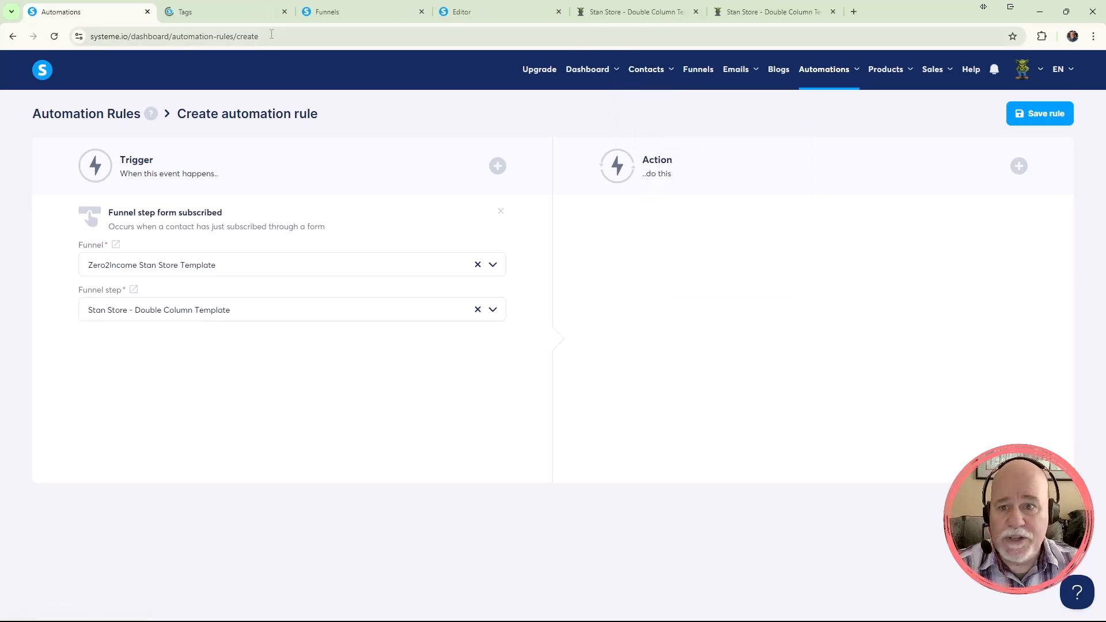
{"action": "left_click", "coordinate": [216, 13]}
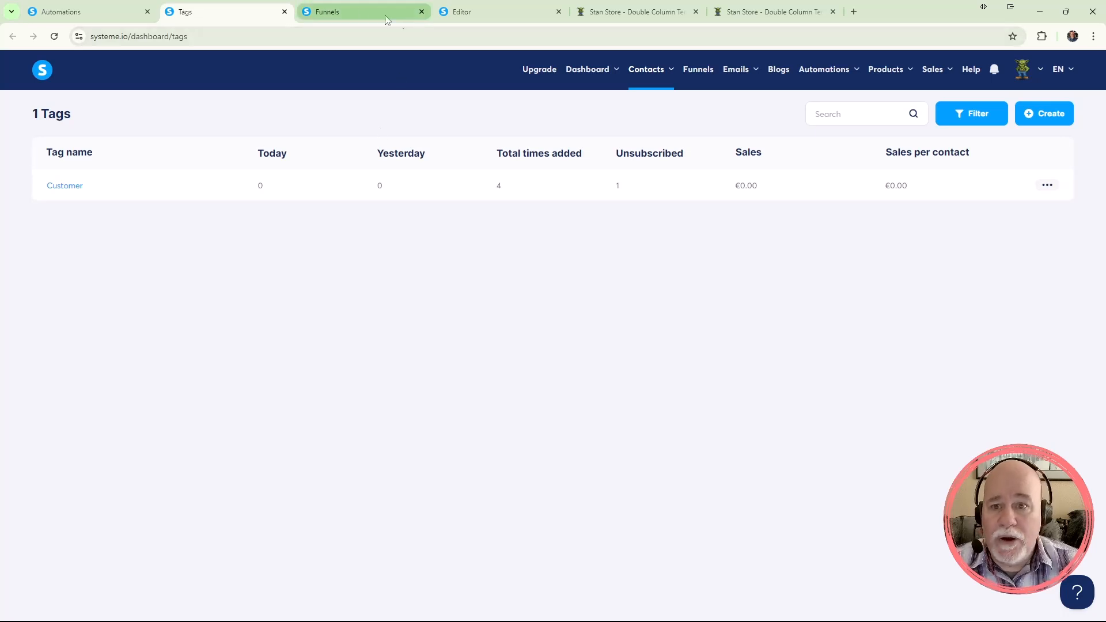
{"action": "left_click", "coordinate": [359, 12]}
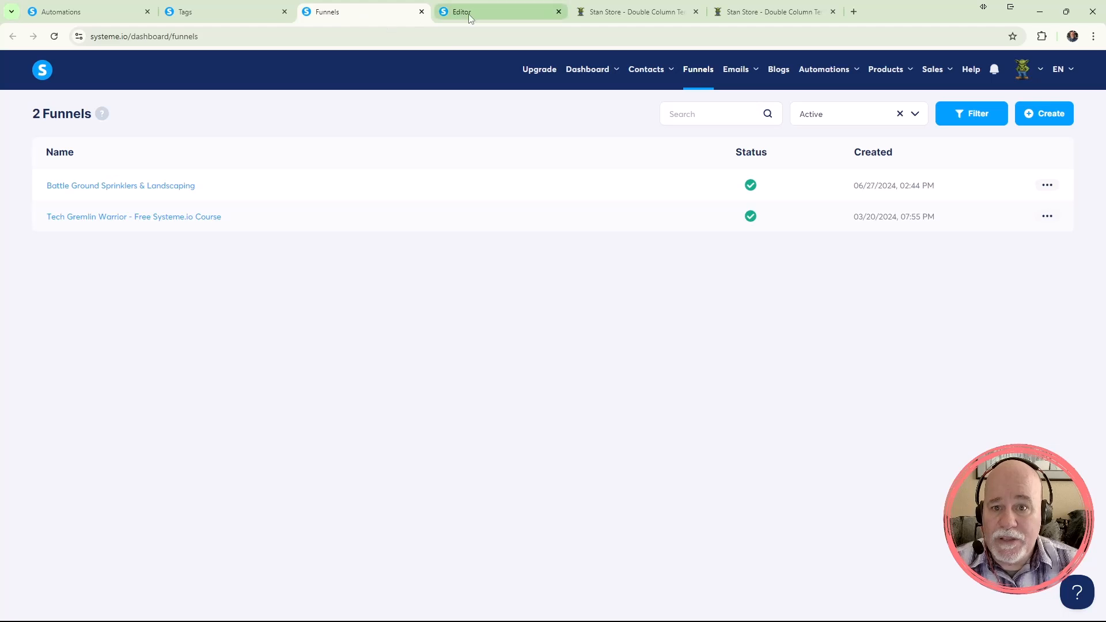
{"action": "left_click", "coordinate": [70, 14]}
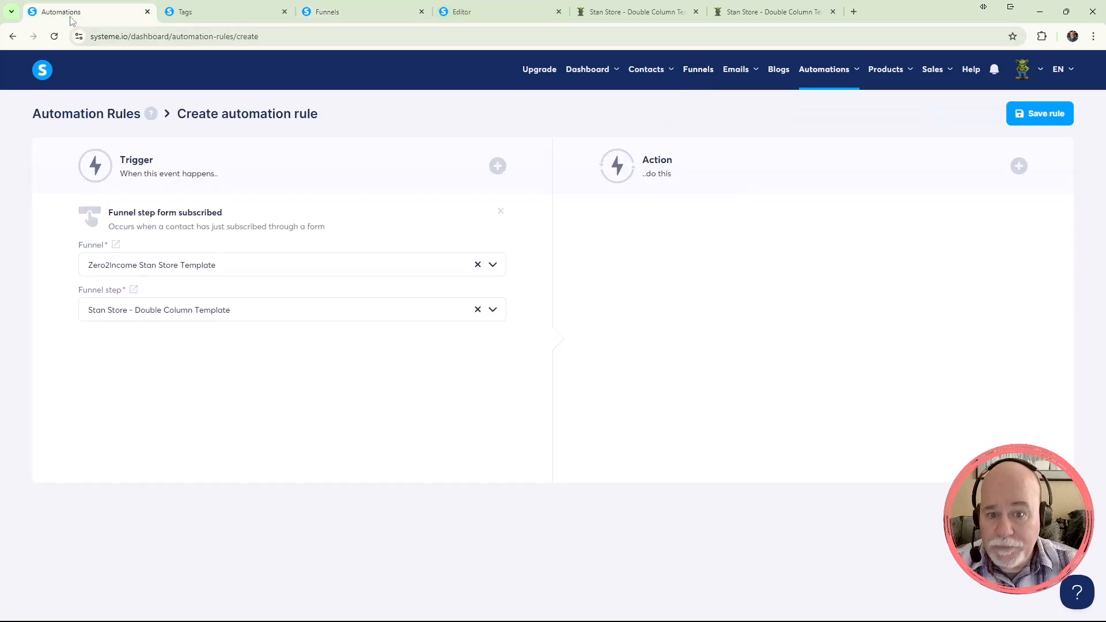
Add an Add a tag action to the rule with the Customer tag.
{"action": "left_click", "coordinate": [1018, 167]}
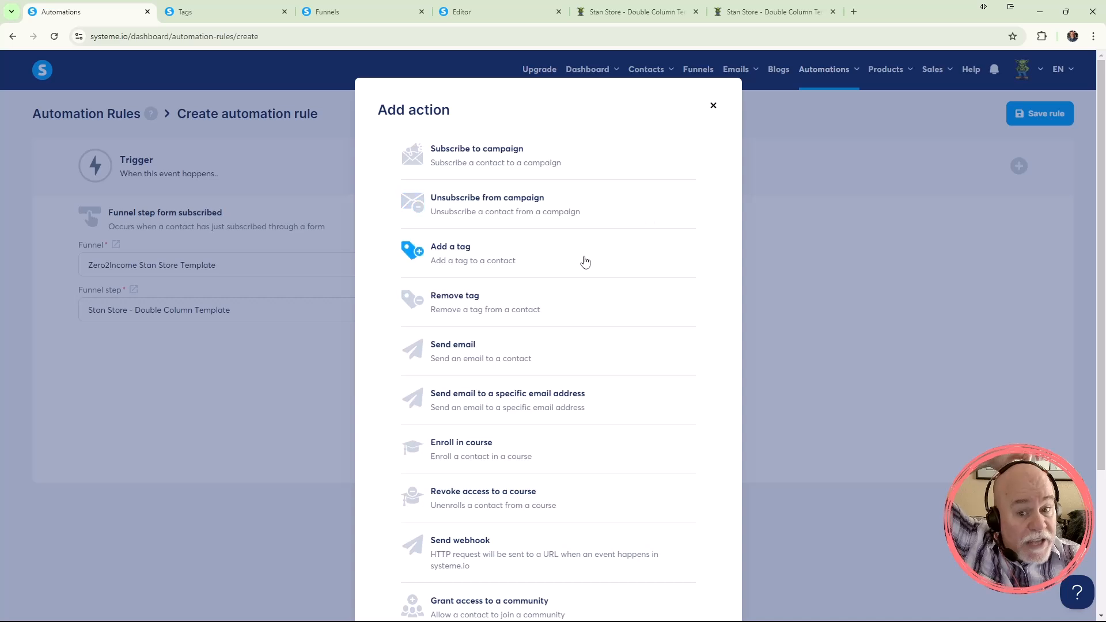
{"action": "left_click", "coordinate": [562, 265]}
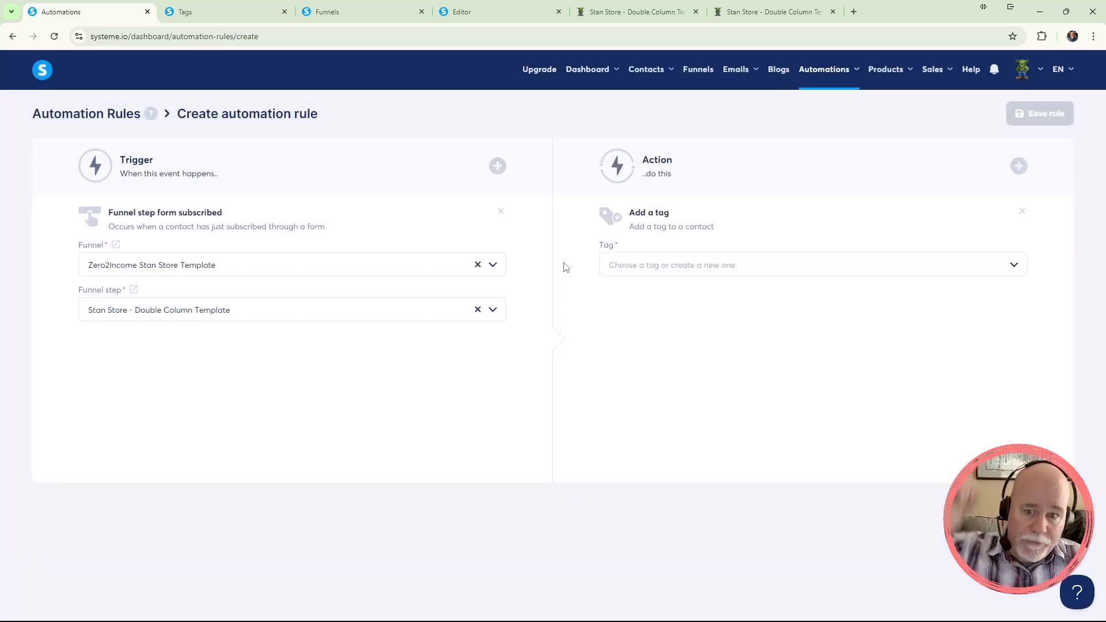
{"action": "left_click", "coordinate": [681, 272]}
{"action": "left_click", "coordinate": [665, 293]}
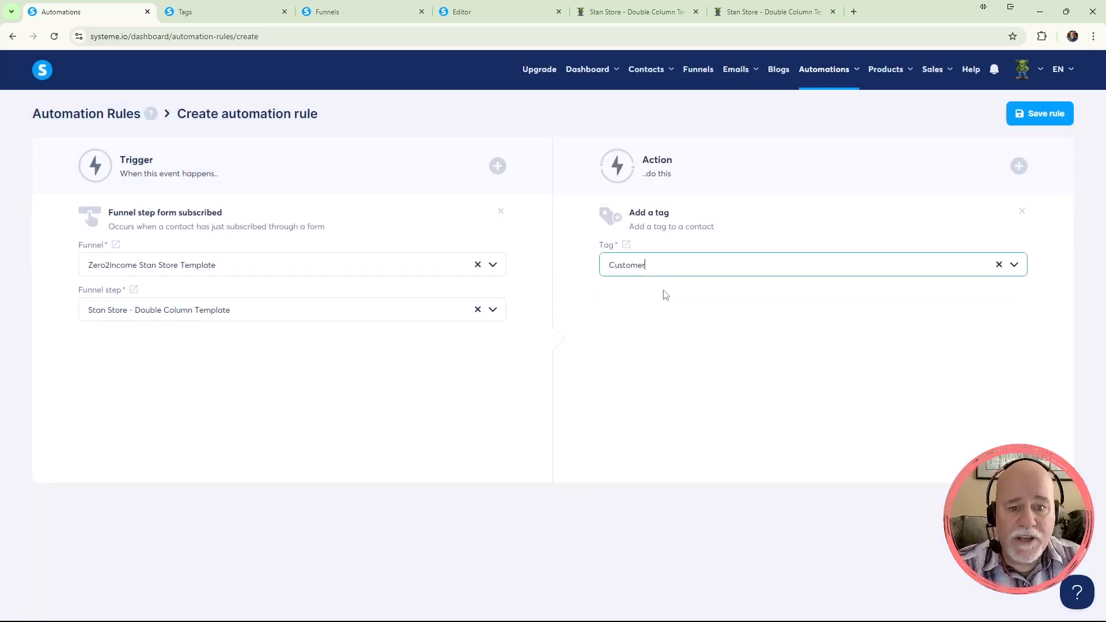
Add a Send email action to the rule, then view the other available actions without adding one.
{"action": "left_click", "coordinate": [1019, 166]}
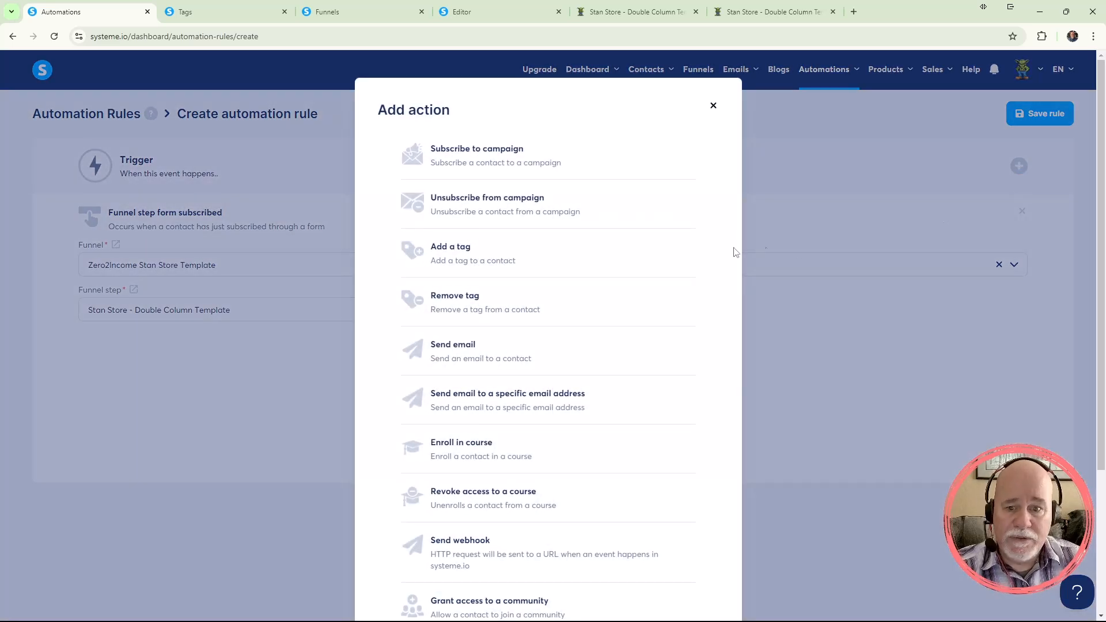
{"action": "left_click", "coordinate": [517, 354]}
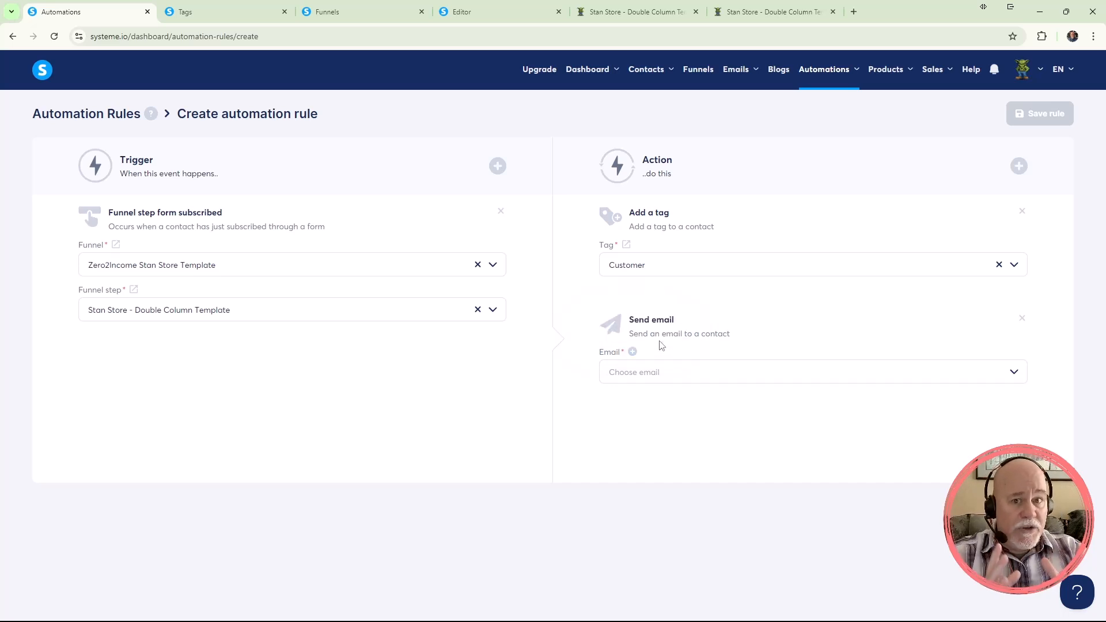
{"action": "left_click", "coordinate": [1019, 167]}
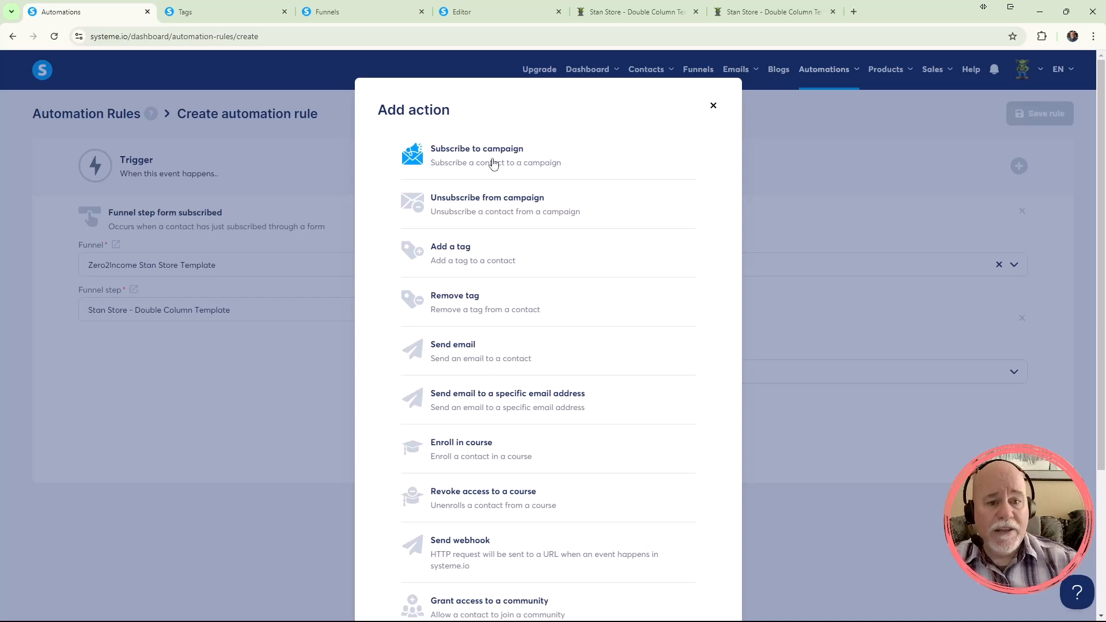
{"action": "left_click", "coordinate": [713, 106]}
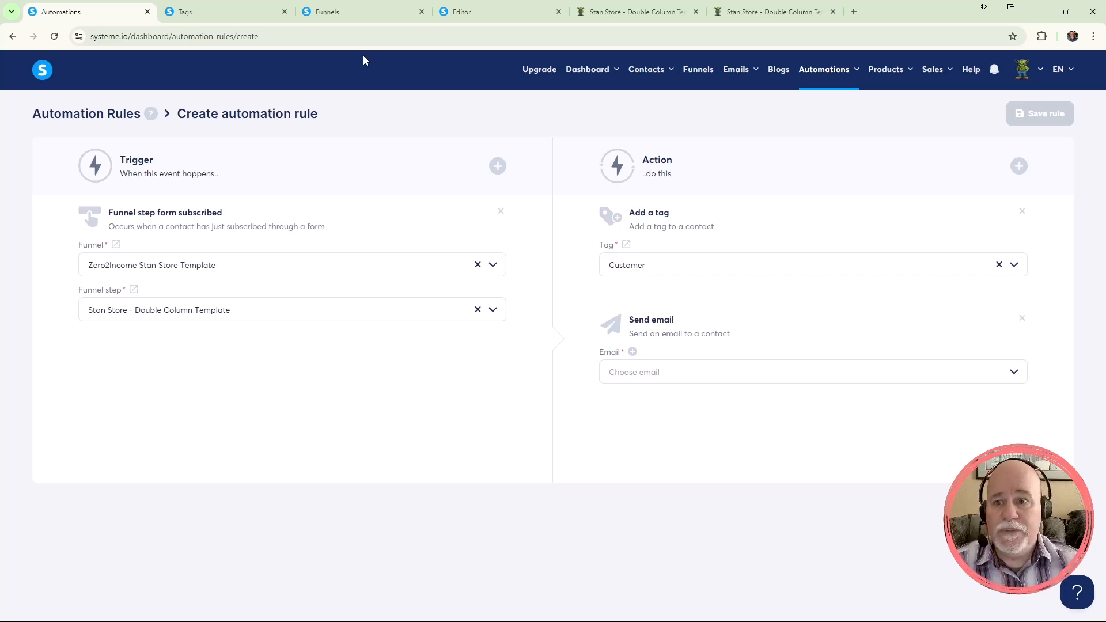
Refresh the funnels list and open the Zero2Income Stan Store Template funnel's How To Use This Template page in the editor.
{"action": "left_click", "coordinate": [355, 14]}
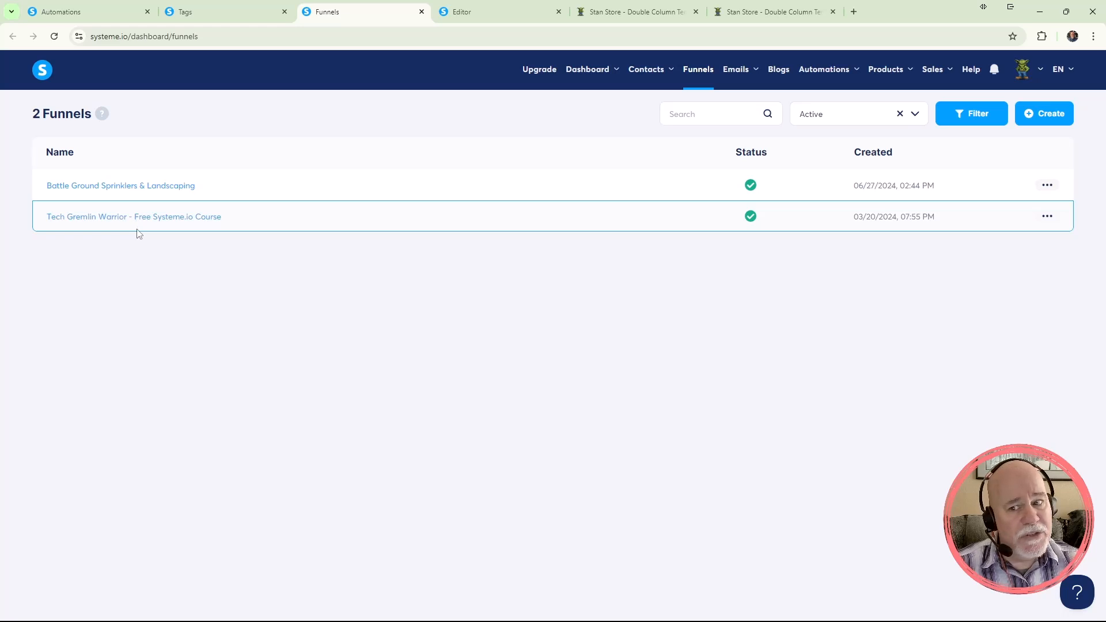
{"action": "left_click", "coordinate": [54, 37]}
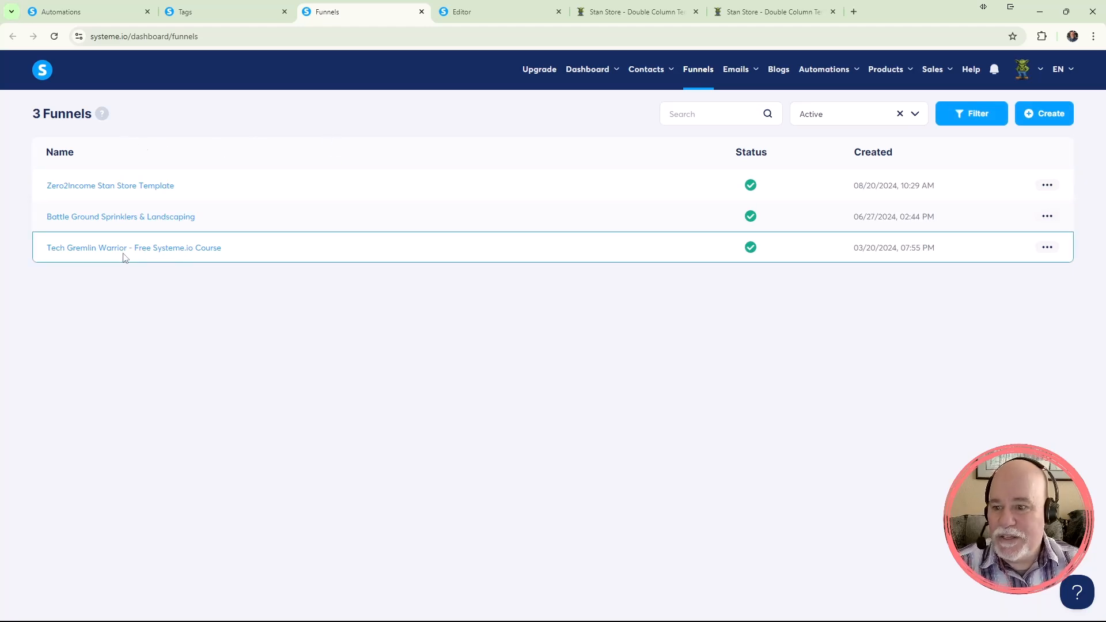
{"action": "left_click", "coordinate": [132, 192]}
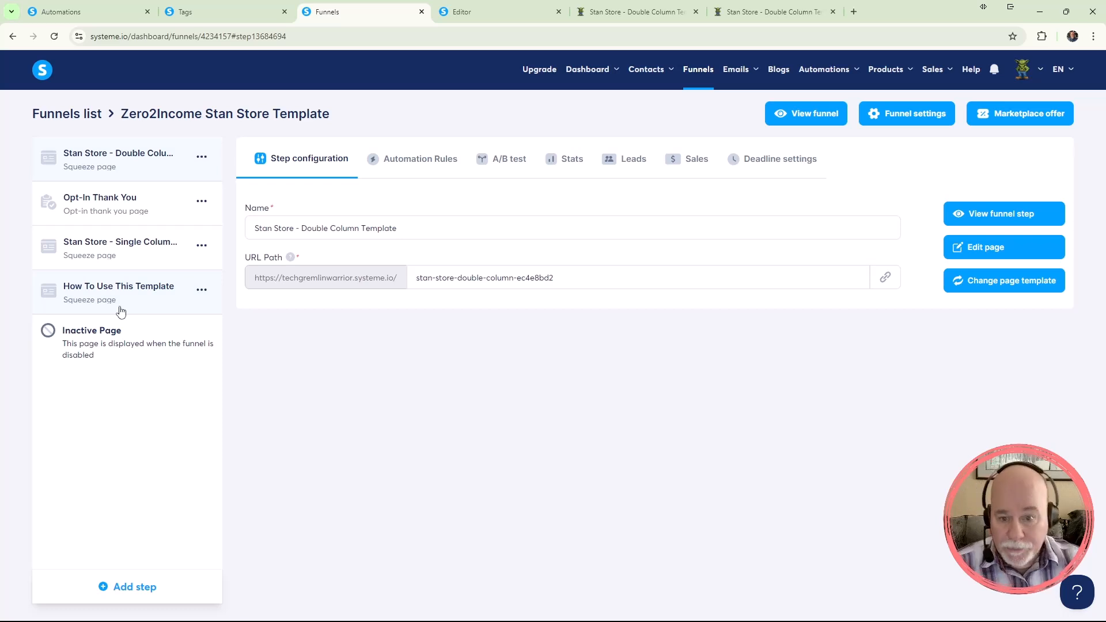
{"action": "left_click", "coordinate": [120, 311]}
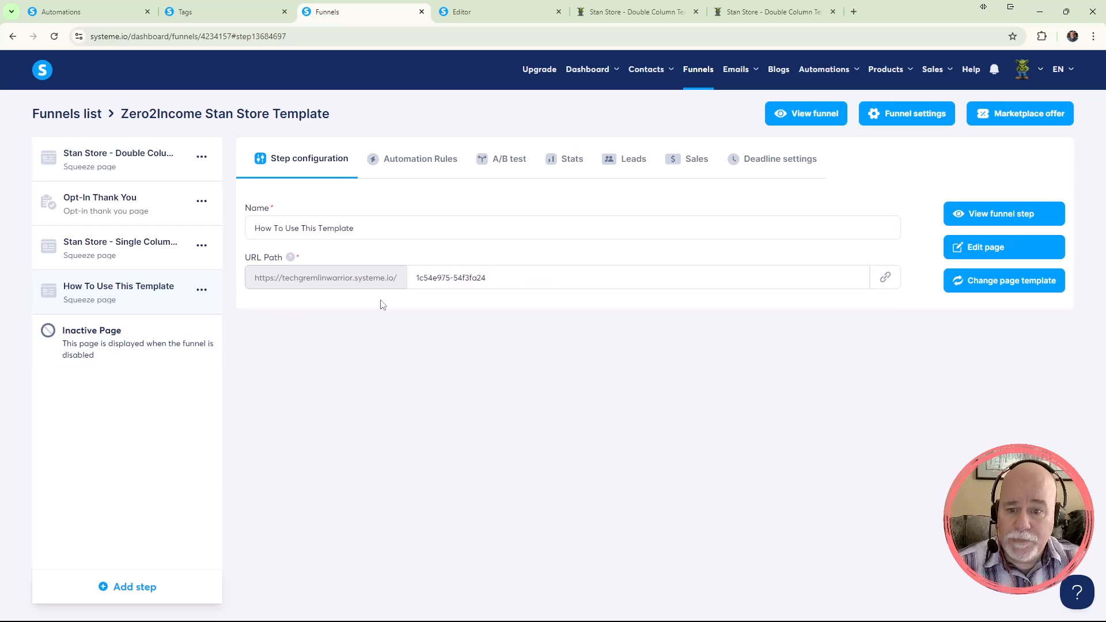
{"action": "left_click", "coordinate": [984, 248]}
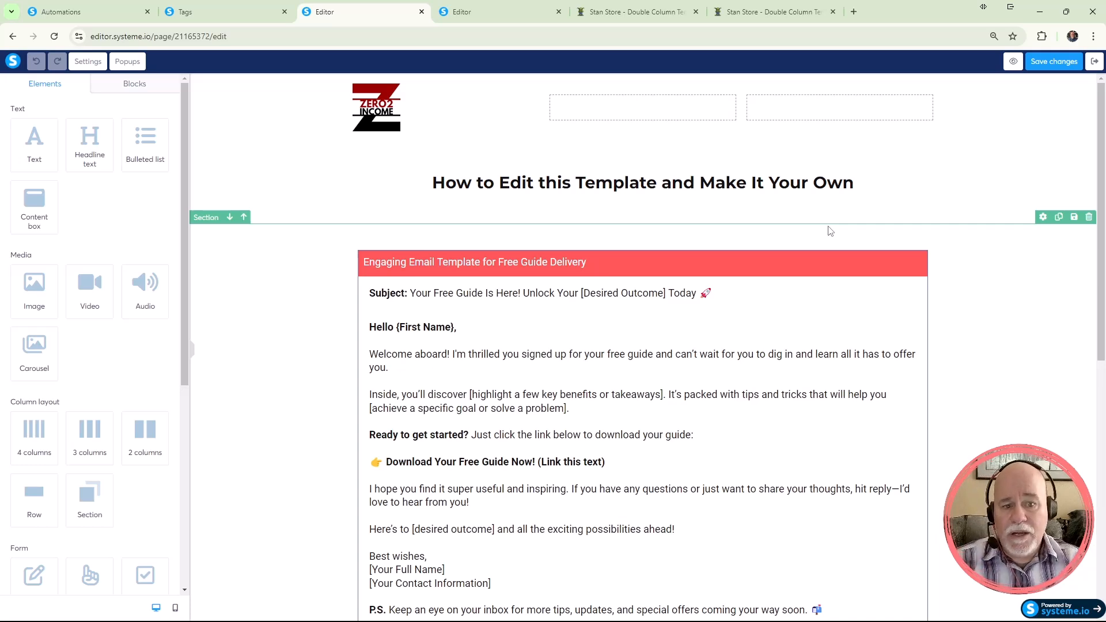
Examine the subject lines and body text of both free guide delivery email templates on the page.
{"action": "scroll", "coordinate": [817, 232], "scroll_direction": "down", "scroll_amount": 7}
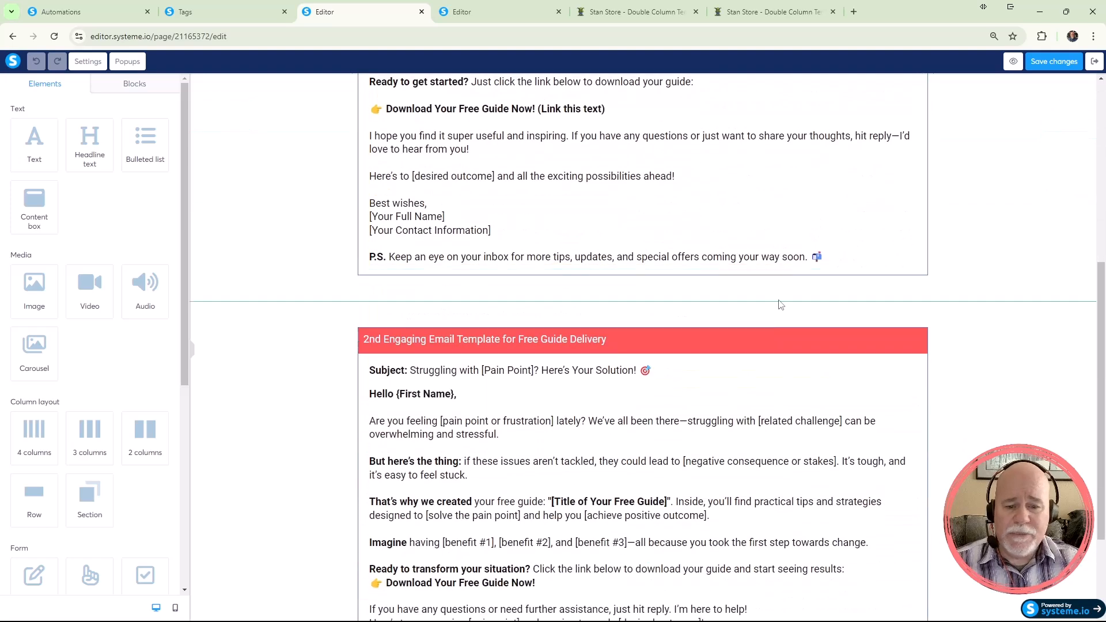
{"action": "scroll", "coordinate": [757, 325], "scroll_direction": "down", "scroll_amount": 2}
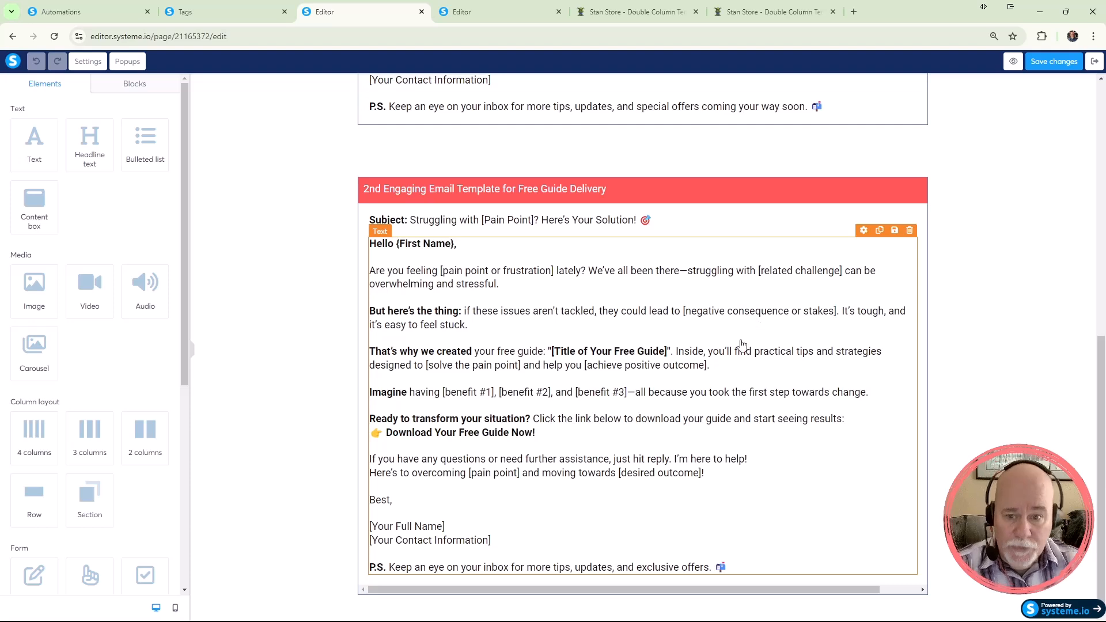
{"action": "scroll", "coordinate": [716, 360], "scroll_direction": "up", "scroll_amount": 5}
{"action": "scroll", "coordinate": [716, 360], "scroll_direction": "up", "scroll_amount": 4}
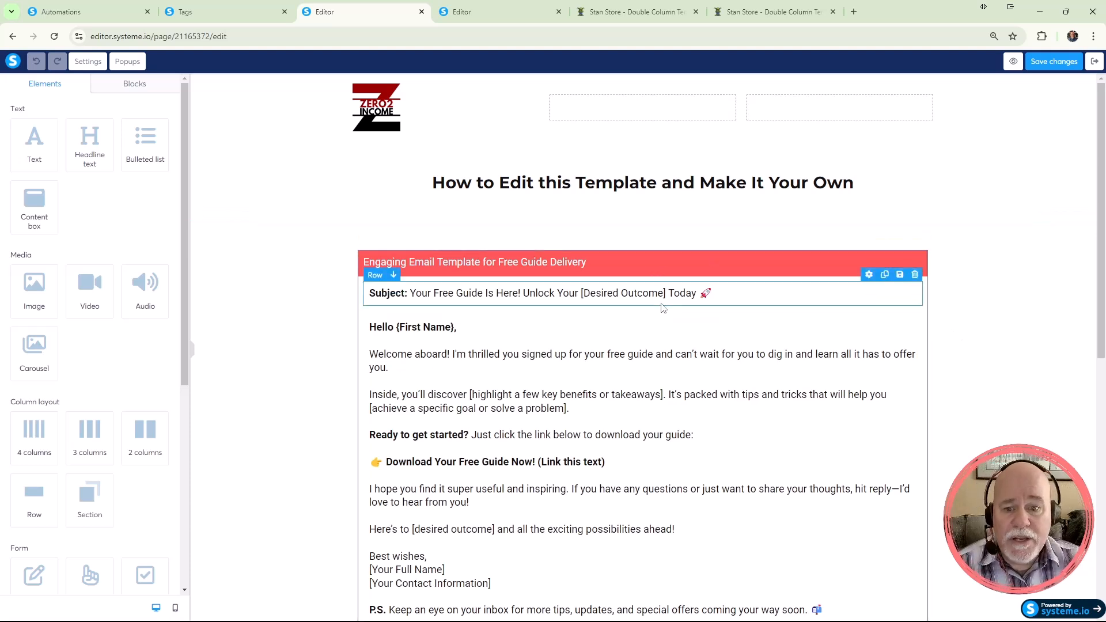
{"action": "scroll", "coordinate": [679, 271], "scroll_direction": "down", "scroll_amount": 1}
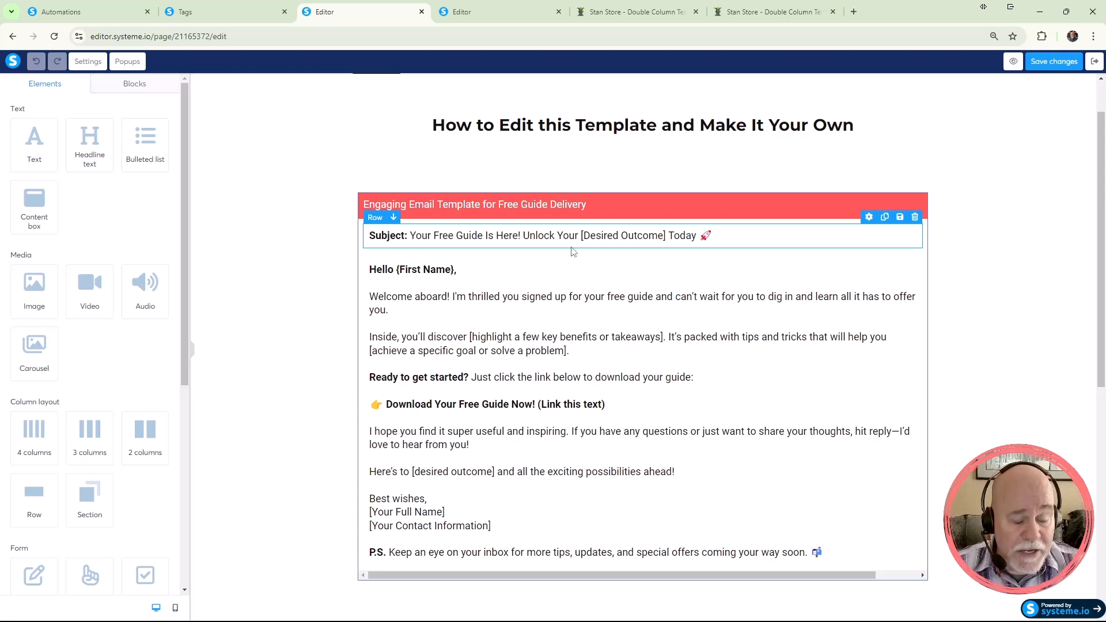
{"action": "scroll", "coordinate": [572, 251], "scroll_direction": "down", "scroll_amount": 5}
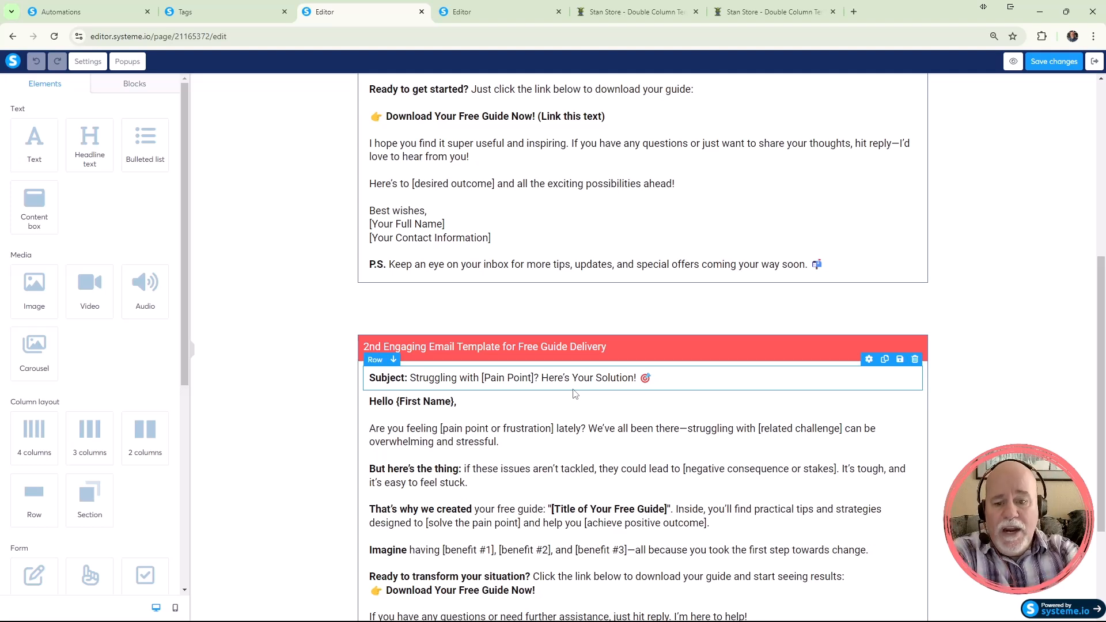
{"action": "scroll", "coordinate": [473, 420], "scroll_direction": "down", "scroll_amount": 2}
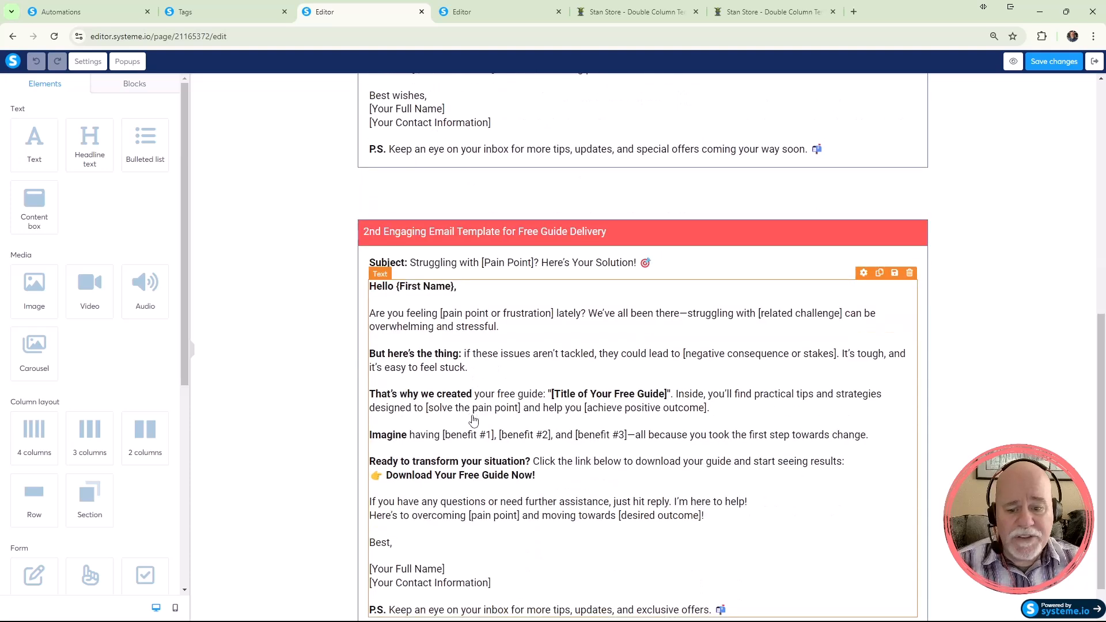
Copy the full body text of the 2nd Engaging Email Template for Free Guide Delivery, from the greeting through the P.S.
{"action": "scroll", "coordinate": [473, 420], "scroll_direction": "down", "scroll_amount": 1}
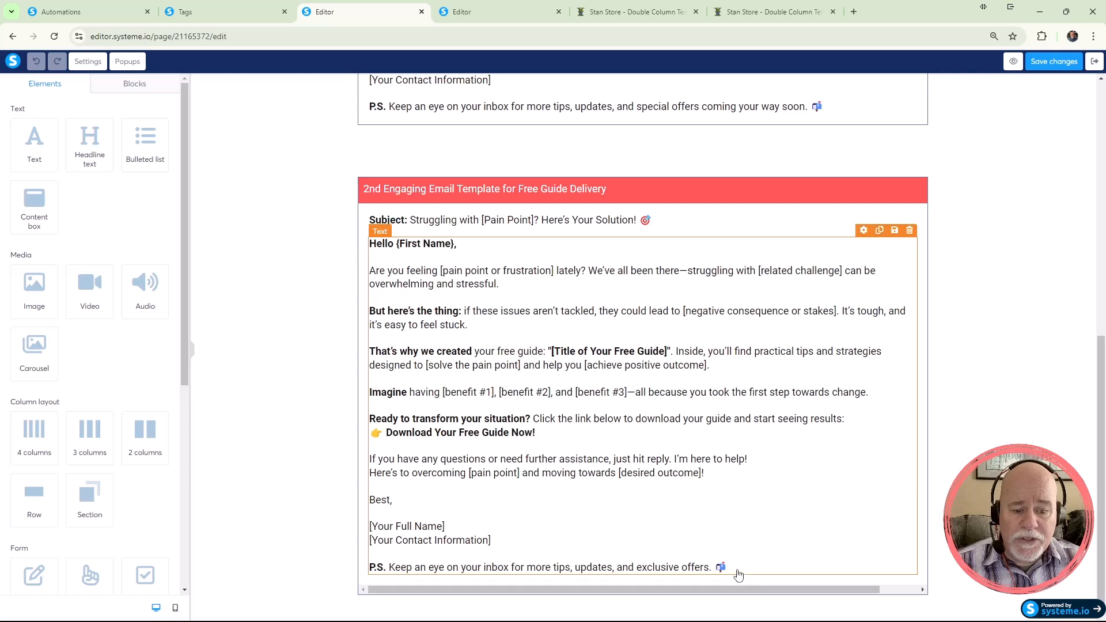
{"action": "left_click", "coordinate": [689, 482]}
{"action": "left_click_drag", "start_coordinate": [733, 577], "coordinate": [362, 244]}
{"action": "key", "text": "ctrl+c"}
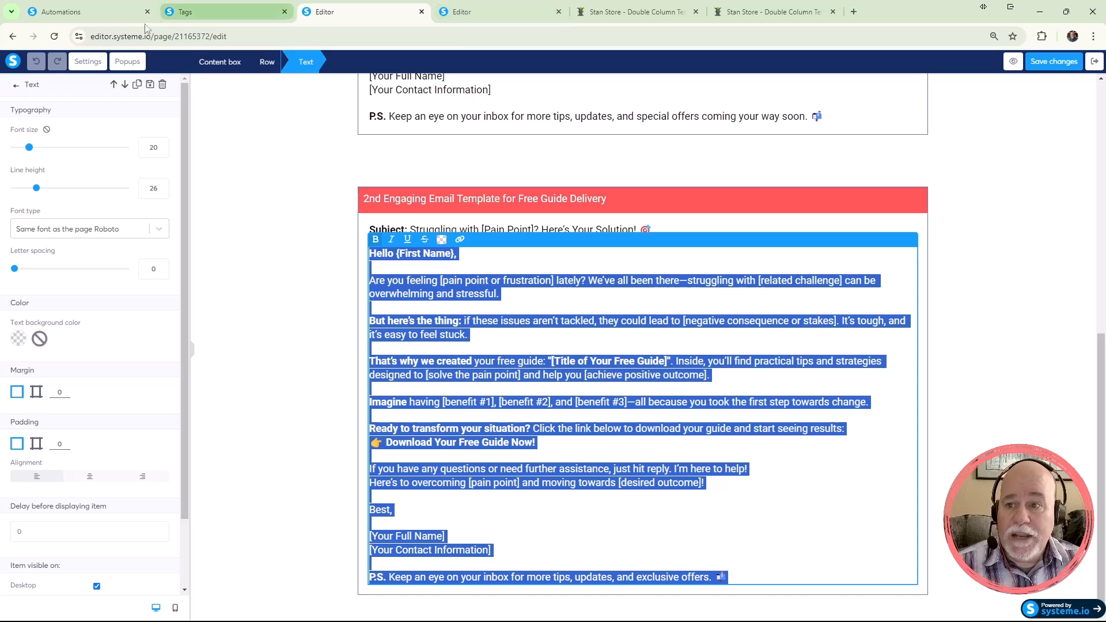
Start a new email message for the rule's Send email action and paste the copied template text into its body.
{"action": "left_click", "coordinate": [104, 14]}
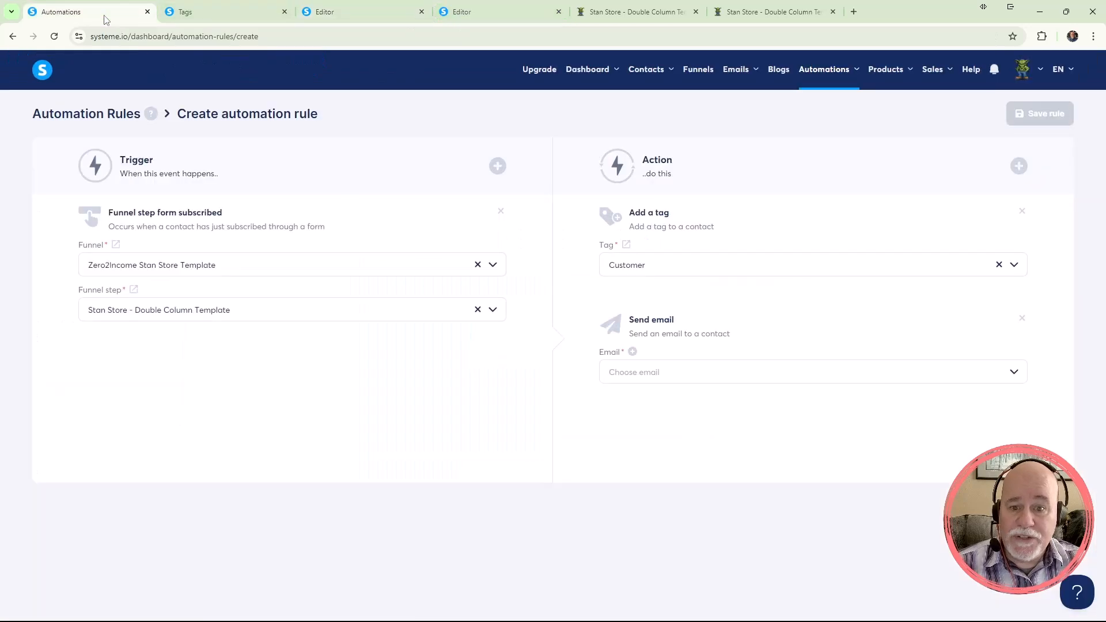
{"action": "left_click", "coordinate": [632, 352]}
{"action": "left_click", "coordinate": [264, 292]}
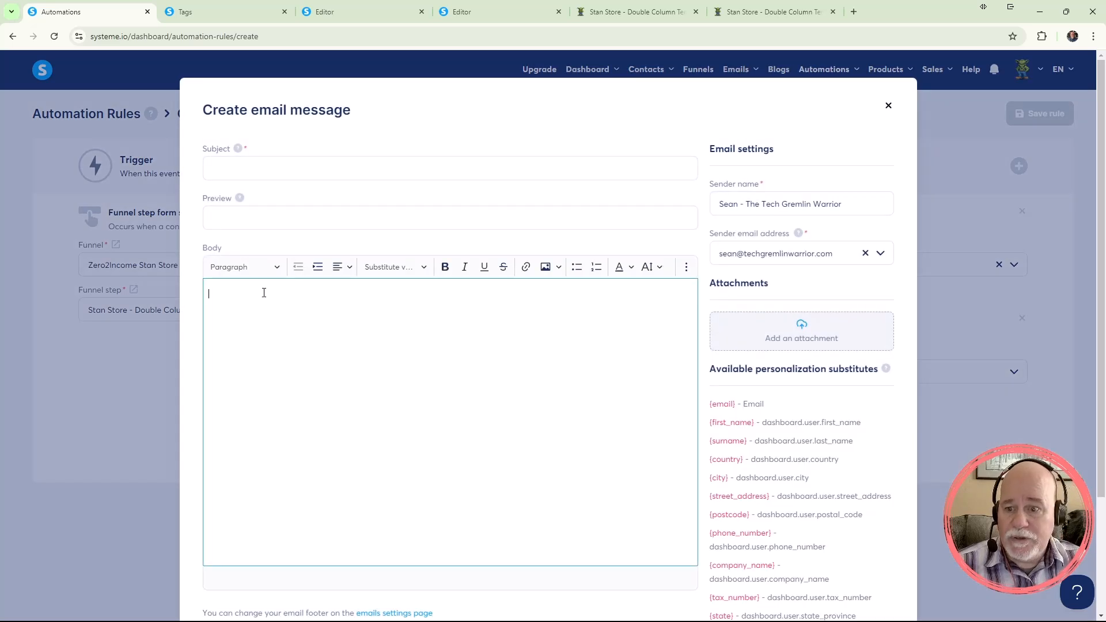
{"action": "key", "text": "ctrl+v"}
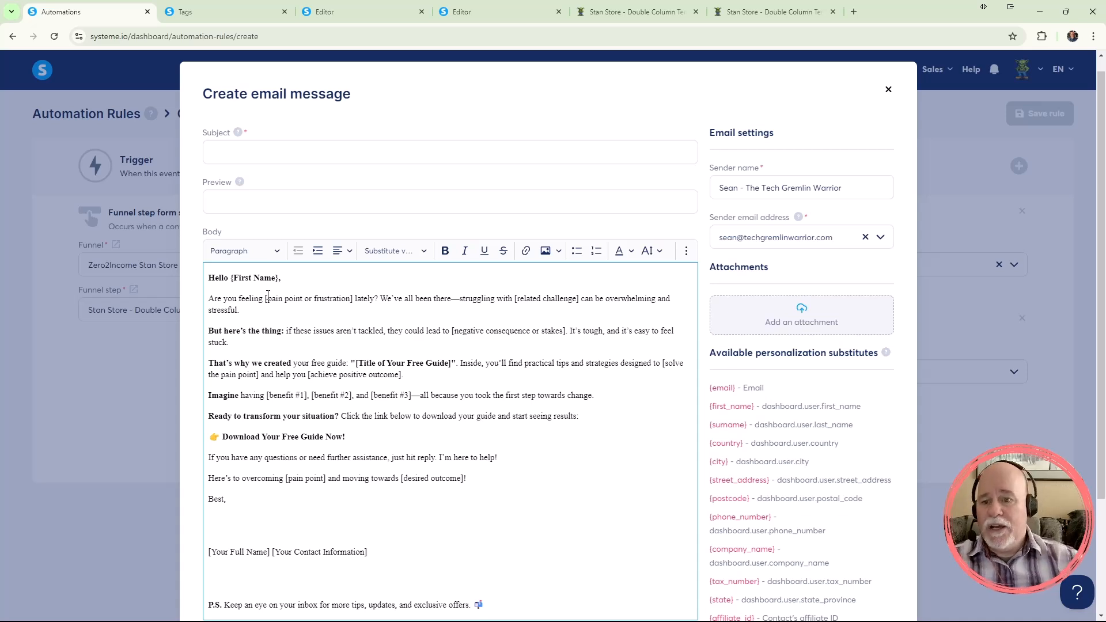
{"action": "left_click_drag", "start_coordinate": [283, 279], "coordinate": [232, 289]}
{"action": "left_click", "coordinate": [397, 251]}
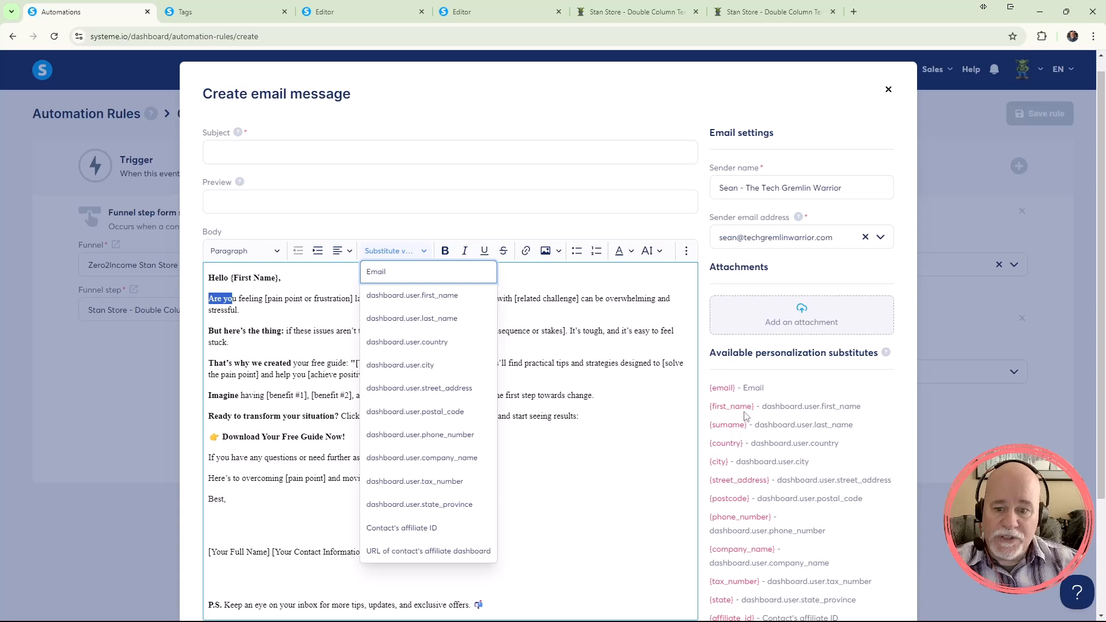
{"action": "left_click", "coordinate": [583, 421]}
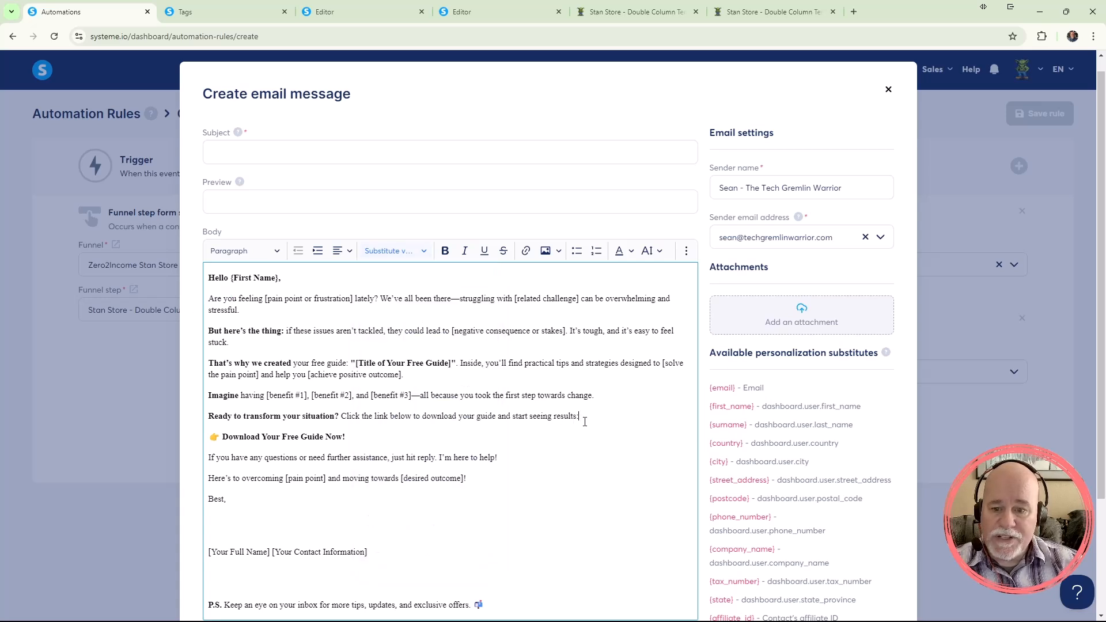
{"action": "left_click", "coordinate": [413, 254]}
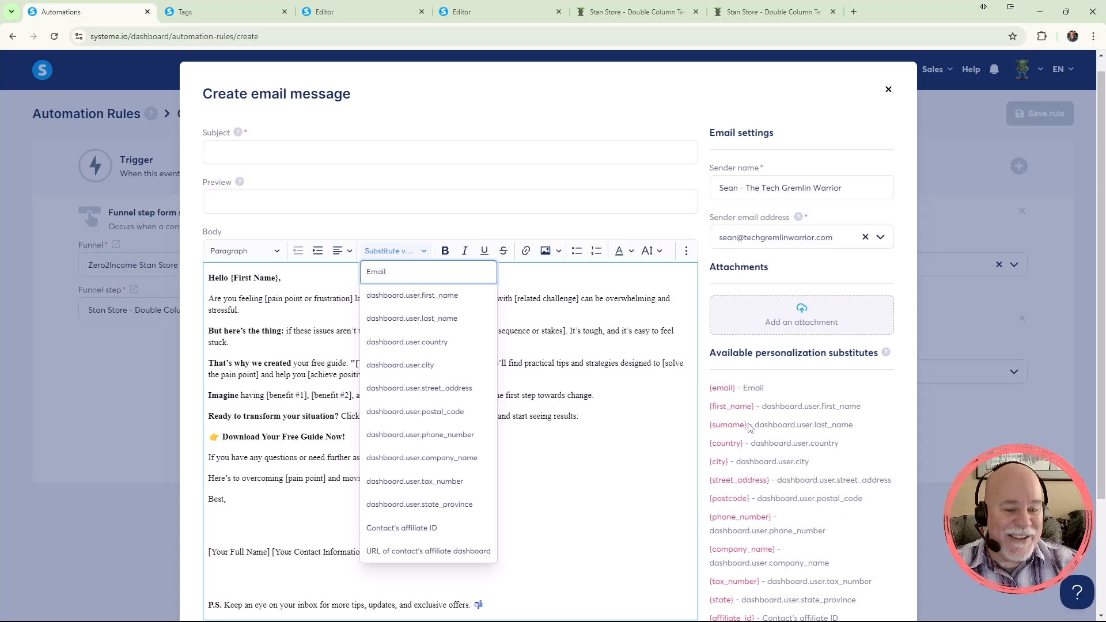
{"action": "left_click", "coordinate": [570, 459]}
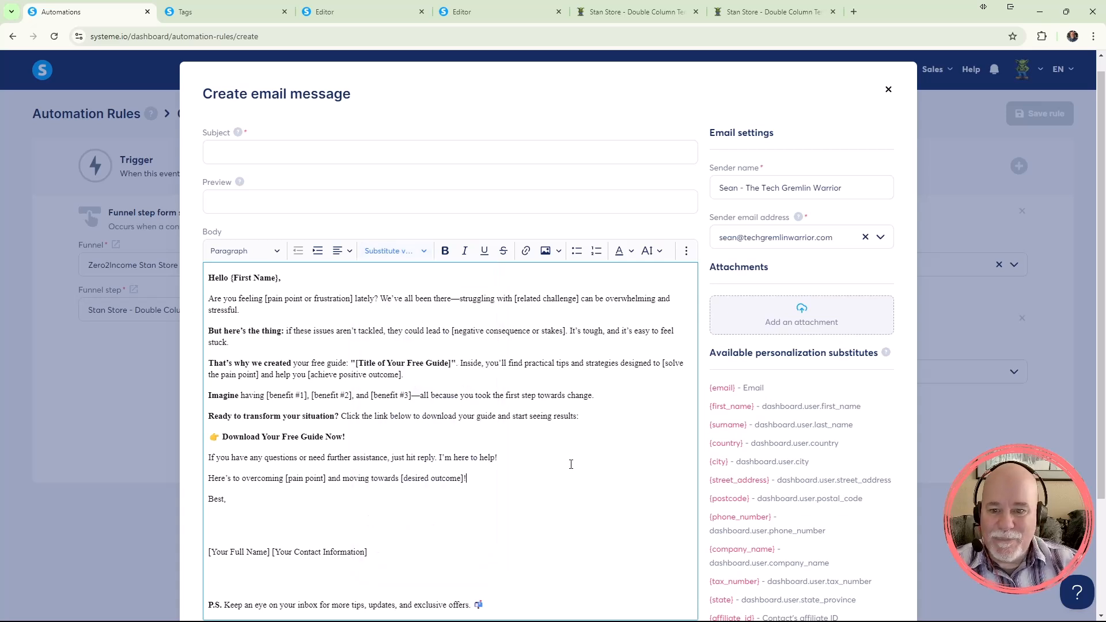
Replace the {First Name} placeholder in the email greeting with the dashboard.user.first_name substitute variable, followed by a comma.
{"action": "left_click_drag", "start_coordinate": [281, 278], "coordinate": [232, 279]}
{"action": "key", "text": "BackSpace"}
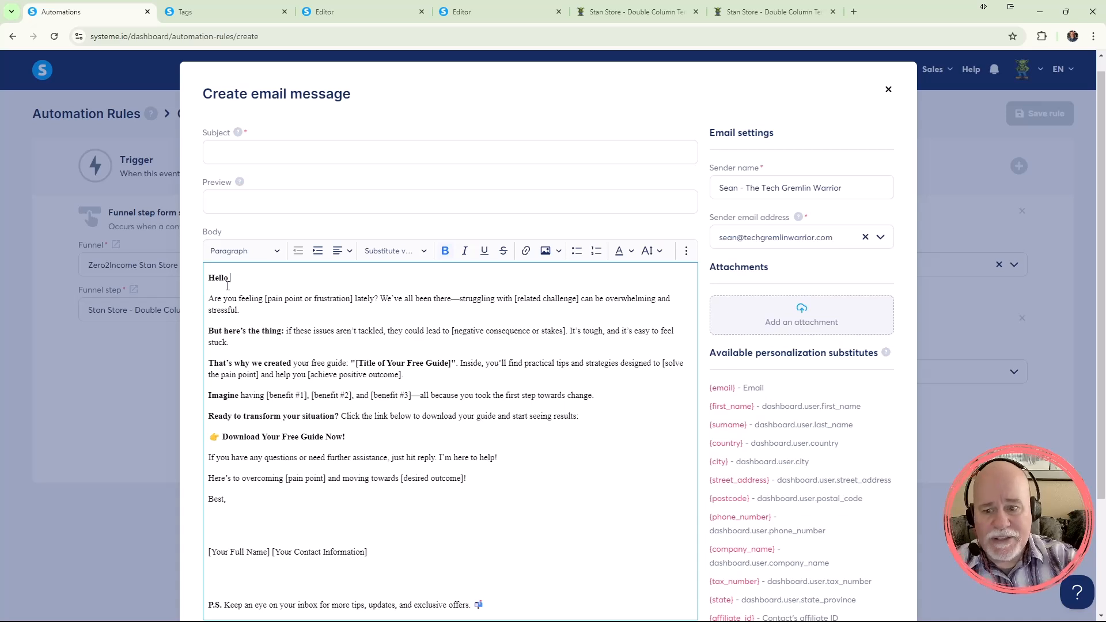
{"action": "left_click", "coordinate": [391, 250]}
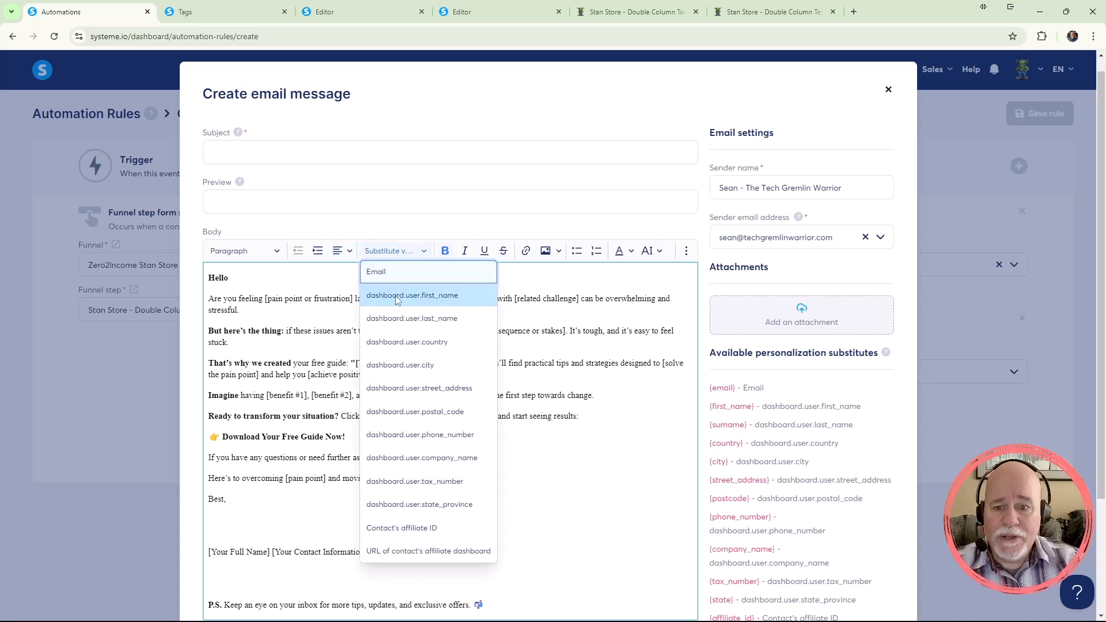
{"action": "left_click", "coordinate": [414, 295]}
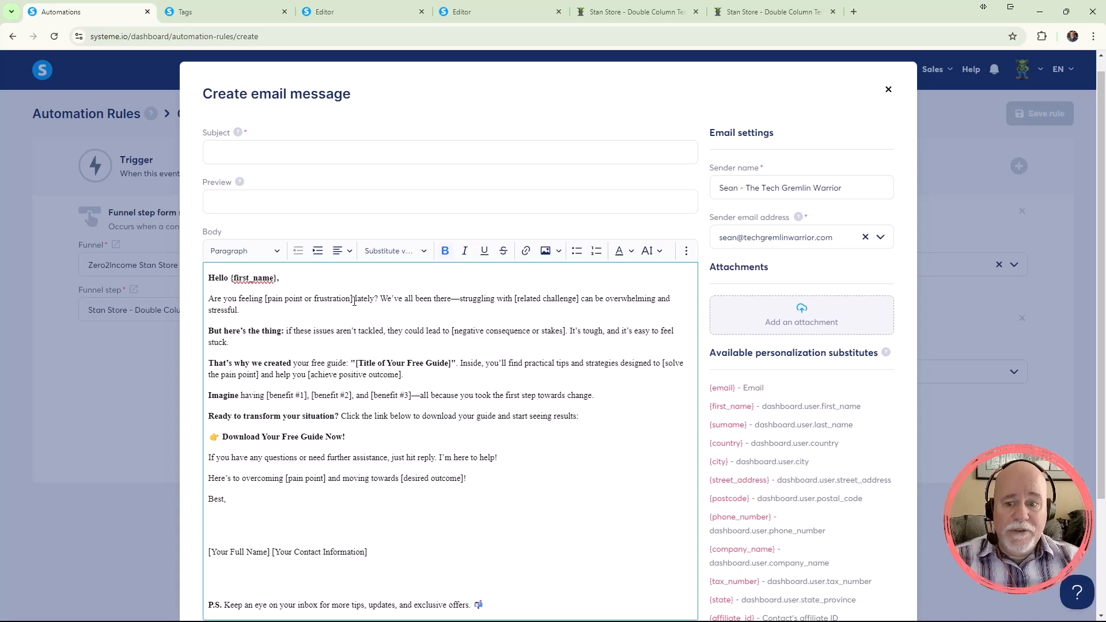
Replace the [pain point or frustration] placeholder in the email body with "overwhelmed with your technology".
{"action": "left_click_drag", "start_coordinate": [354, 300], "coordinate": [265, 304]}
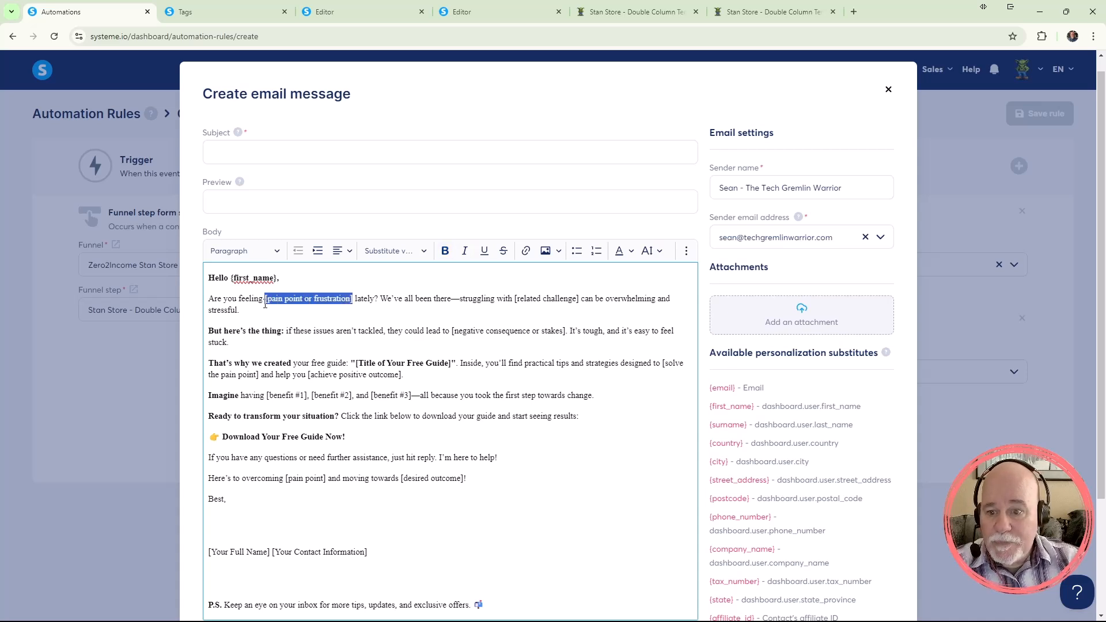
{"action": "type", "text": "overwhel"}
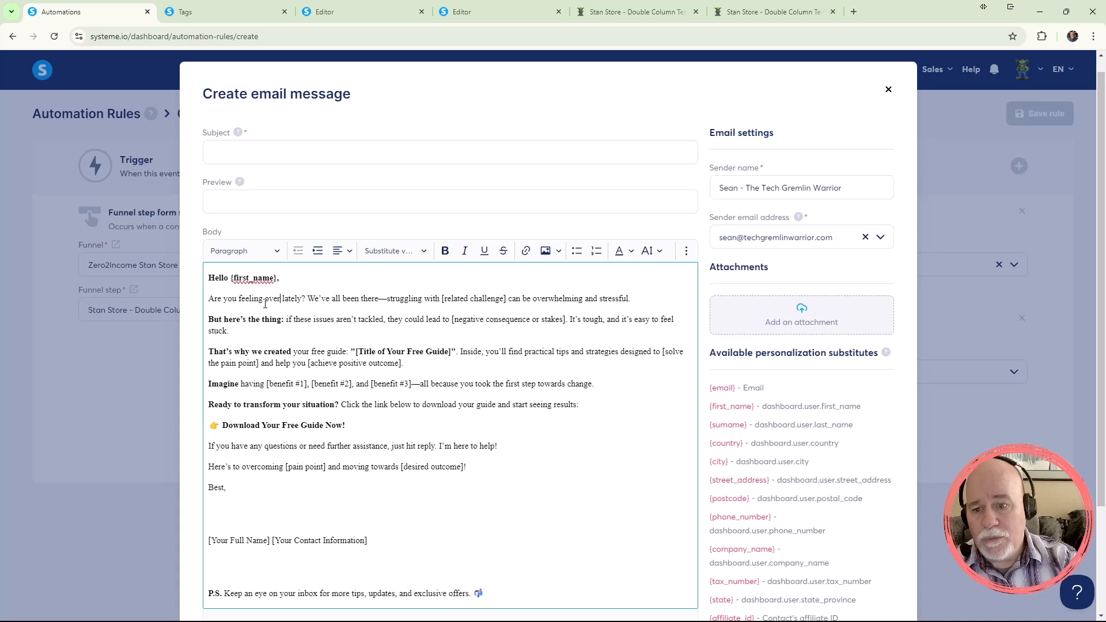
{"action": "type", "text": "med with your"}
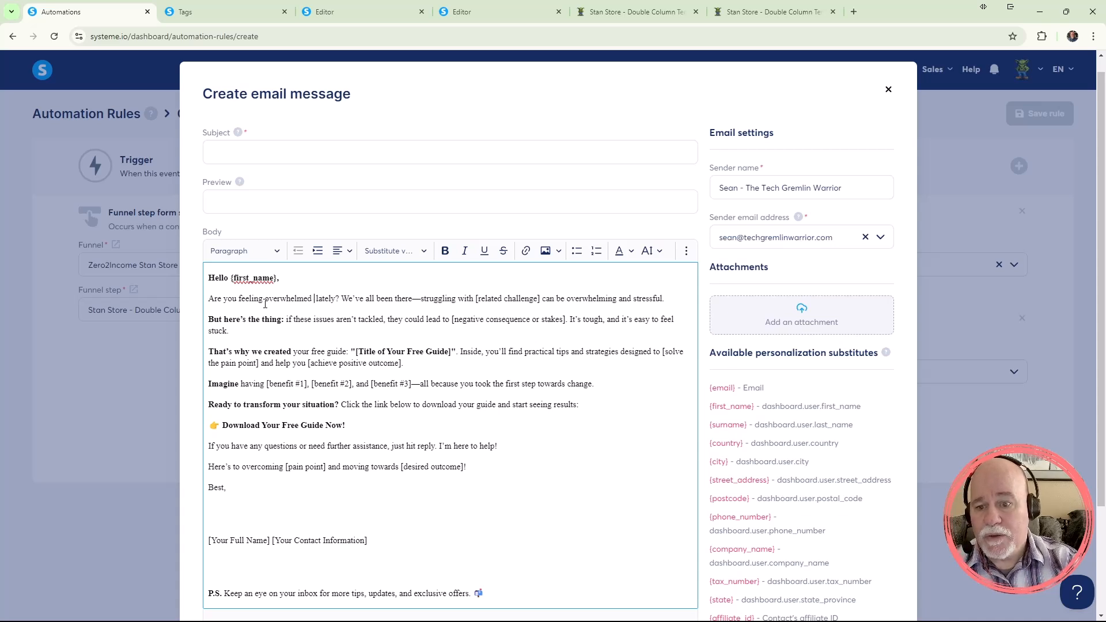
{"action": "type", "text": " technol"}
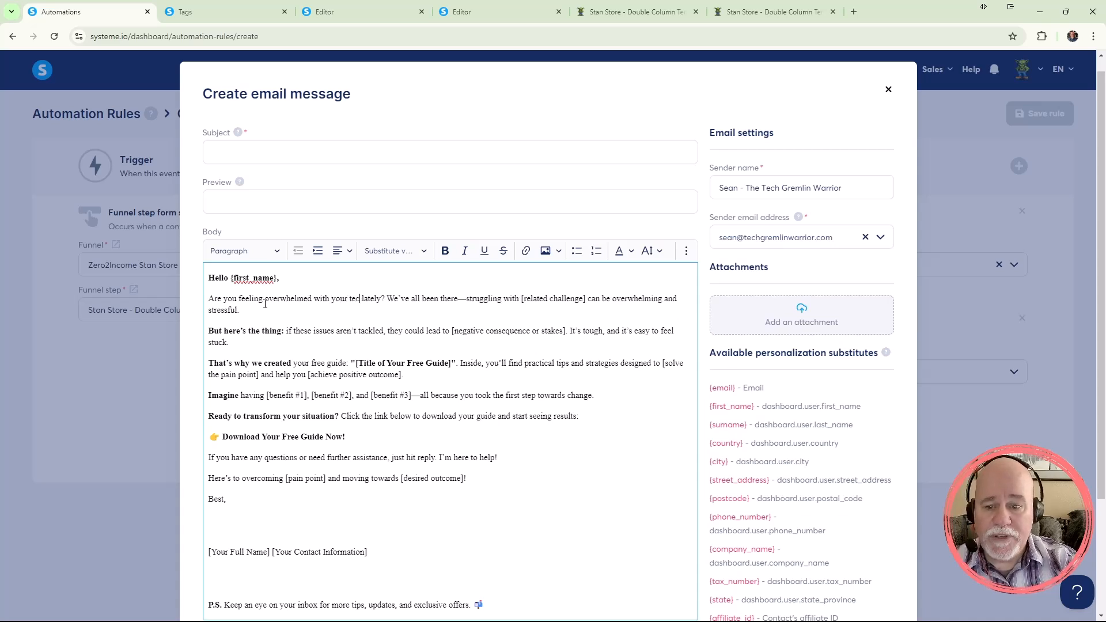
{"action": "type", "text": "ogy"}
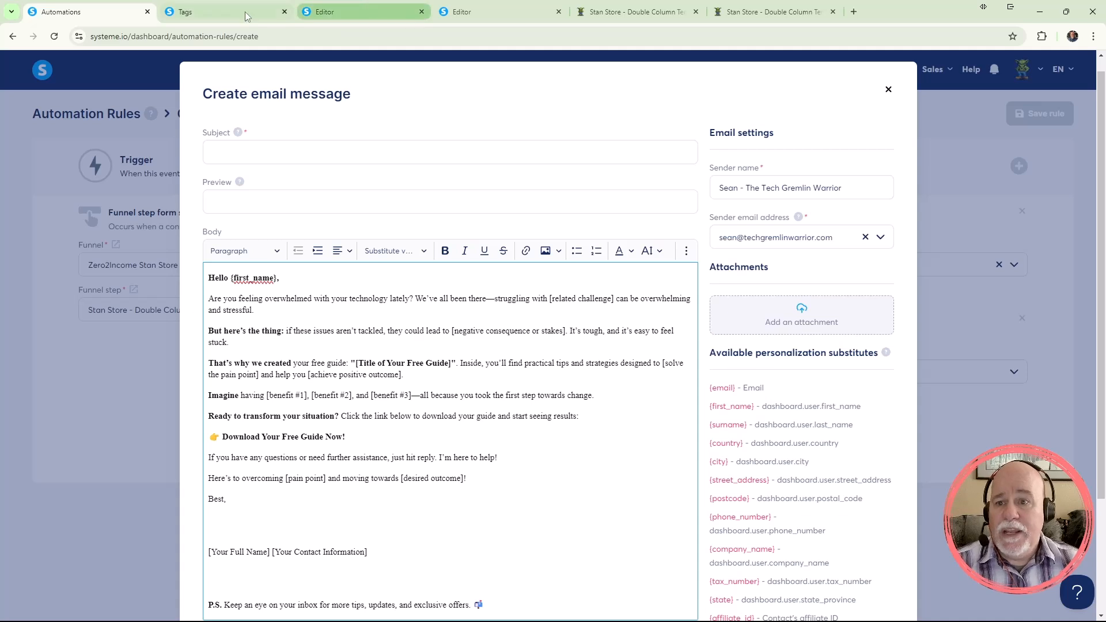
Copy the second template's subject text "Struggling with [Pain Point]? Here's Your Solution! 🎯" from the page editor.
{"action": "left_click", "coordinate": [432, 14]}
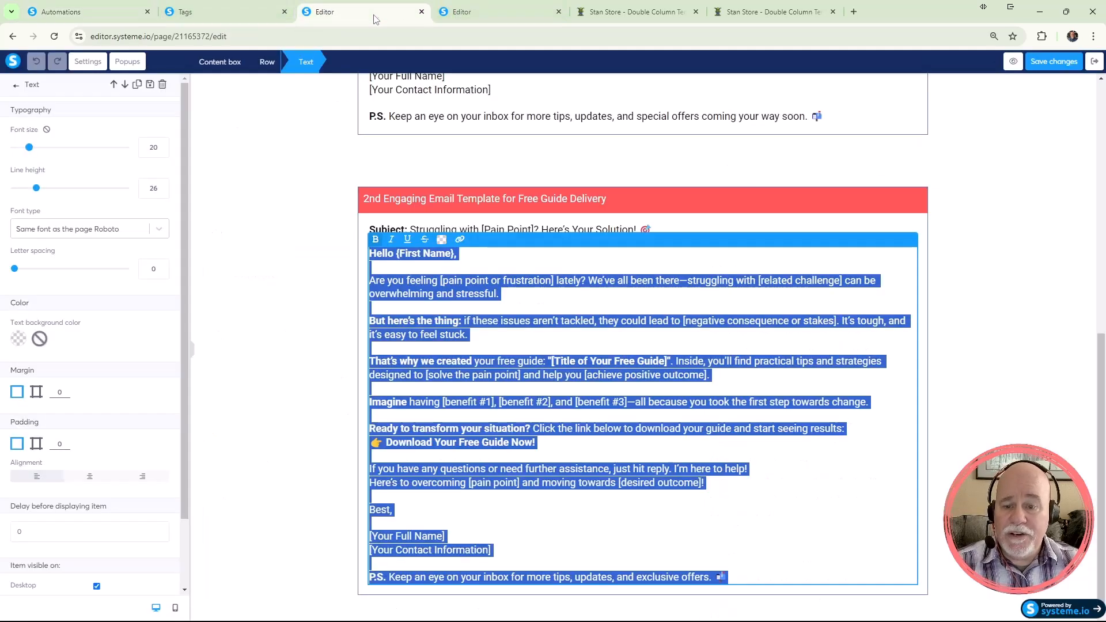
{"action": "left_click", "coordinate": [570, 277]}
{"action": "left_click", "coordinate": [682, 233]}
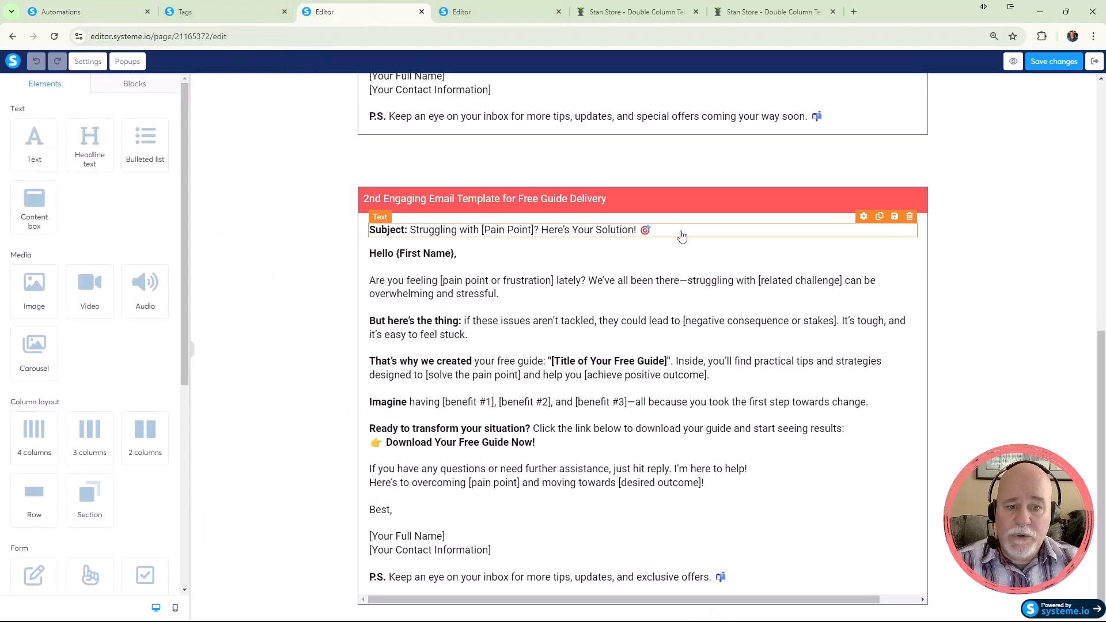
{"action": "left_click_drag", "start_coordinate": [677, 234], "coordinate": [583, 234]}
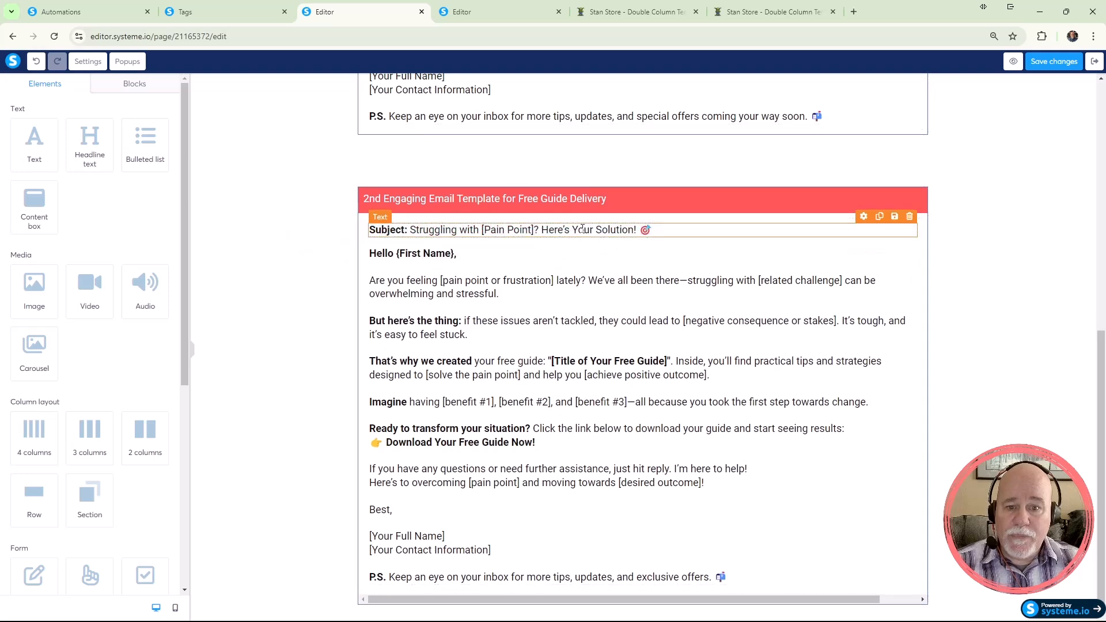
{"action": "left_click", "coordinate": [583, 233]}
{"action": "left_click_drag", "start_coordinate": [410, 231], "coordinate": [660, 228]}
{"action": "key", "text": "ctrl+c"}
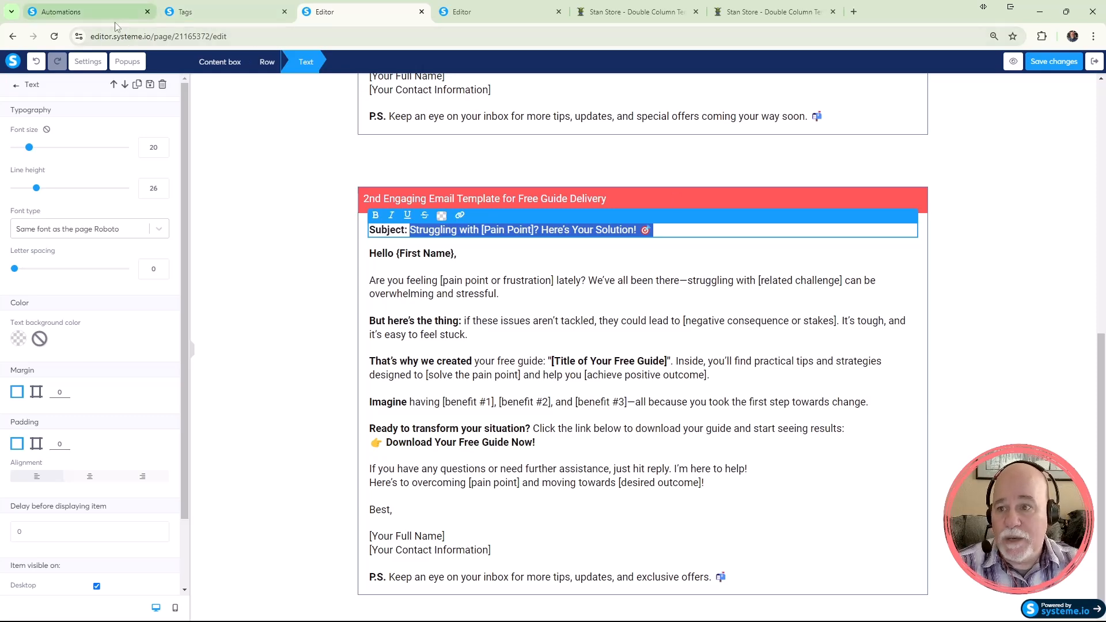
Return to the automation rule's email message and paste the copied text as its subject.
{"action": "left_click", "coordinate": [95, 16]}
{"action": "left_click", "coordinate": [281, 151]}
{"action": "key", "text": "ctrl+v"}
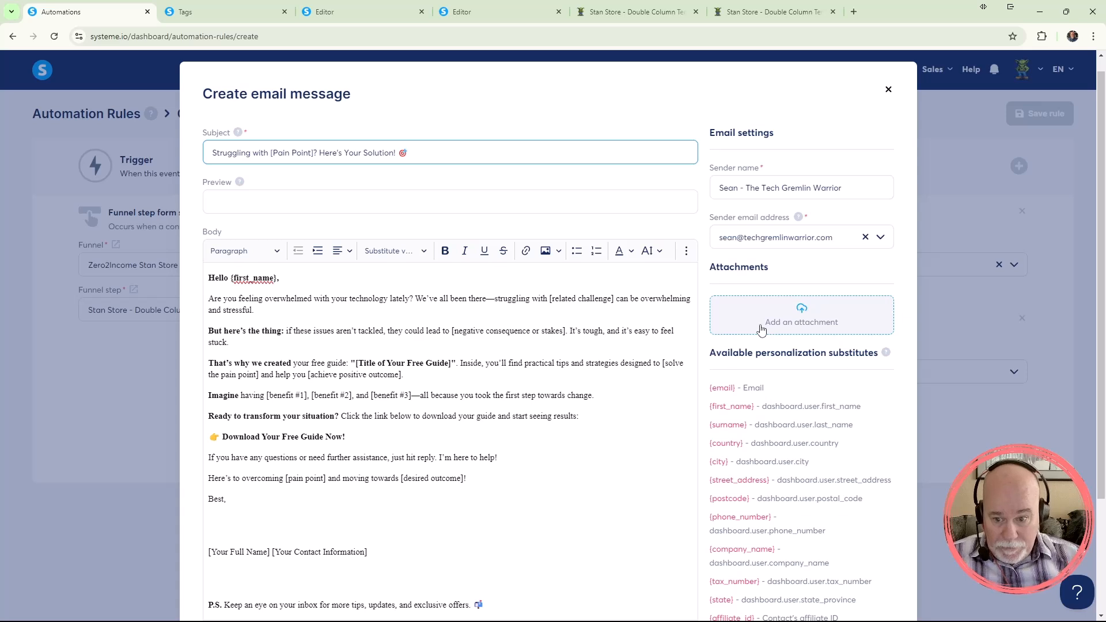
{"action": "left_click_drag", "start_coordinate": [351, 457], "coordinate": [291, 441]}
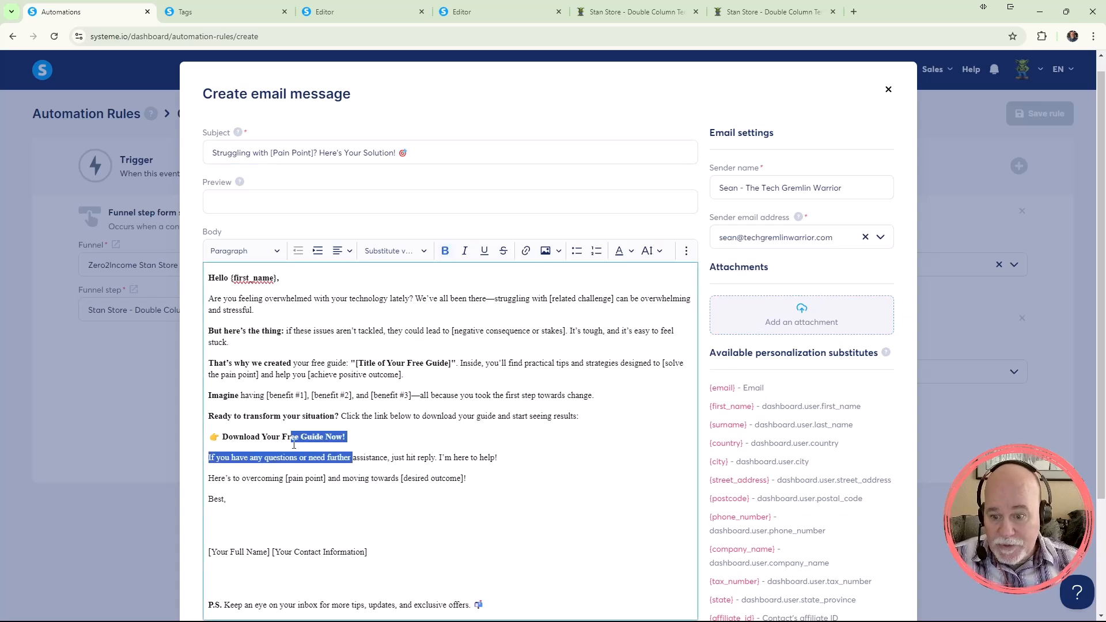
{"action": "left_click", "coordinate": [363, 437]}
{"action": "left_click_drag", "start_coordinate": [350, 438], "coordinate": [224, 442]}
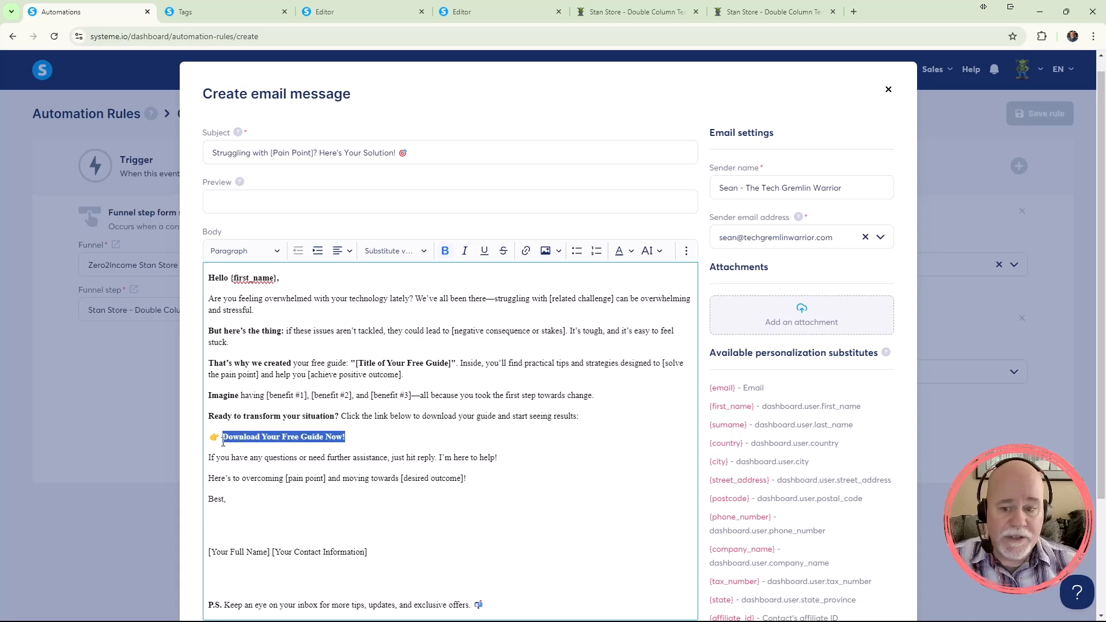
{"action": "left_click", "coordinate": [526, 251]}
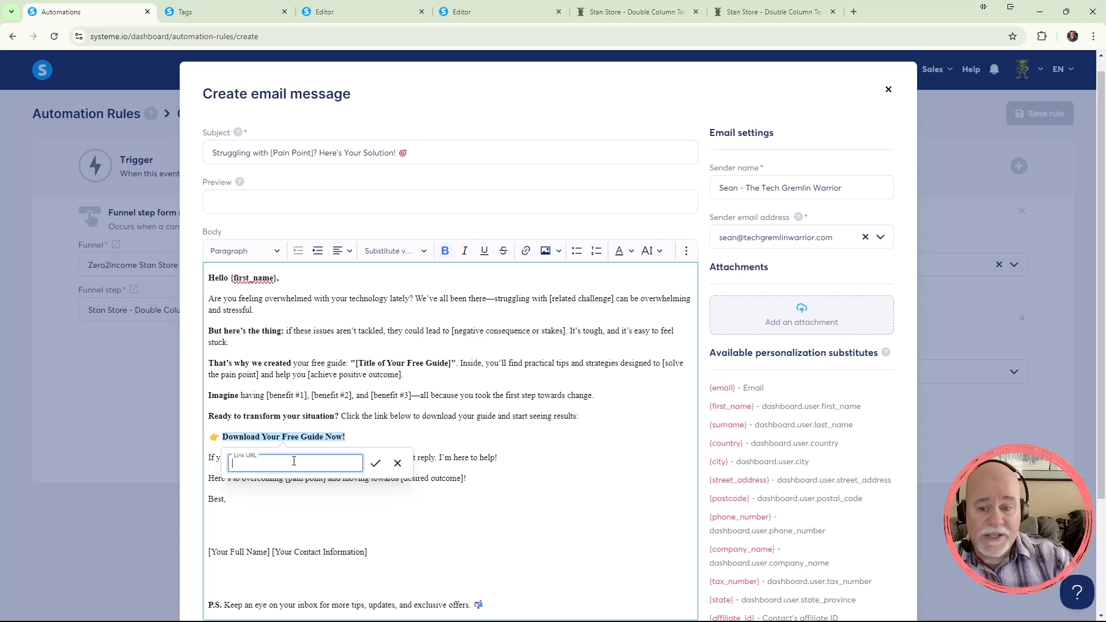
{"action": "left_click", "coordinate": [331, 490]}
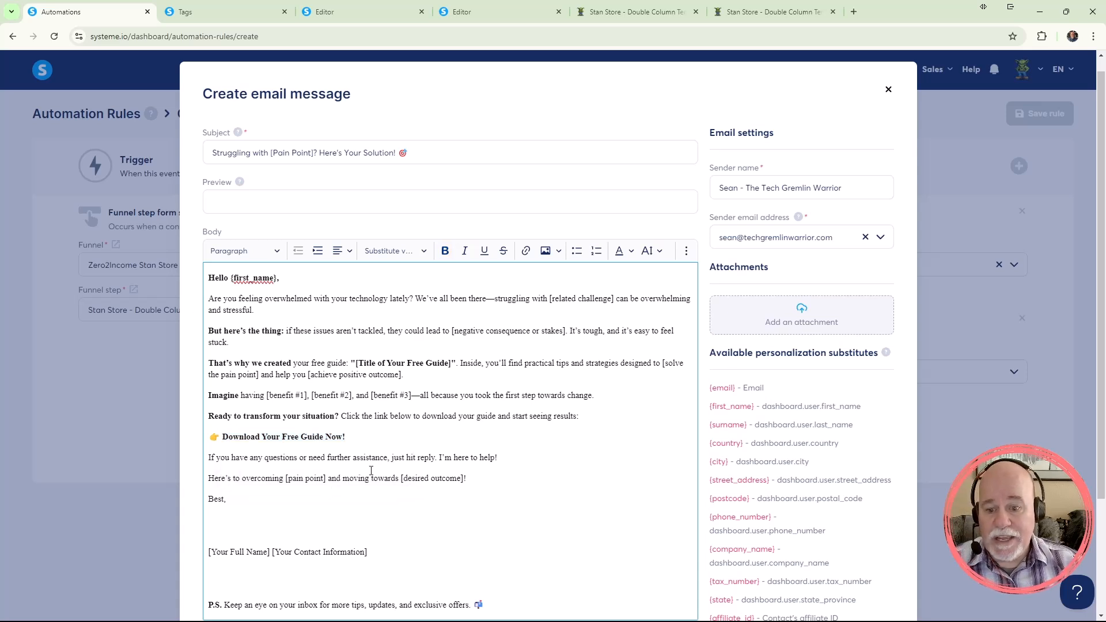
{"action": "left_click_drag", "start_coordinate": [355, 438], "coordinate": [224, 439]}
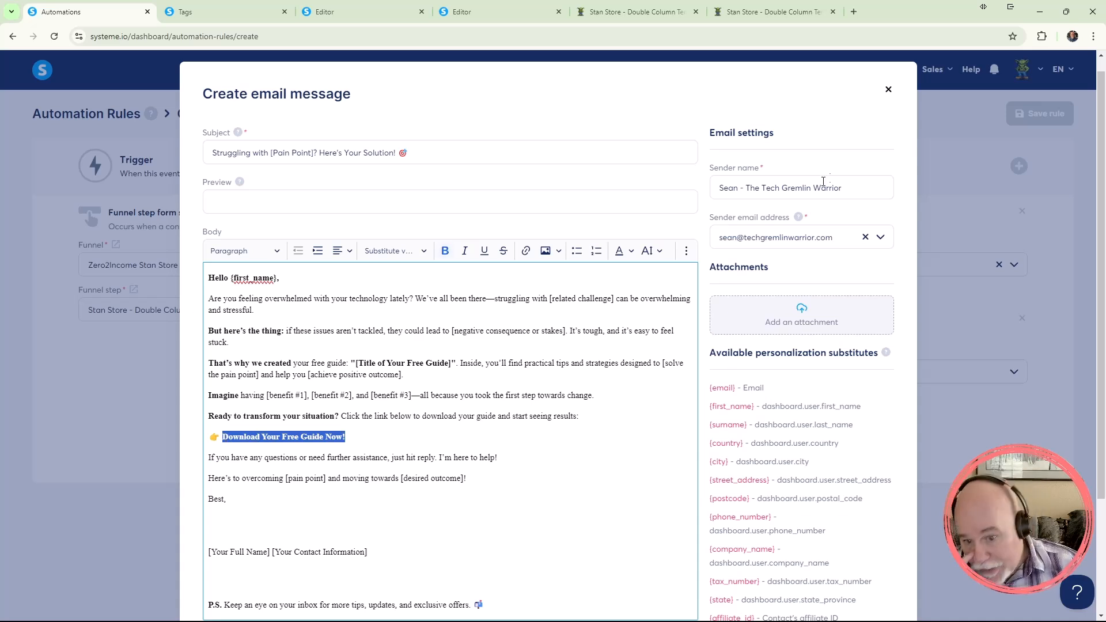
Save the email message for the rule's Send email action.
{"action": "scroll", "coordinate": [602, 418], "scroll_direction": "down", "scroll_amount": 3}
{"action": "left_click", "coordinate": [565, 558]}
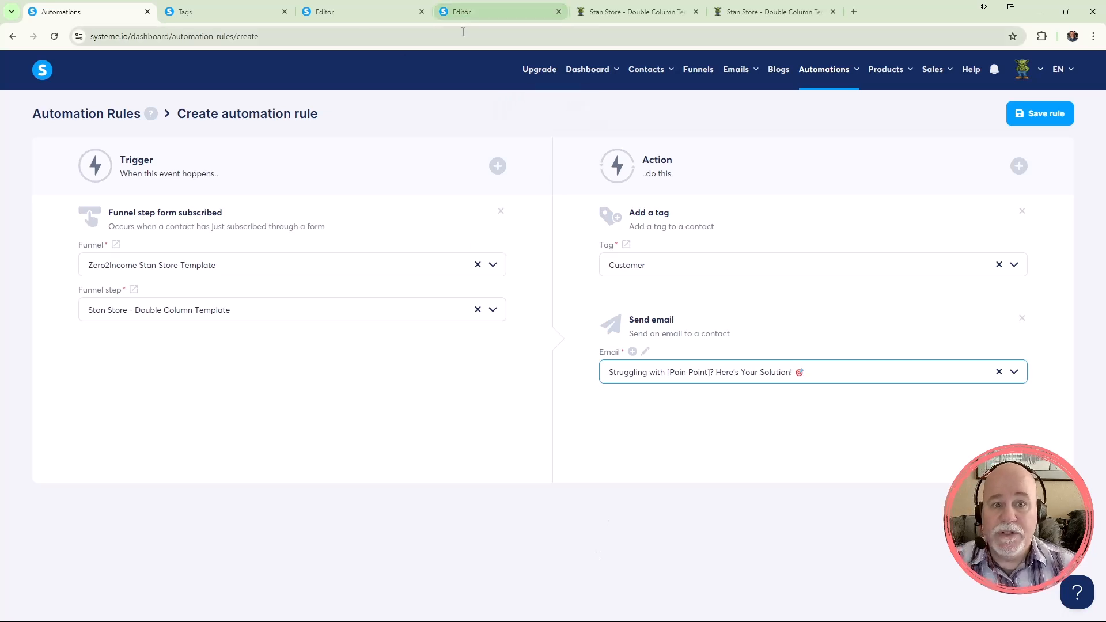
Reload the live Stan Store double column page to view its opt-in section, then return to the automation rule.
{"action": "left_click", "coordinate": [727, 19]}
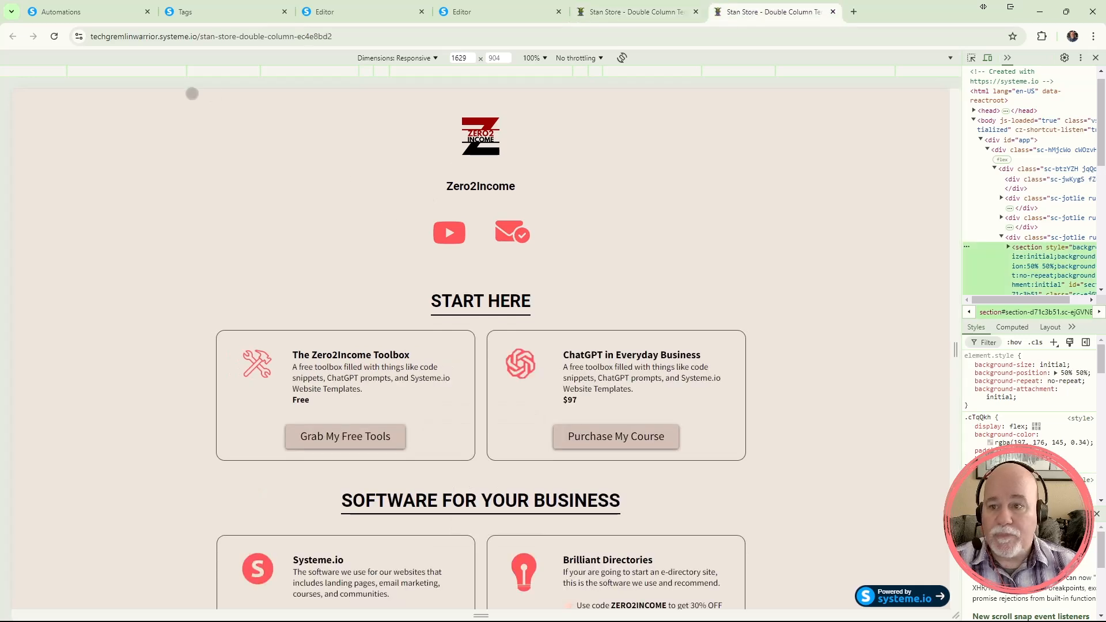
{"action": "left_click", "coordinate": [55, 36]}
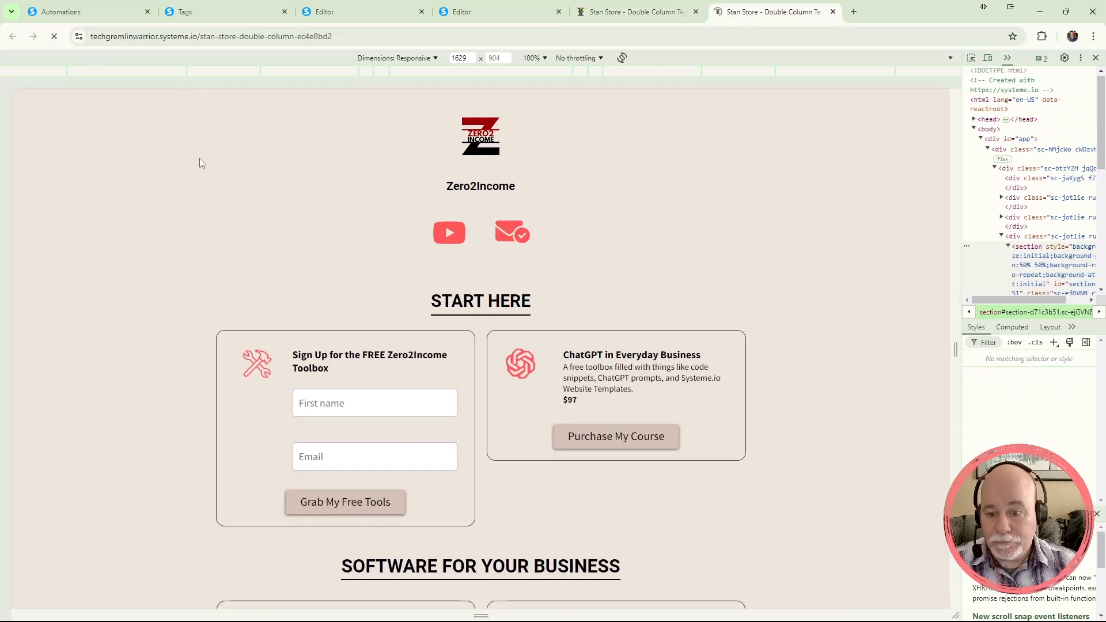
{"action": "left_click", "coordinate": [102, 19]}
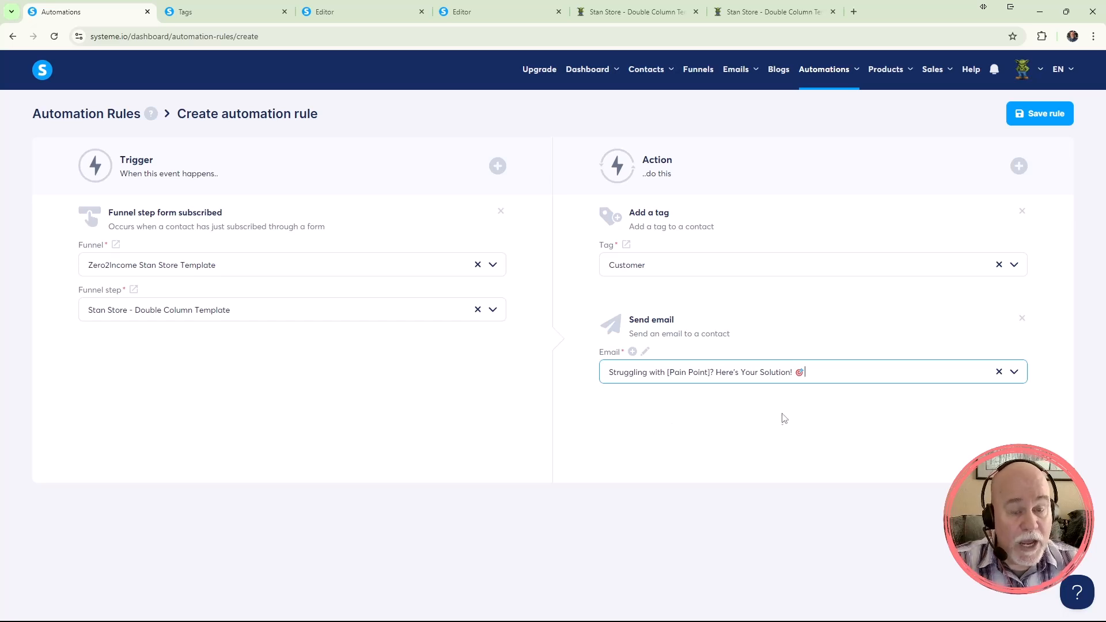
Add a "Send email to a specific email address" action to the rule and begin a new email message for it.
{"action": "left_click", "coordinate": [1019, 167]}
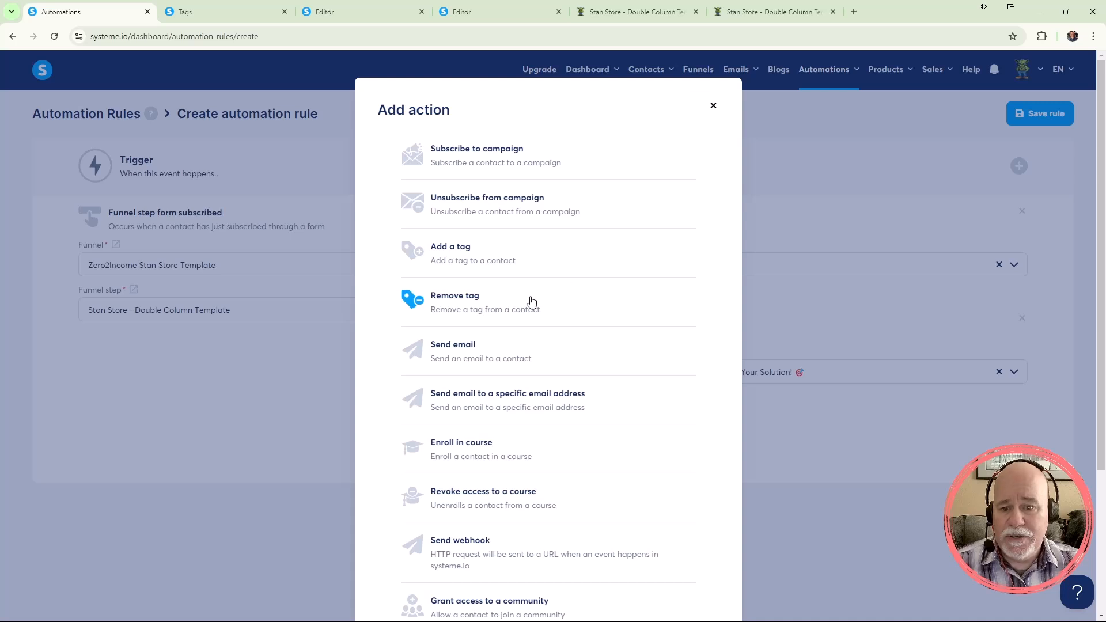
{"action": "left_click", "coordinate": [500, 410]}
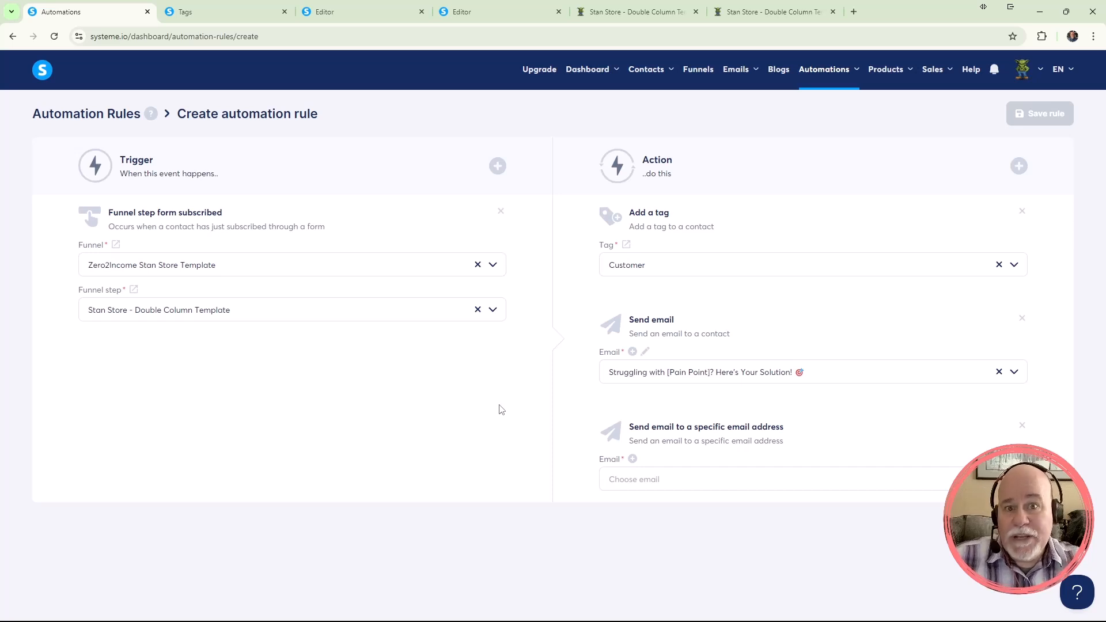
{"action": "left_click", "coordinate": [632, 459]}
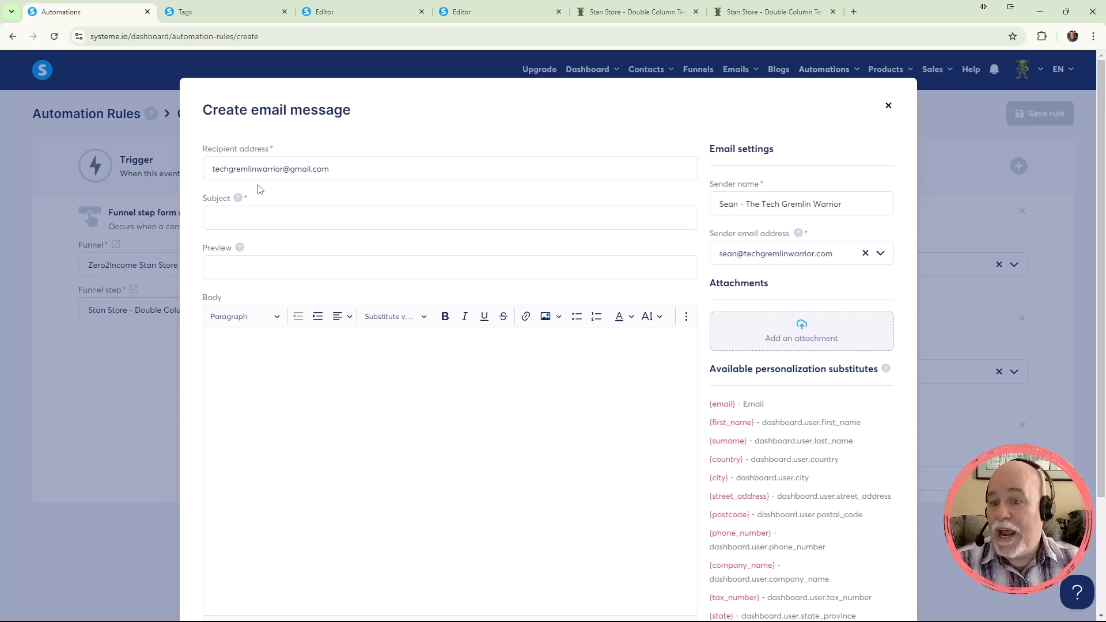
{"action": "left_click_drag", "start_coordinate": [348, 168], "coordinate": [162, 168]}
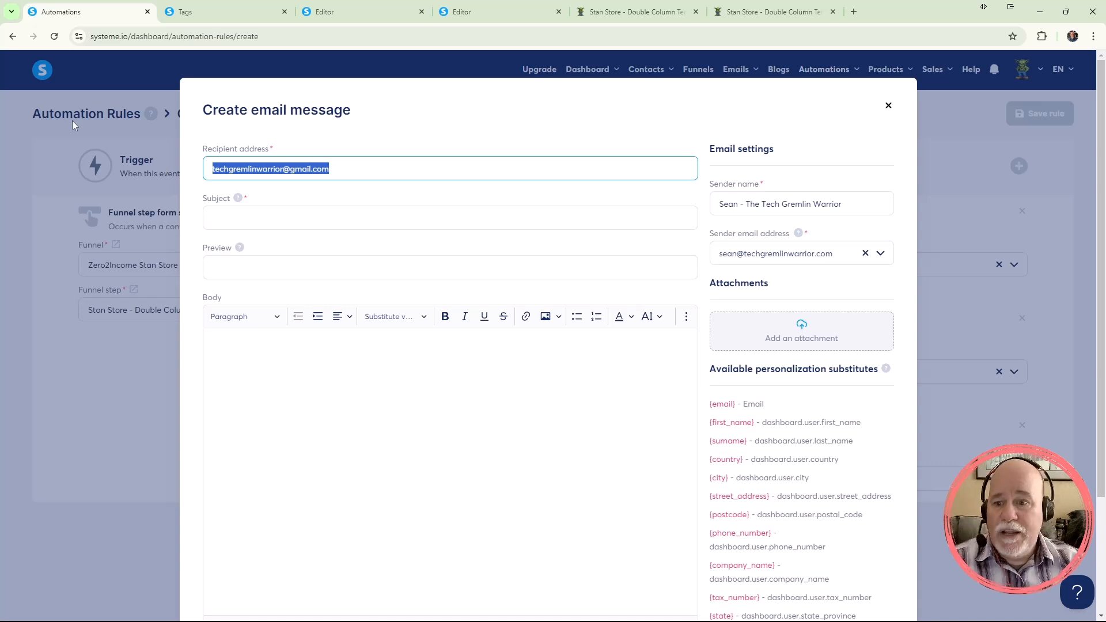
Set the notification email's subject to "You Just Got a Opt-In".
{"action": "left_click", "coordinate": [222, 217]}
{"action": "type", "text": "You Just g"}
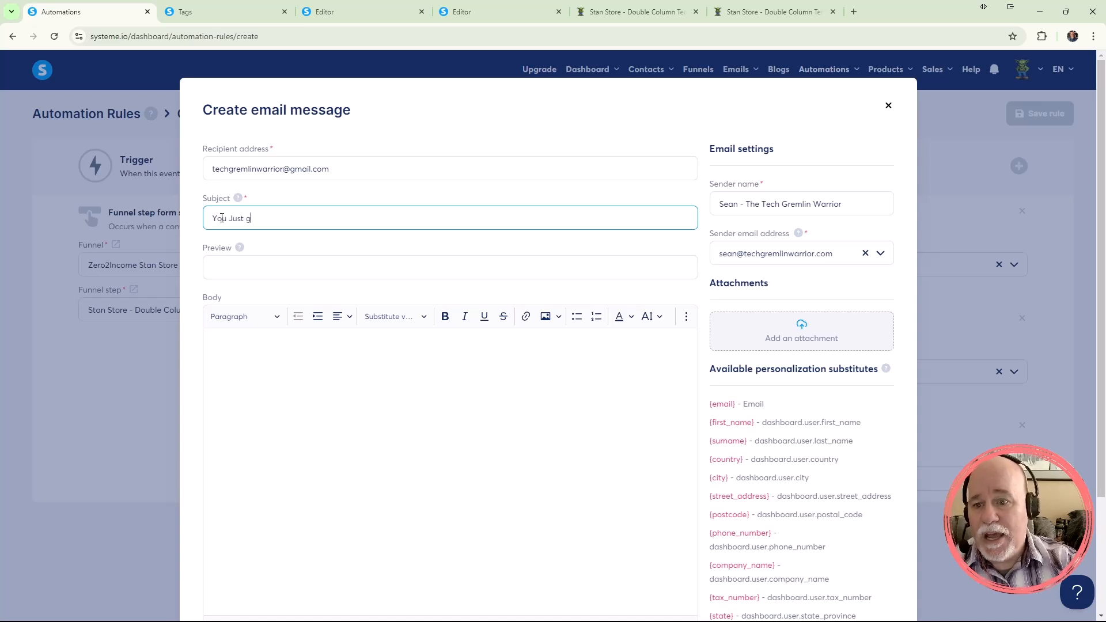
{"action": "key", "text": "BackSpace"}
{"action": "type", "text": "Go"}
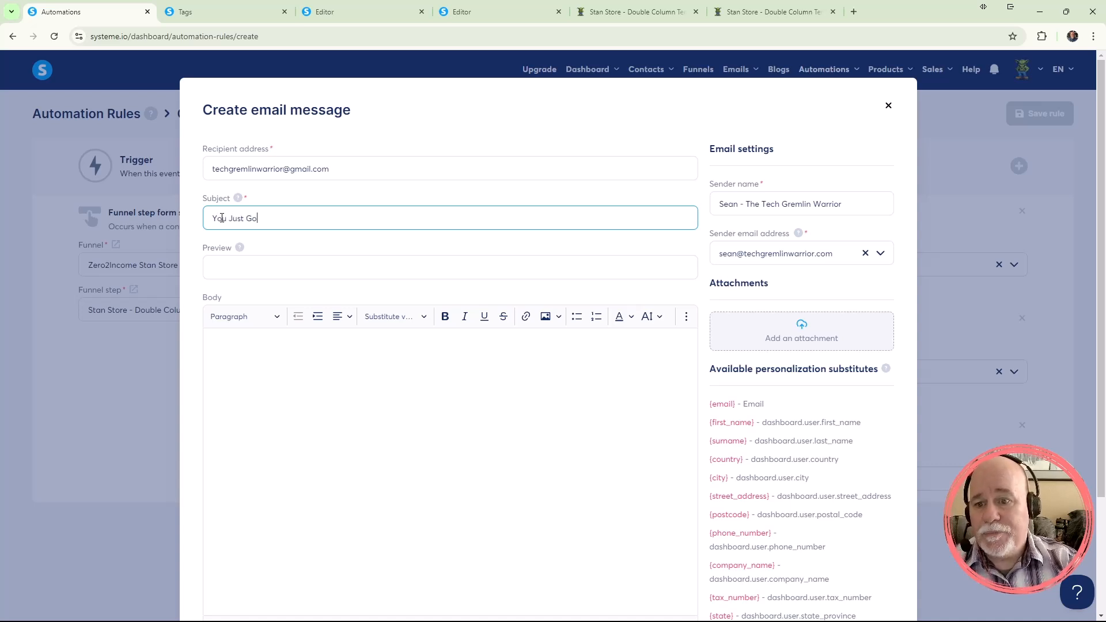
{"action": "type", "text": "t a Form"}
{"action": "key", "text": "BackSpace"}
{"action": "key", "text": "BackSpace"}
{"action": "key", "text": "BackSpace"}
{"action": "key", "text": "BackSpace"}
{"action": "type", "text": "Opt-In"}
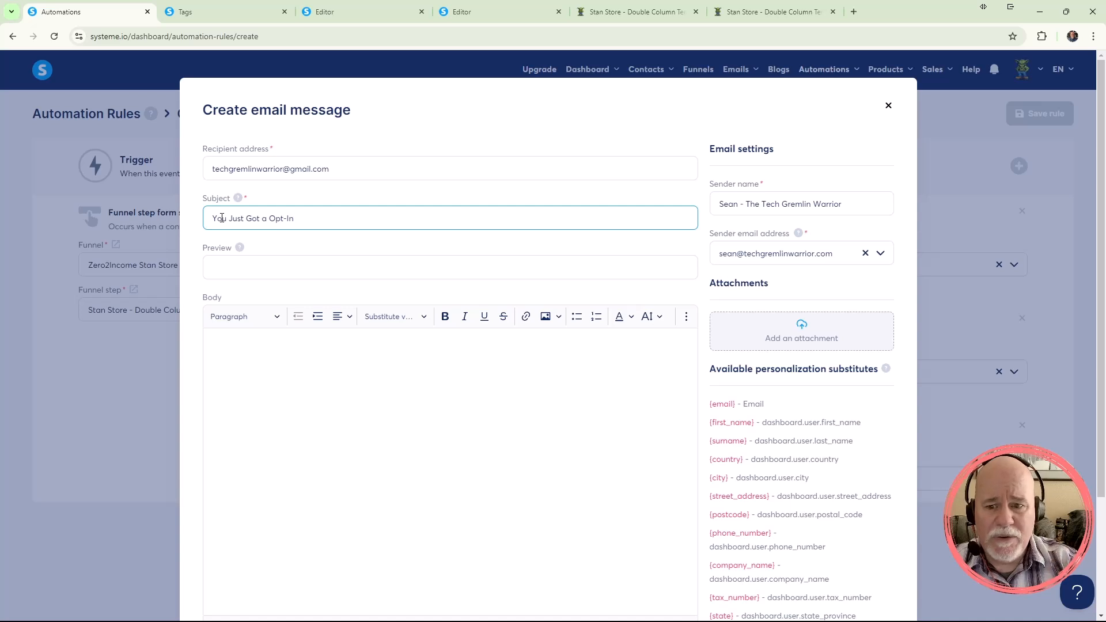
Write the email body as "Hey there Knucklehead," followed by a separate paragraph "You just got a sign up on the Links Page!".
{"action": "key", "text": "Tab"}
{"action": "key", "text": "Tab"}
{"action": "type", "text": "Hey there Kn"}
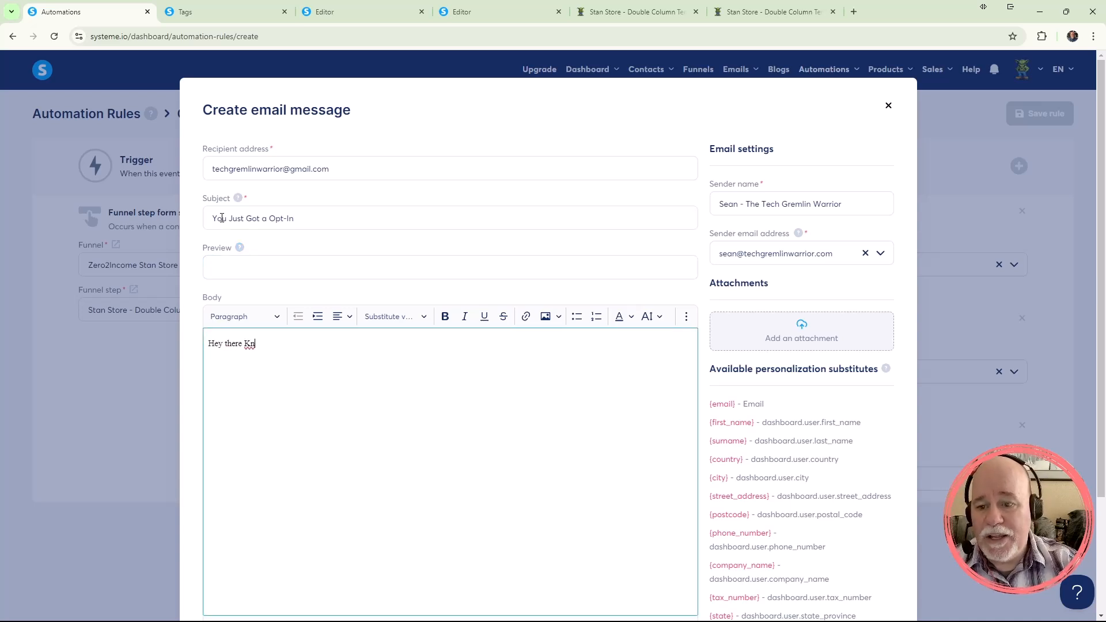
{"action": "type", "text": "ucklehead, "}
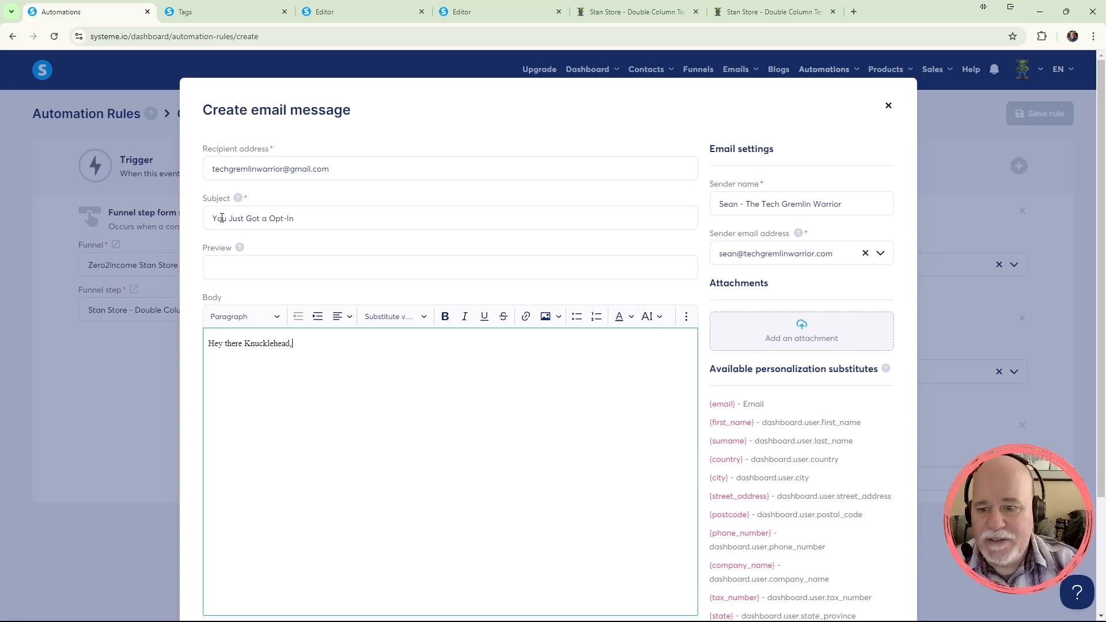
{"action": "type", "text": "You just"}
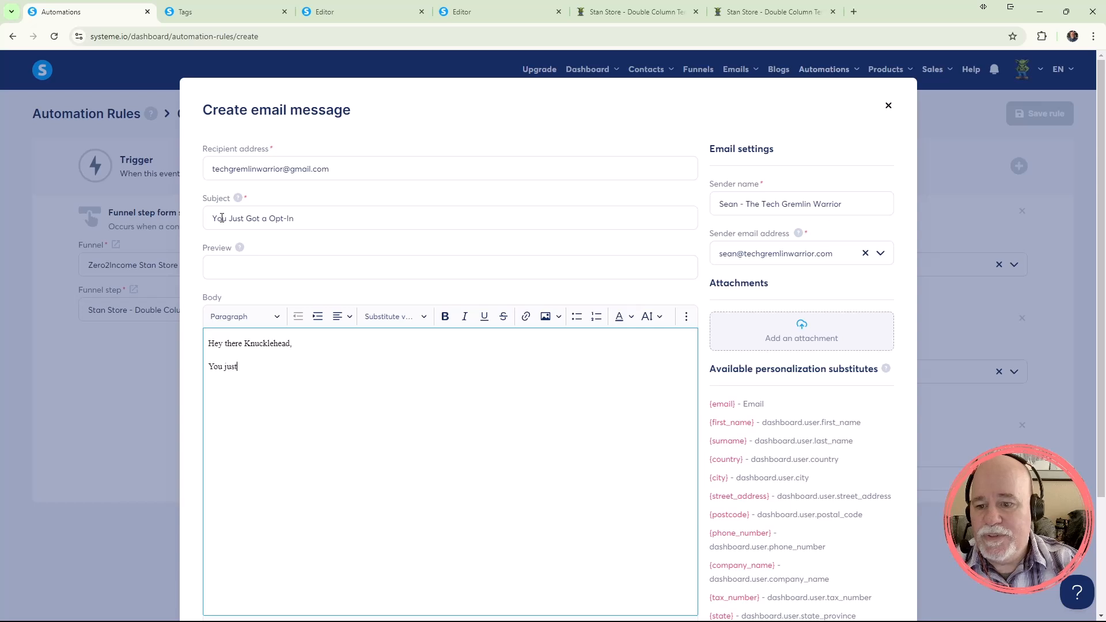
{"action": "type", "text": " got a sign up"}
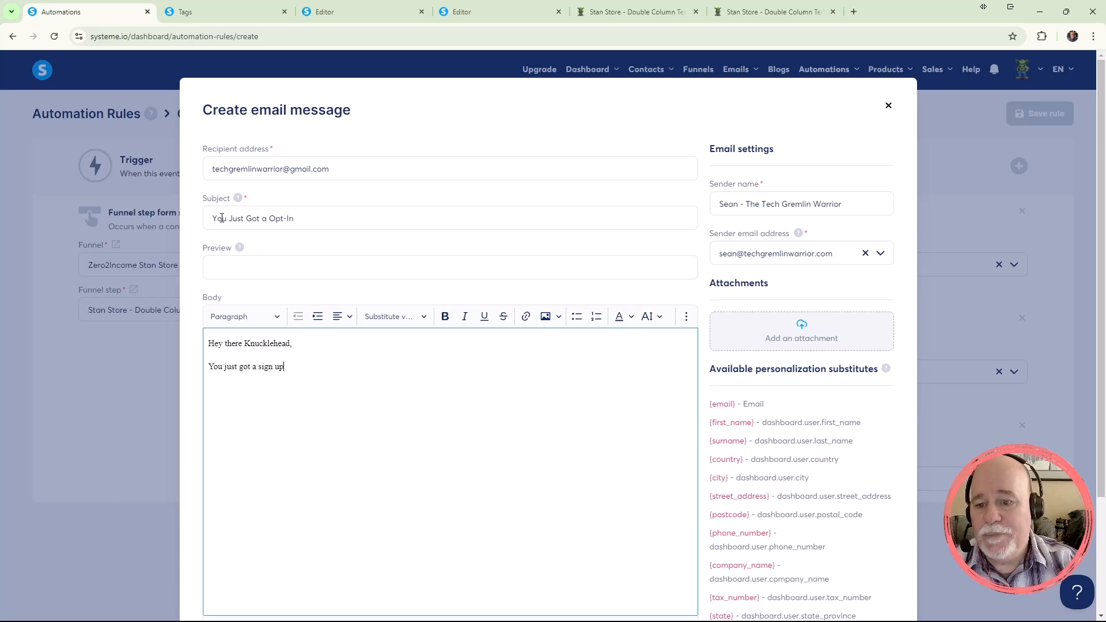
{"action": "type", "text": " on the "}
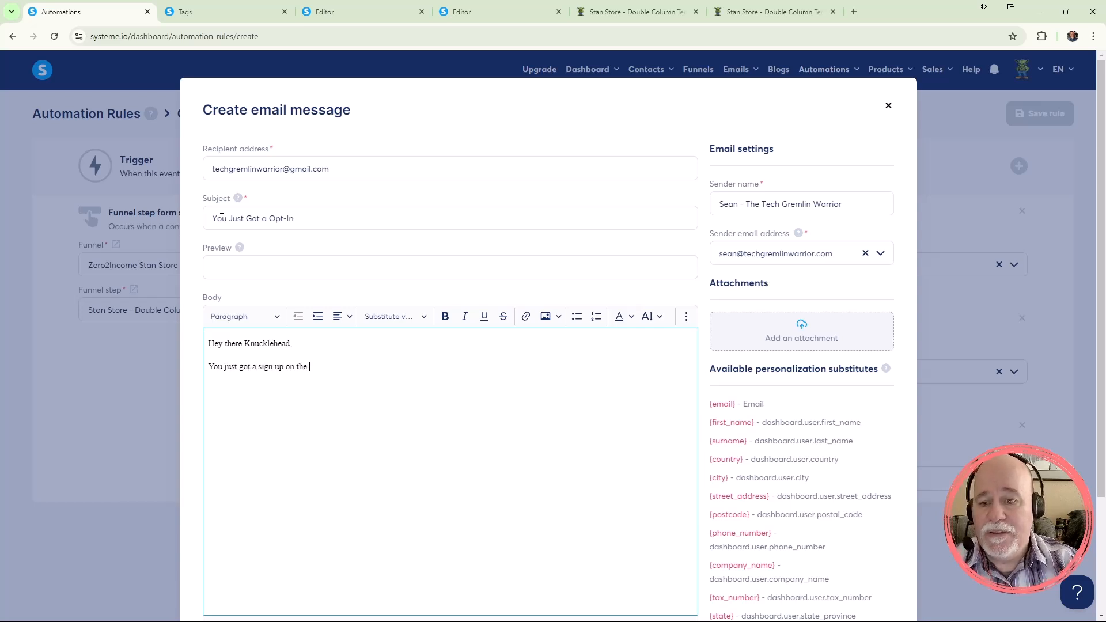
{"action": "type", "text": "Links "}
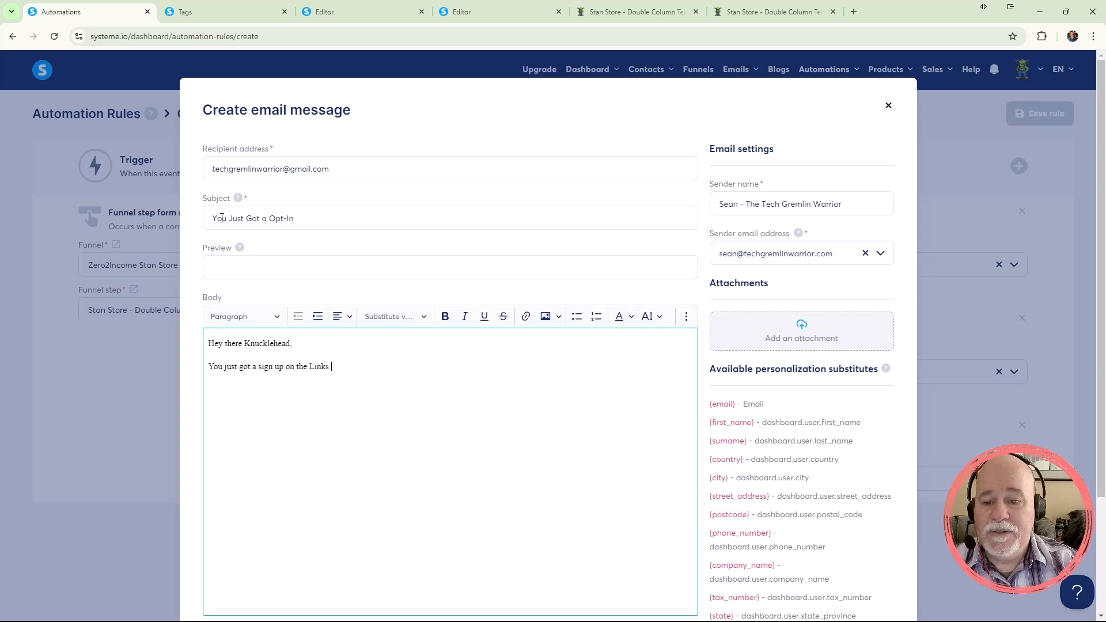
{"action": "type", "text": "Page!"}
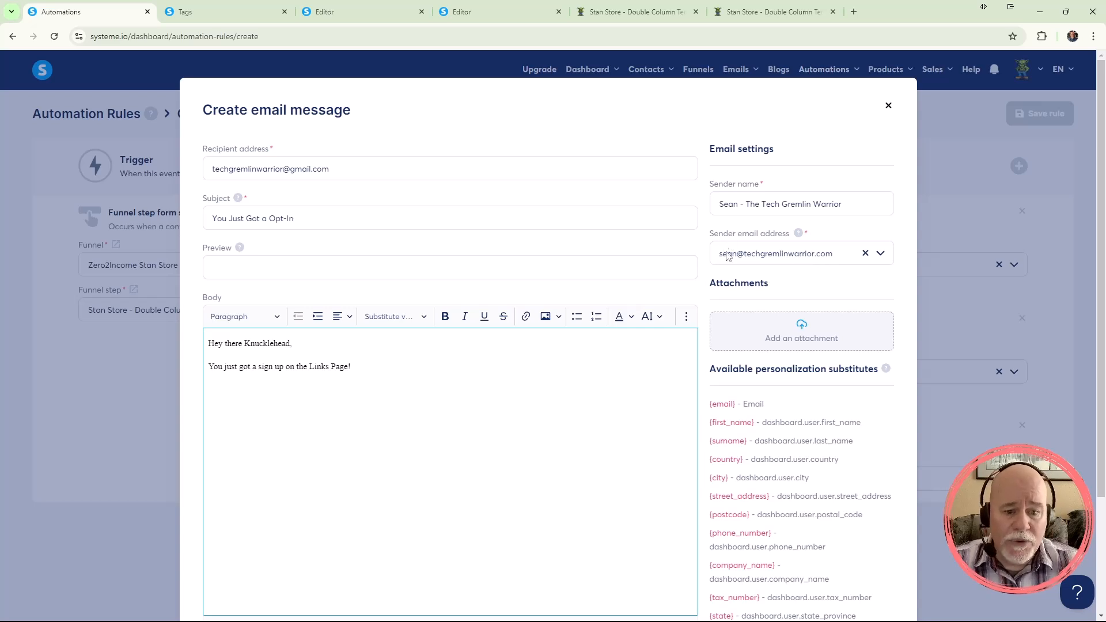
Save the notification email message for the rule's specific-address action.
{"action": "scroll", "coordinate": [745, 510], "scroll_direction": "down", "scroll_amount": 3}
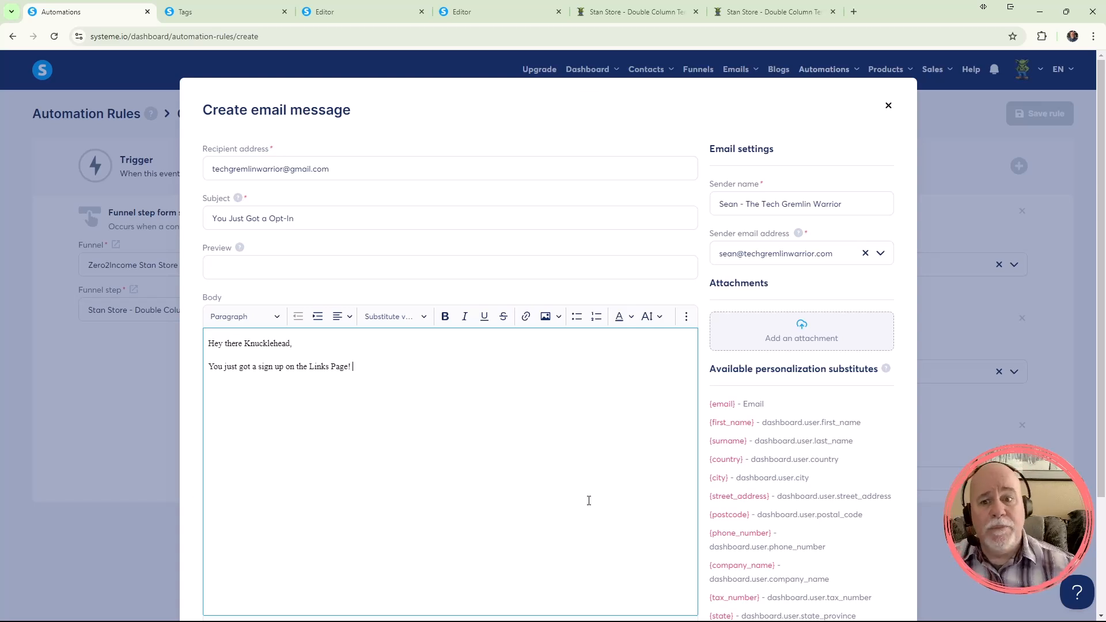
{"action": "scroll", "coordinate": [493, 444], "scroll_direction": "down", "scroll_amount": 3}
{"action": "left_click", "coordinate": [561, 570]}
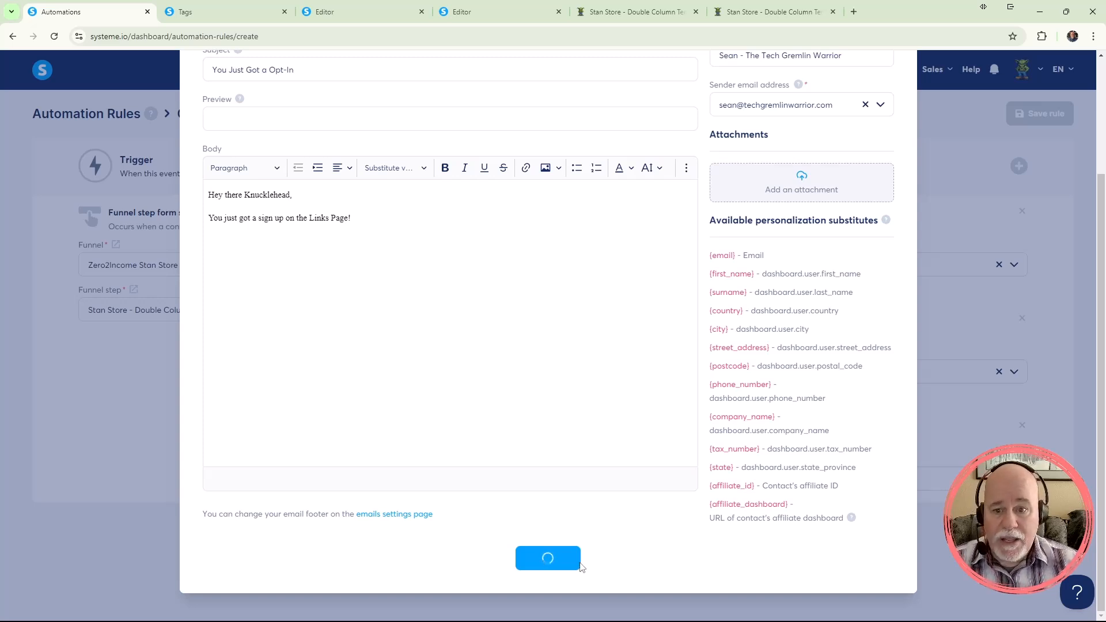
{"action": "scroll", "coordinate": [568, 525], "scroll_direction": "up", "scroll_amount": 2}
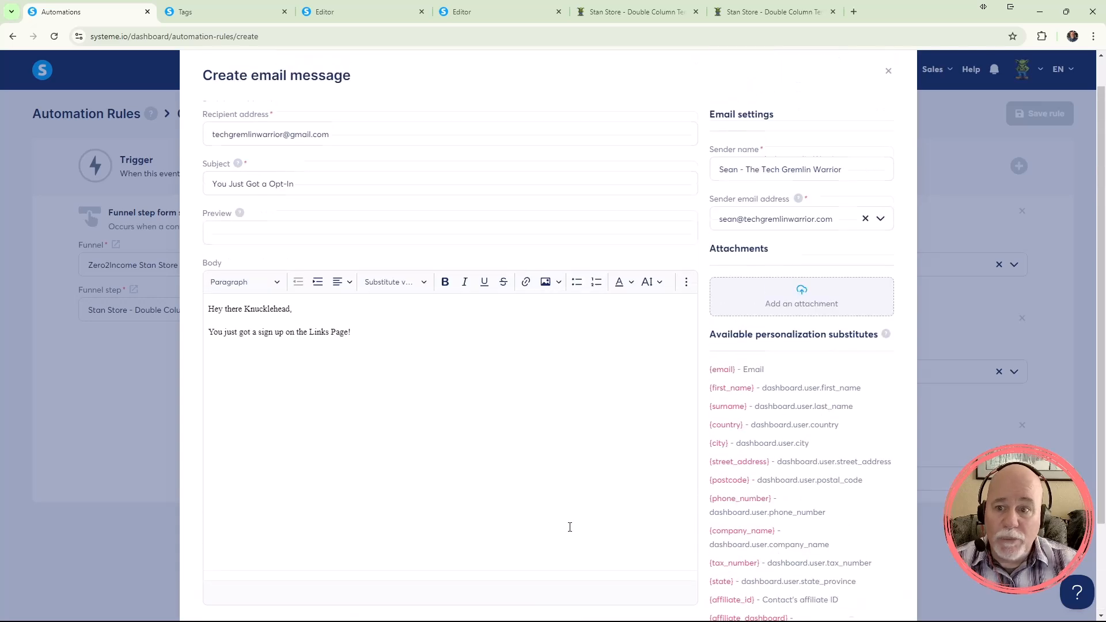
{"action": "scroll", "coordinate": [575, 488], "scroll_direction": "down", "scroll_amount": 2}
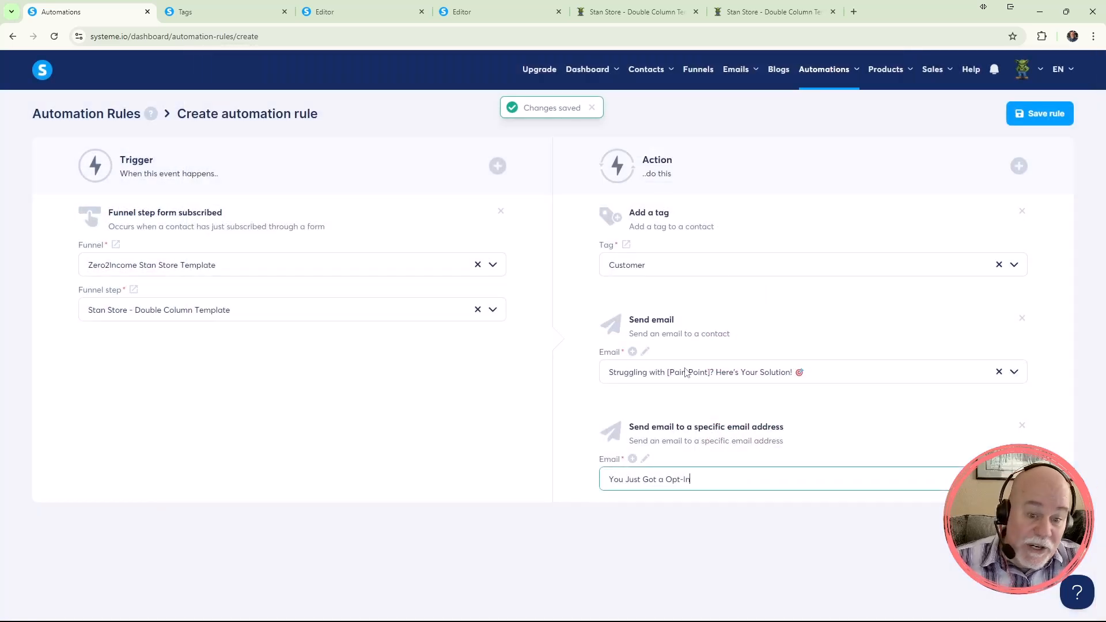
Review the full list of actions available for the rule, then close it without adding one.
{"action": "left_click", "coordinate": [1018, 165]}
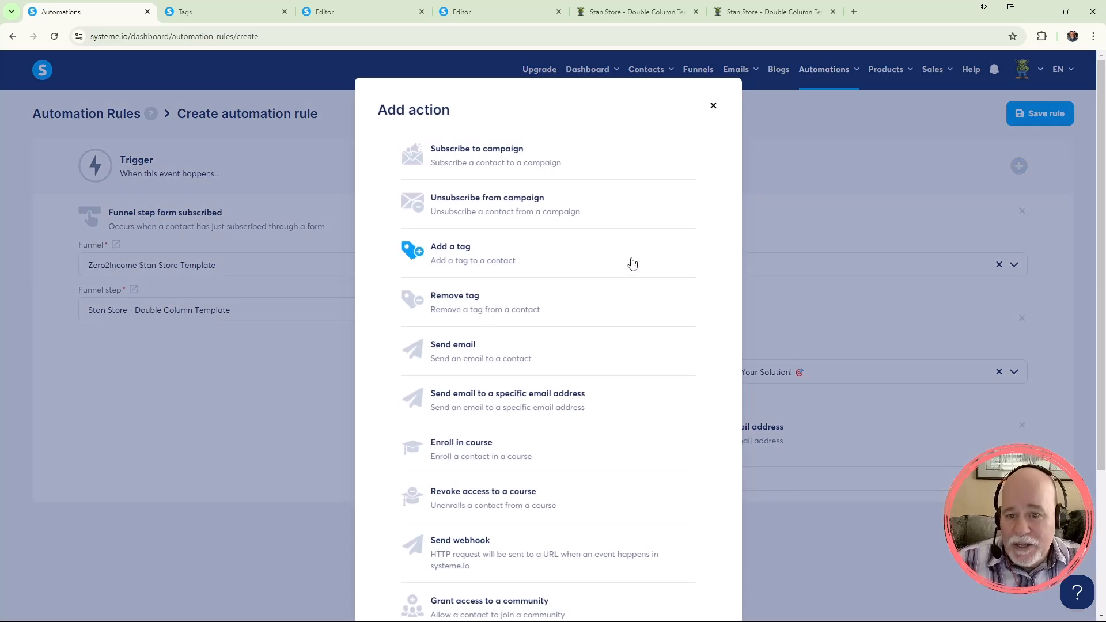
{"action": "scroll", "coordinate": [636, 271], "scroll_direction": "down", "scroll_amount": 2}
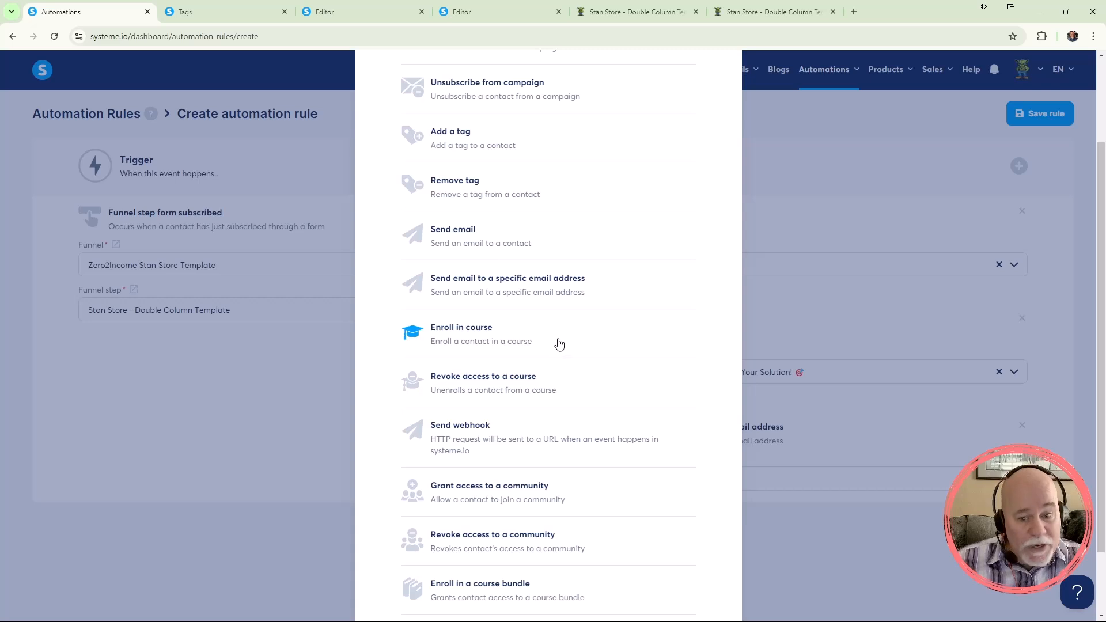
{"action": "scroll", "coordinate": [559, 343], "scroll_direction": "down", "scroll_amount": 1}
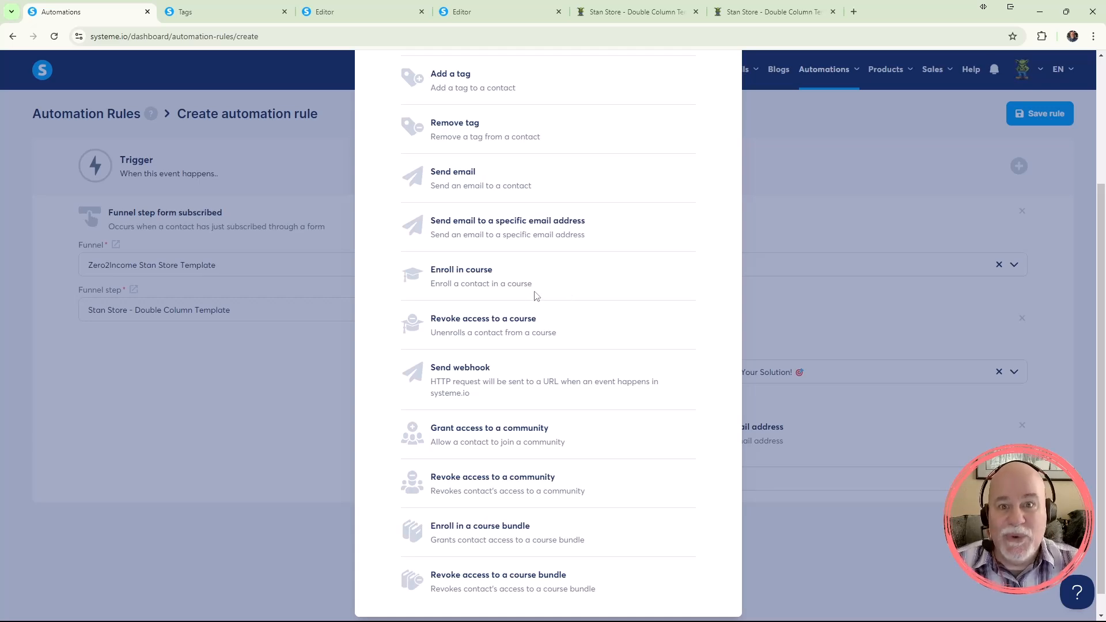
{"action": "scroll", "coordinate": [536, 295], "scroll_direction": "down", "scroll_amount": 1}
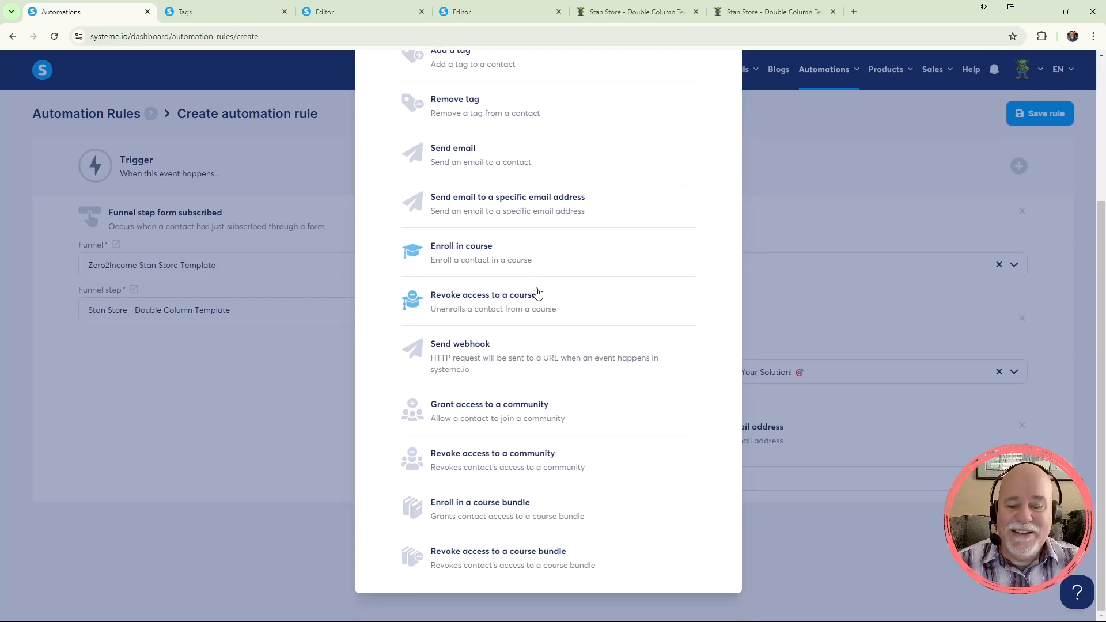
{"action": "scroll", "coordinate": [536, 293], "scroll_direction": "up", "scroll_amount": 3}
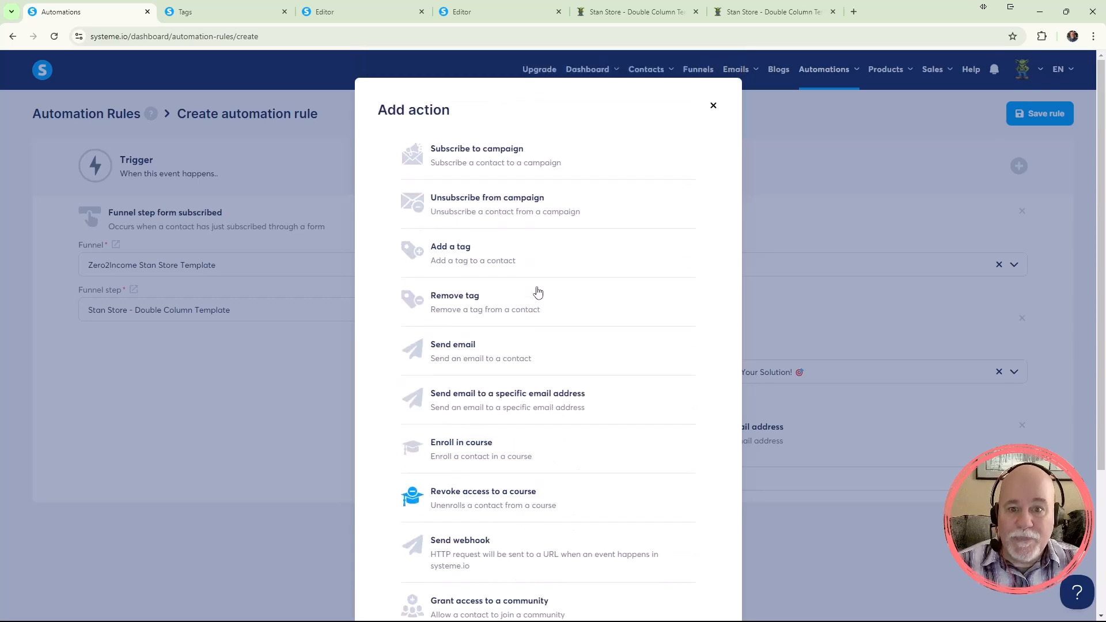
{"action": "scroll", "coordinate": [501, 383], "scroll_direction": "down", "scroll_amount": 3}
{"action": "scroll", "coordinate": [501, 382], "scroll_direction": "up", "scroll_amount": 3}
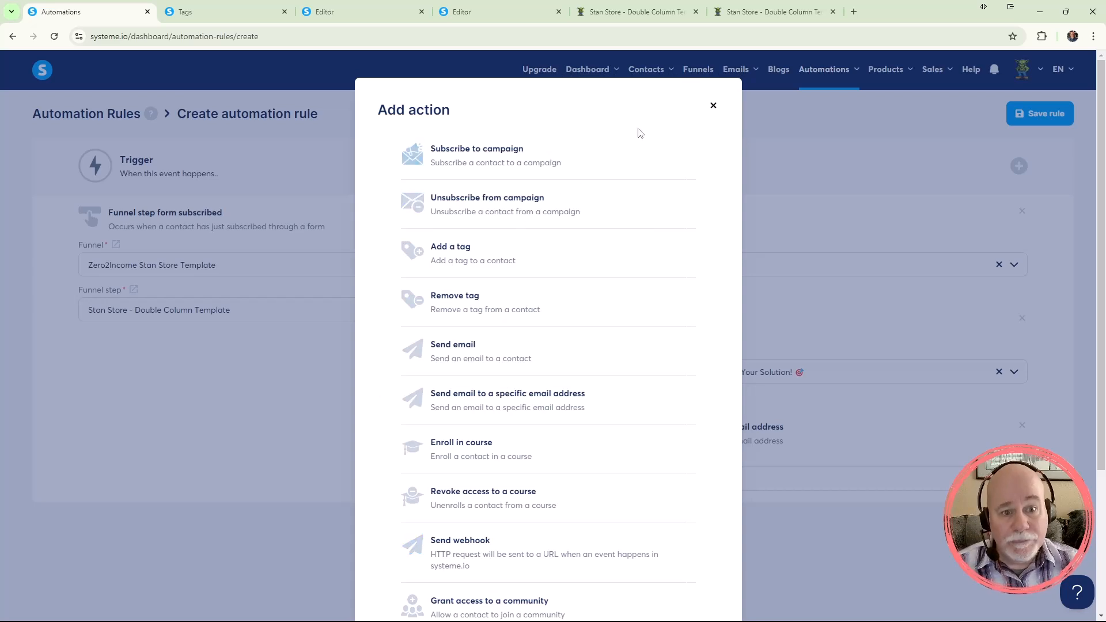
{"action": "left_click", "coordinate": [712, 106]}
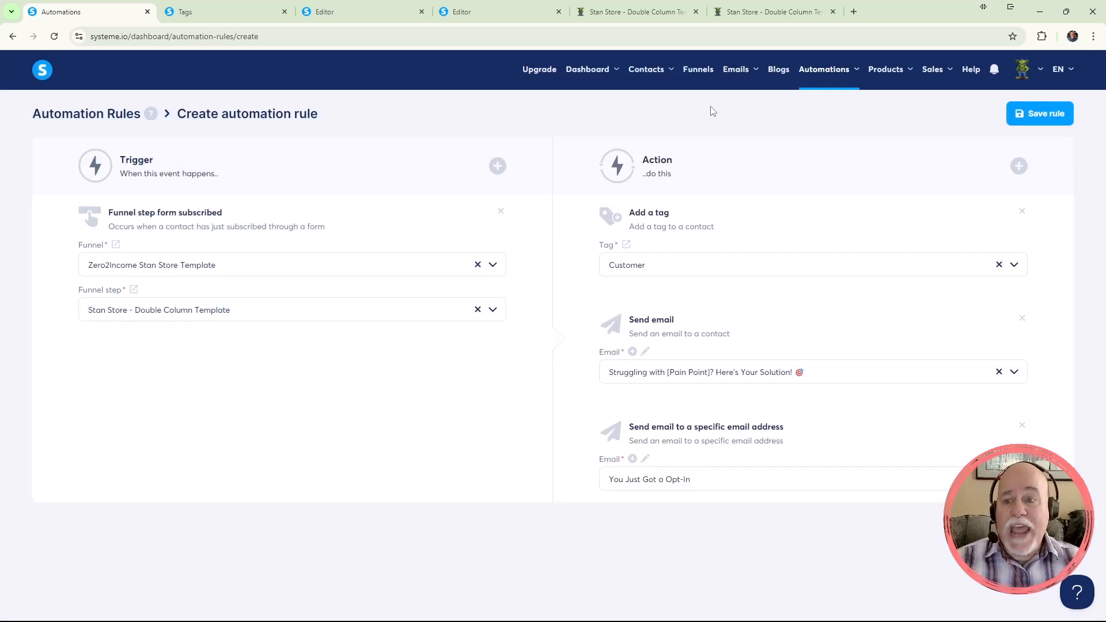
Save the completed automation rule.
{"action": "left_click", "coordinate": [1032, 118]}
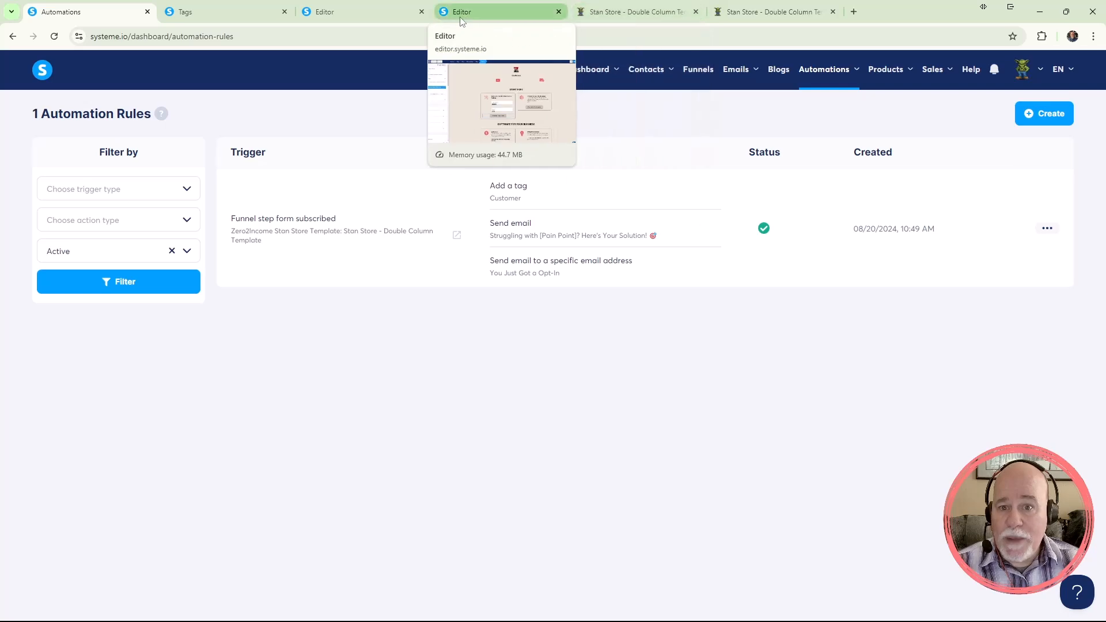
Save the How To Use This Template page with the email templates and exit its editor to the funnel steps.
{"action": "left_click", "coordinate": [360, 17]}
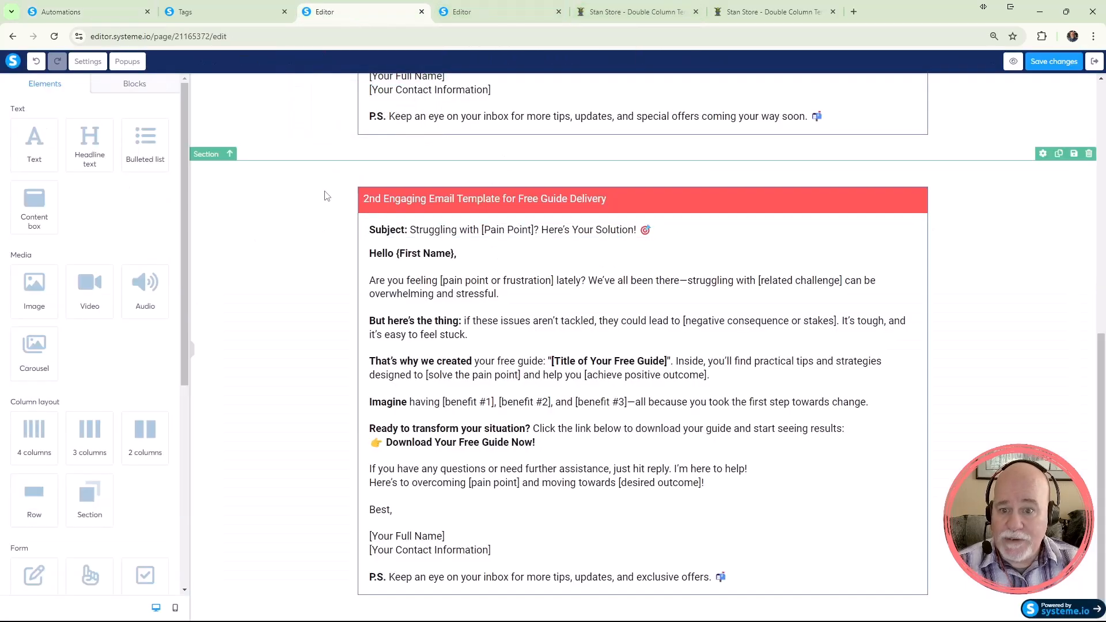
{"action": "scroll", "coordinate": [326, 196], "scroll_direction": "up", "scroll_amount": 10}
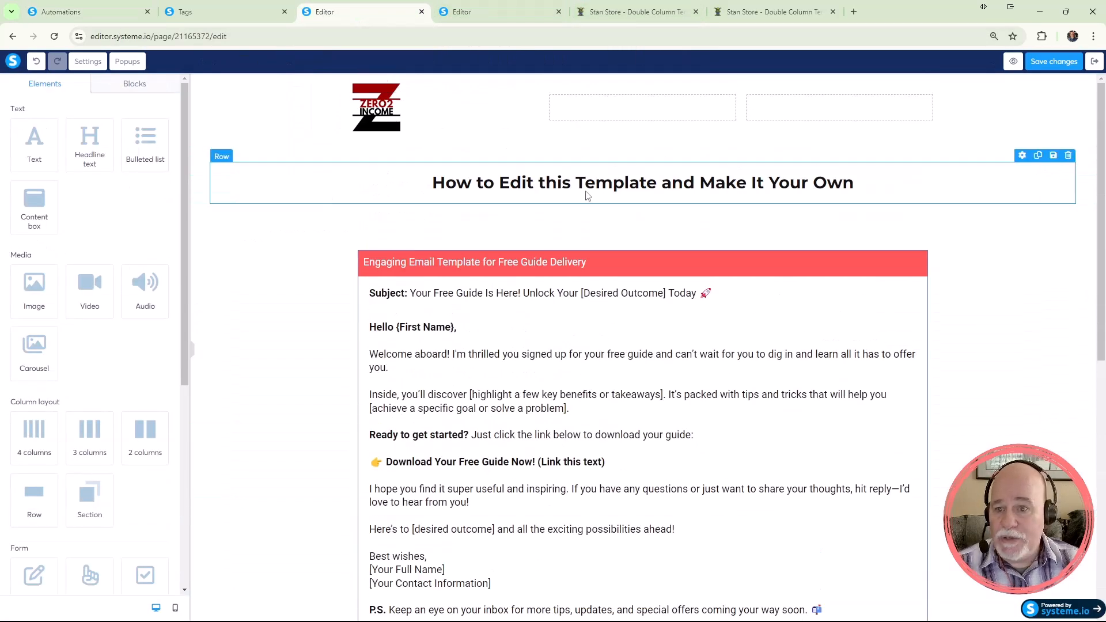
{"action": "left_click", "coordinate": [1058, 62]}
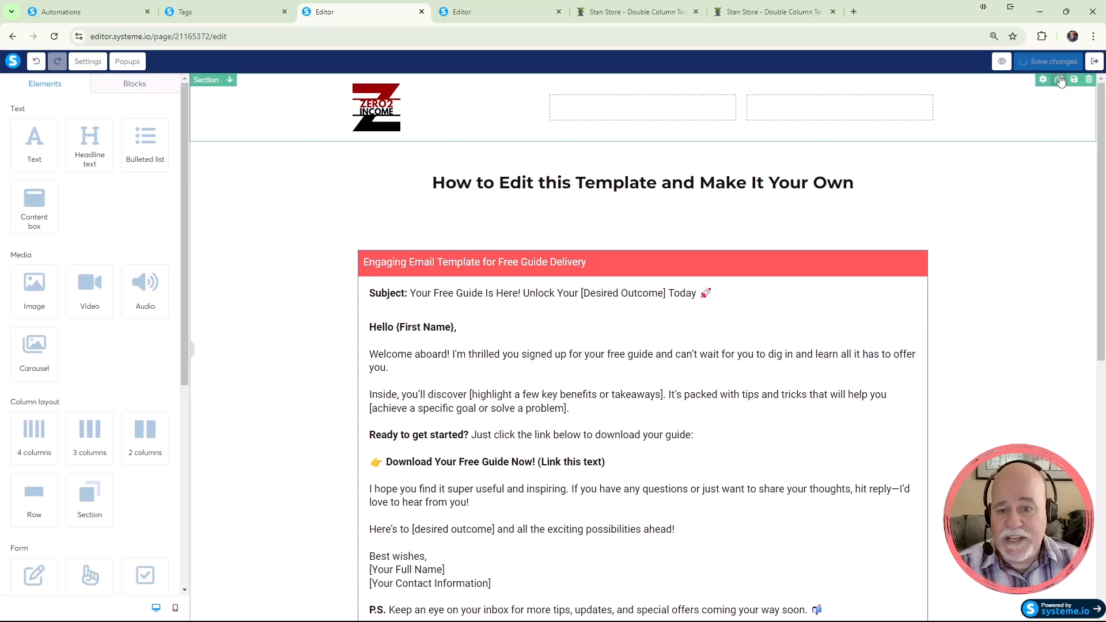
{"action": "left_click", "coordinate": [1093, 62]}
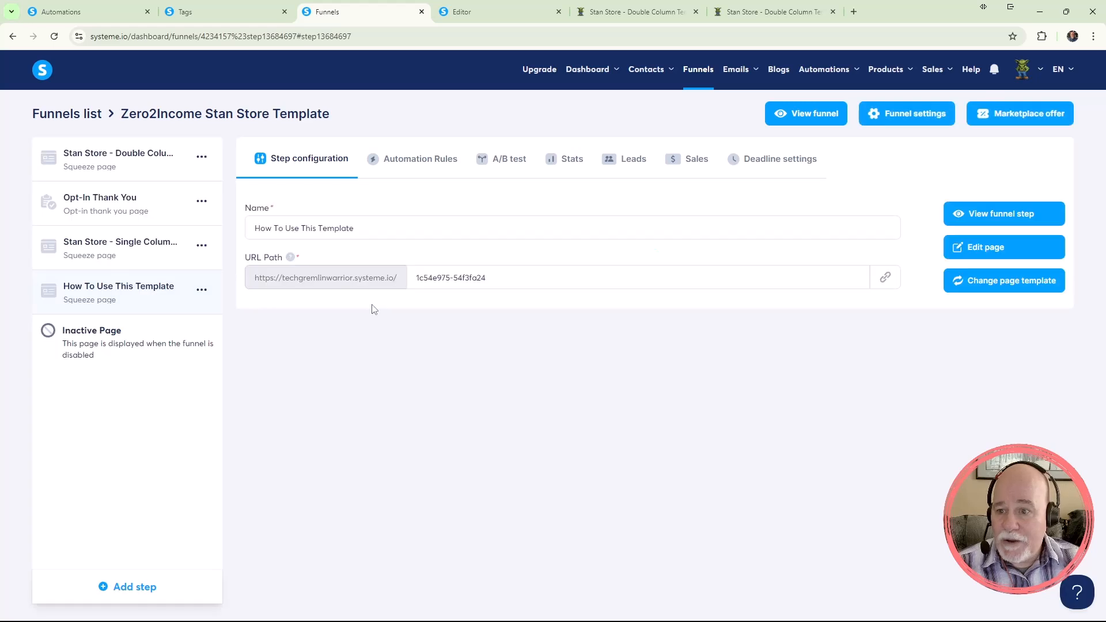
Open the funnel's Opt-In Thank You page for editing.
{"action": "left_click", "coordinate": [152, 168]}
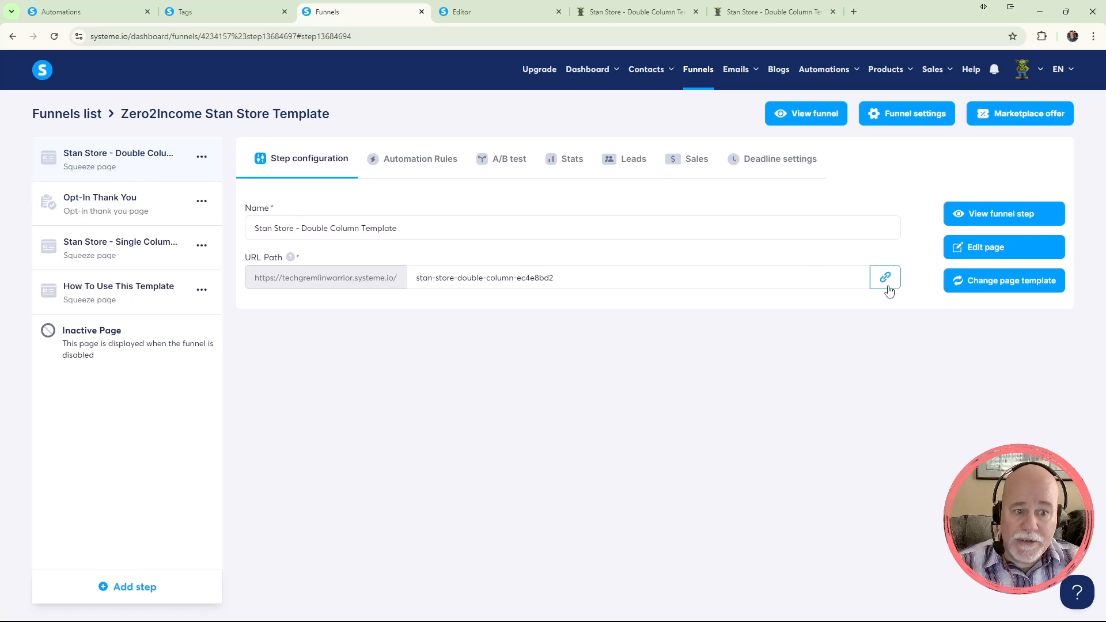
{"action": "left_click", "coordinate": [89, 208]}
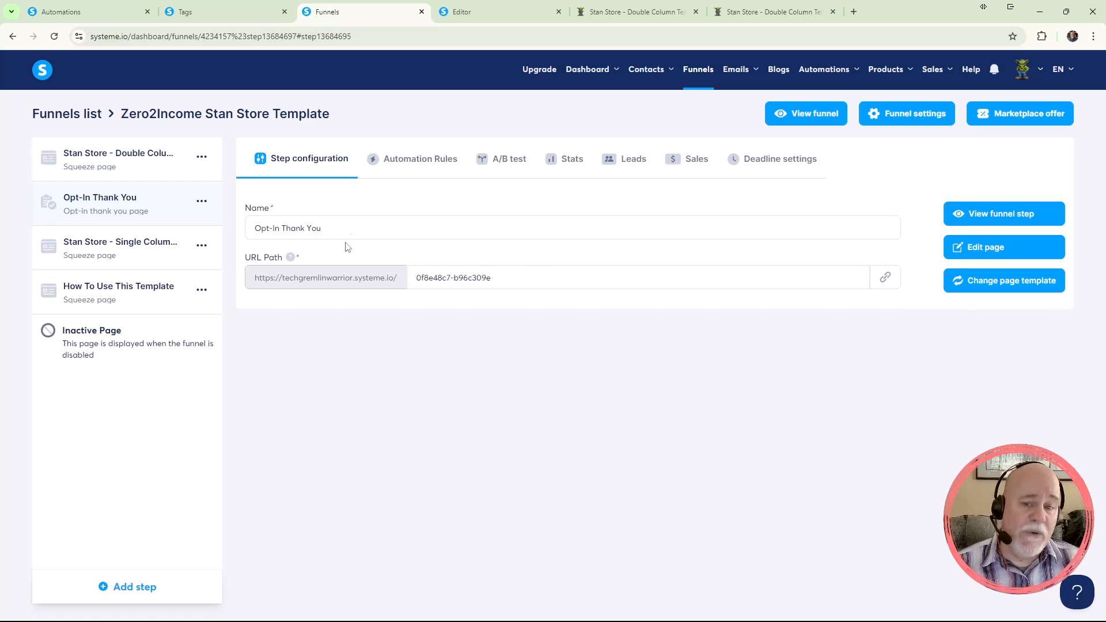
{"action": "left_click", "coordinate": [998, 253]}
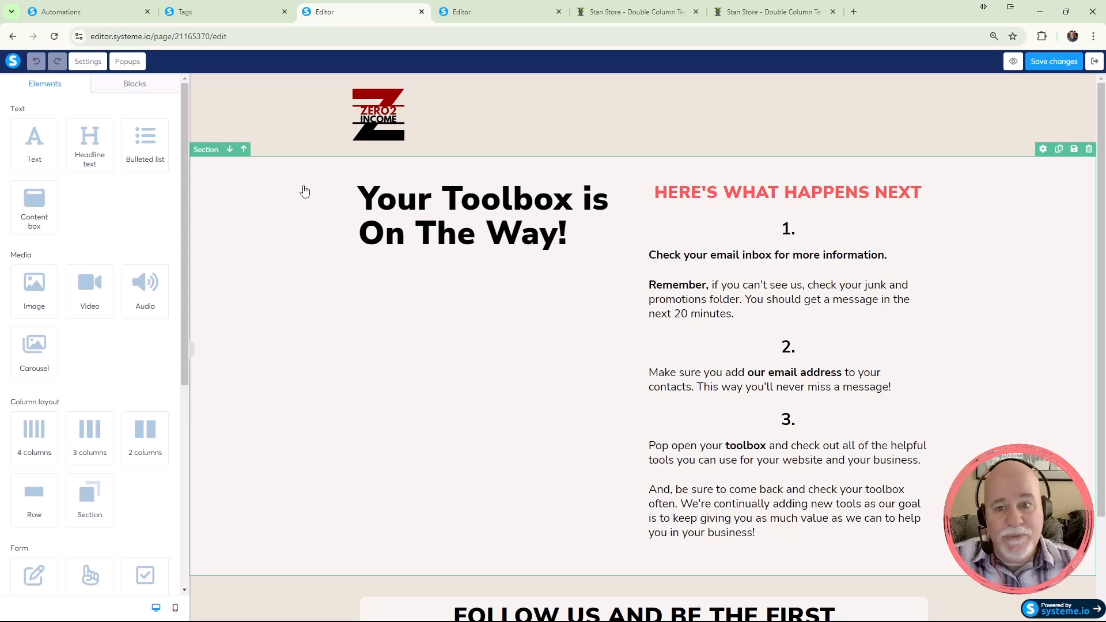
Examine the thank-you page's logo image settings, its what-happens-next instructions and the follow-us section.
{"action": "left_click", "coordinate": [378, 136]}
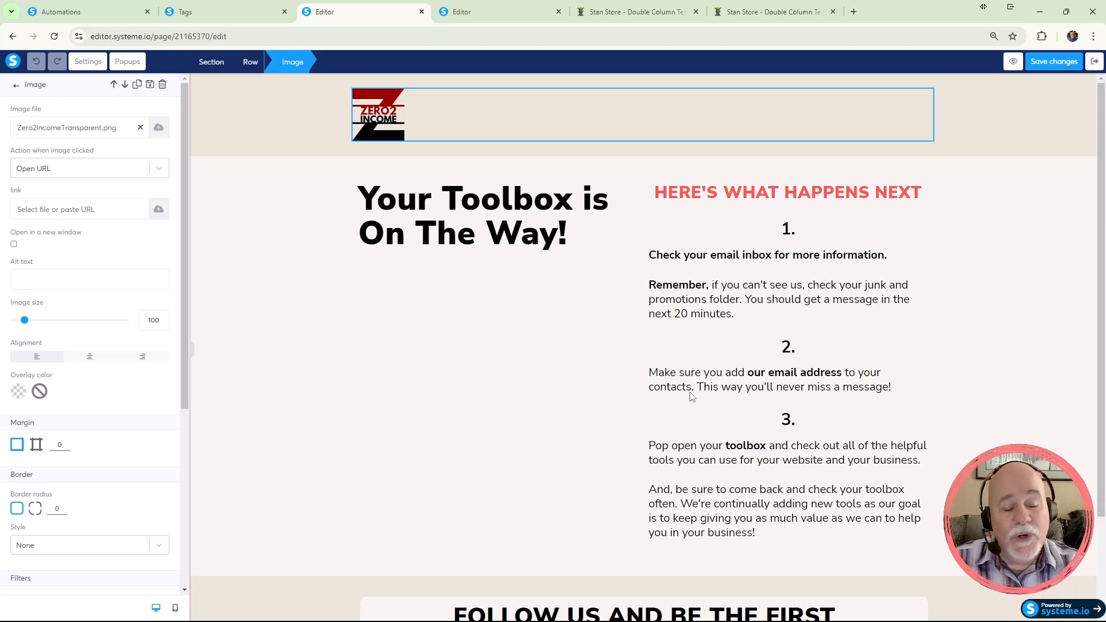
{"action": "left_click", "coordinate": [664, 419]}
{"action": "scroll", "coordinate": [664, 426], "scroll_direction": "down", "scroll_amount": 2}
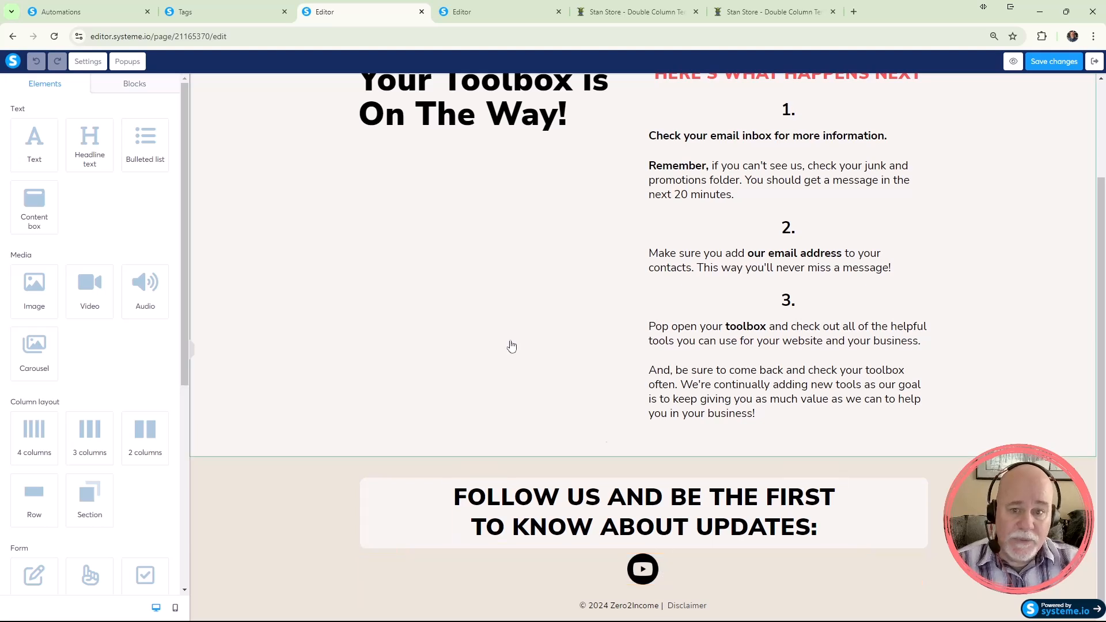
Save the Opt-In Thank You page and exit its editor to the funnel steps.
{"action": "scroll", "coordinate": [368, 248], "scroll_direction": "up", "scroll_amount": 2}
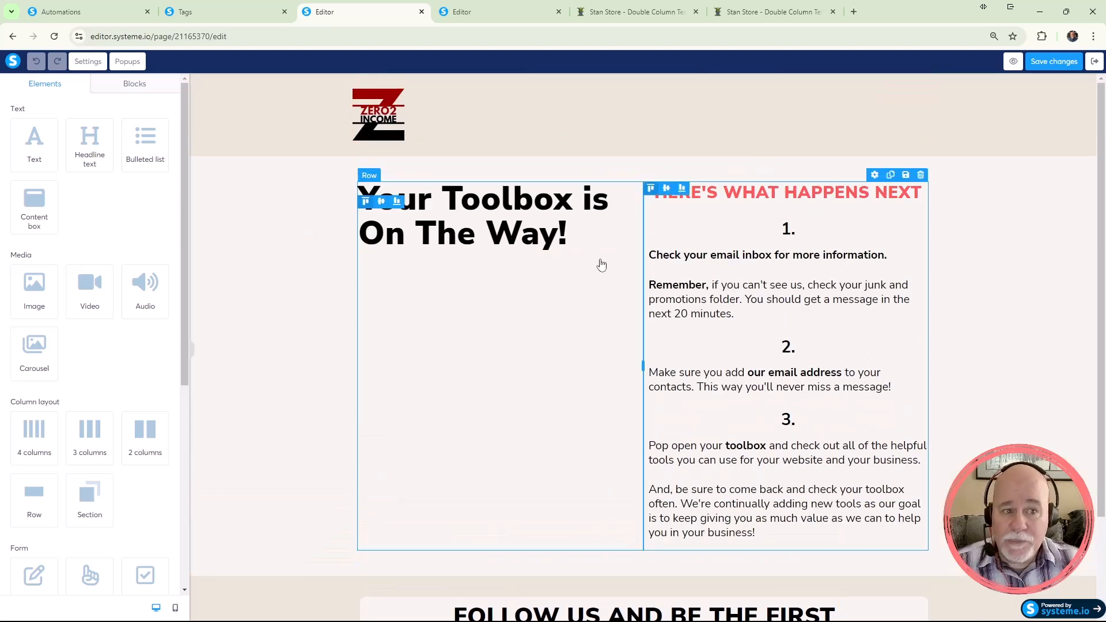
{"action": "left_click", "coordinate": [1045, 63]}
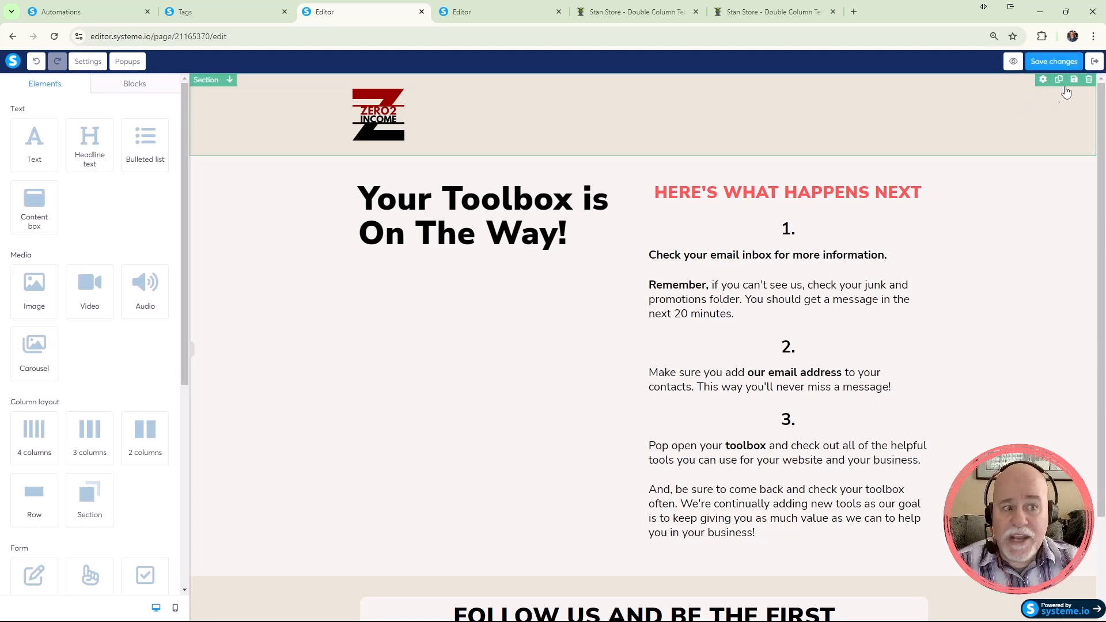
{"action": "left_click", "coordinate": [1094, 63]}
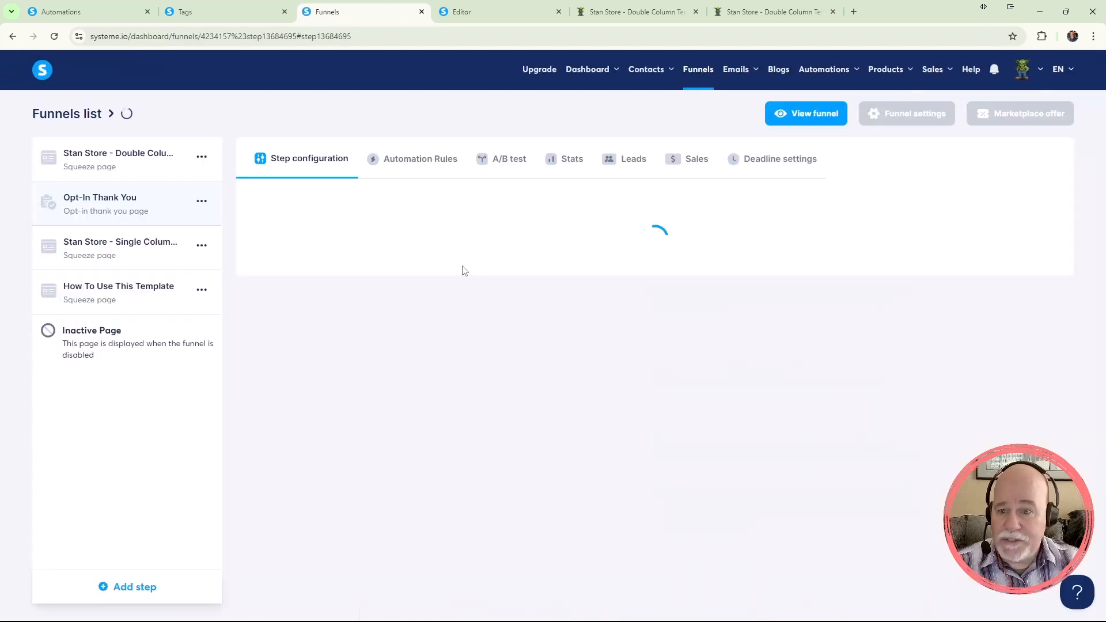
Copy the URL of the Stan Store - Double Column Template step and open the live page in a new browser tab.
{"action": "left_click", "coordinate": [126, 161]}
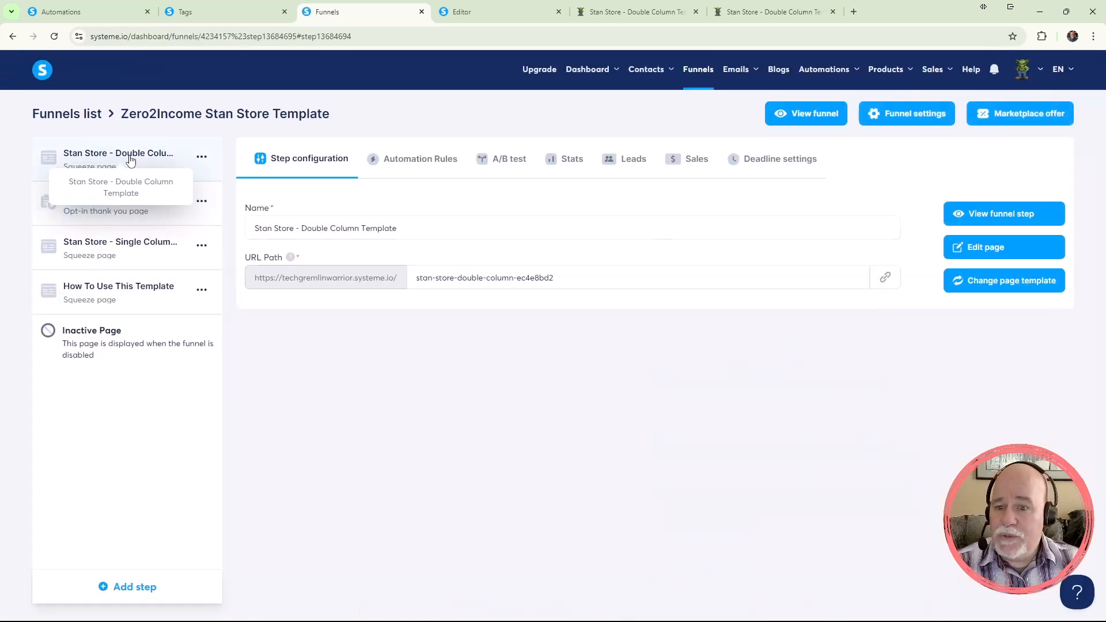
{"action": "left_click", "coordinate": [885, 278]}
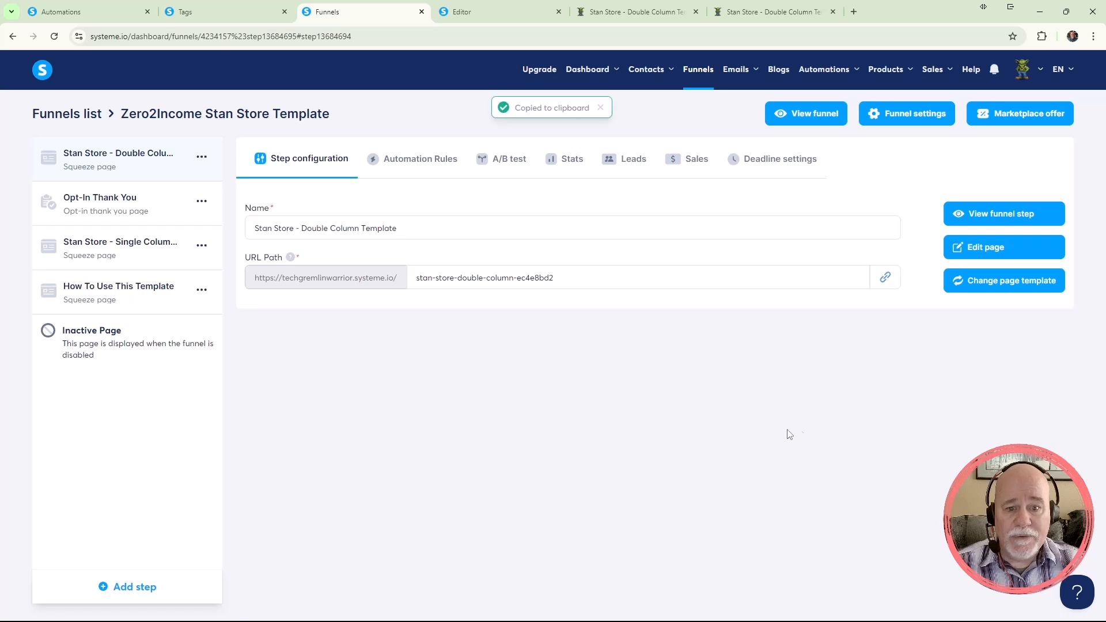
{"action": "left_click", "coordinate": [853, 11]}
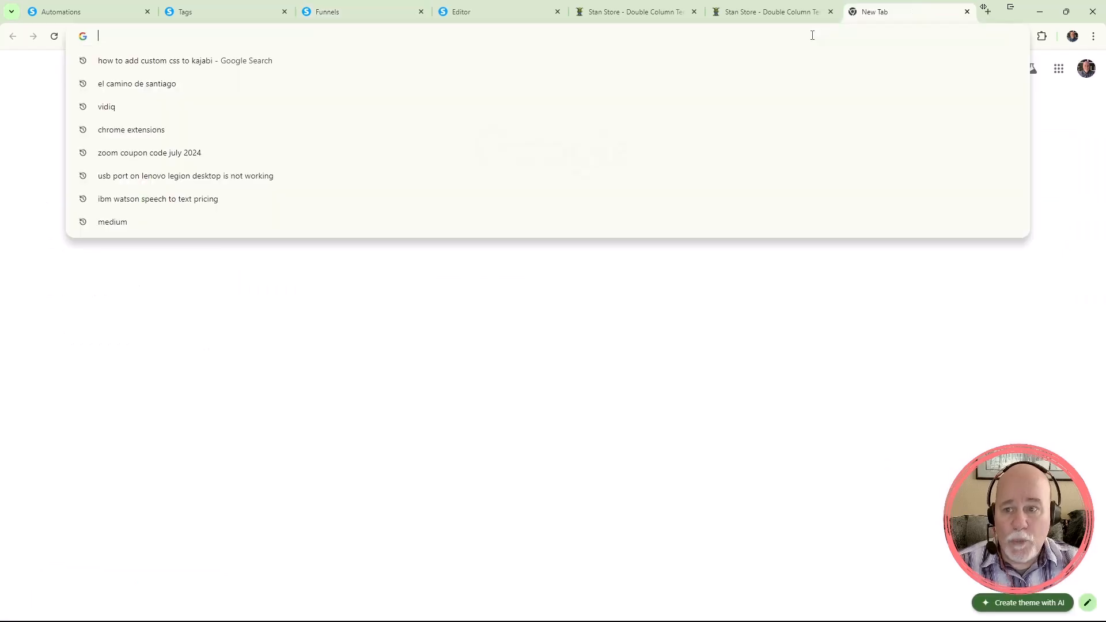
{"action": "key", "text": "ctrl+v"}
{"action": "key", "text": "Return"}
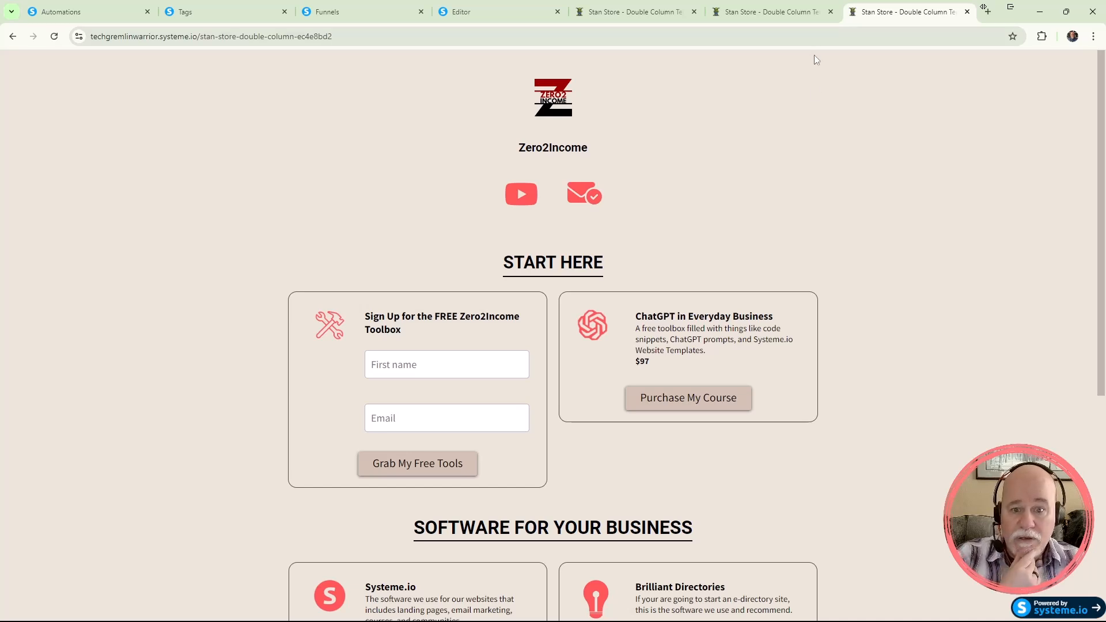
Fill in the free toolbox sign-up form with the test subscriber's first name and e-mail address, and submit it.
{"action": "left_click", "coordinate": [494, 361]}
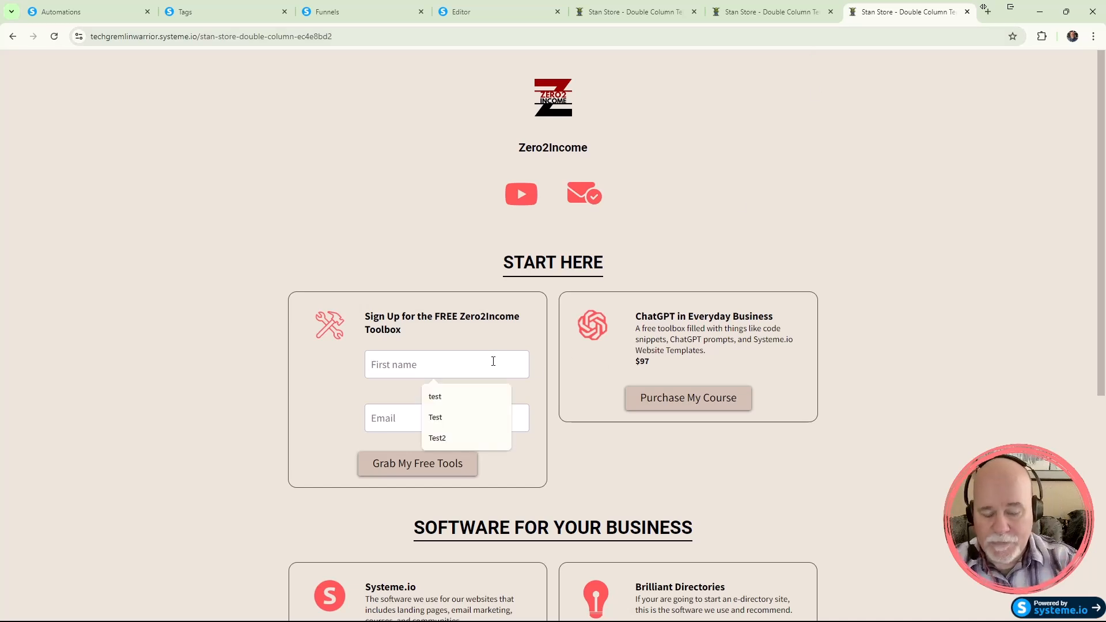
{"action": "left_click", "coordinate": [498, 397]}
{"action": "left_click", "coordinate": [498, 396]}
{"action": "left_click", "coordinate": [498, 397]}
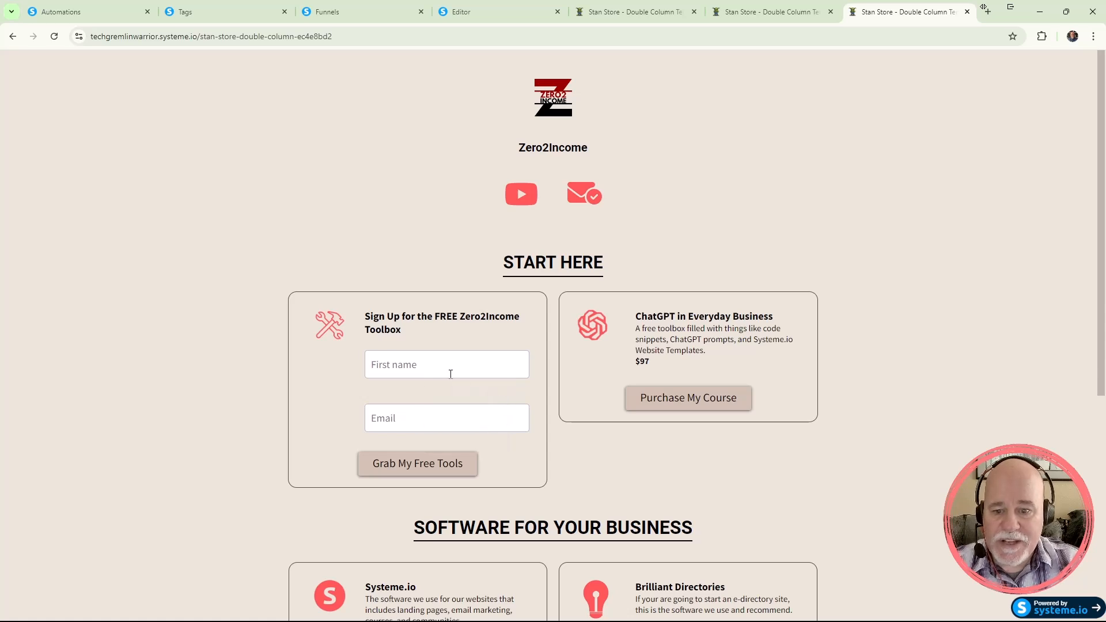
{"action": "type", "text": "Egbert"}
{"action": "key", "text": "Tab"}
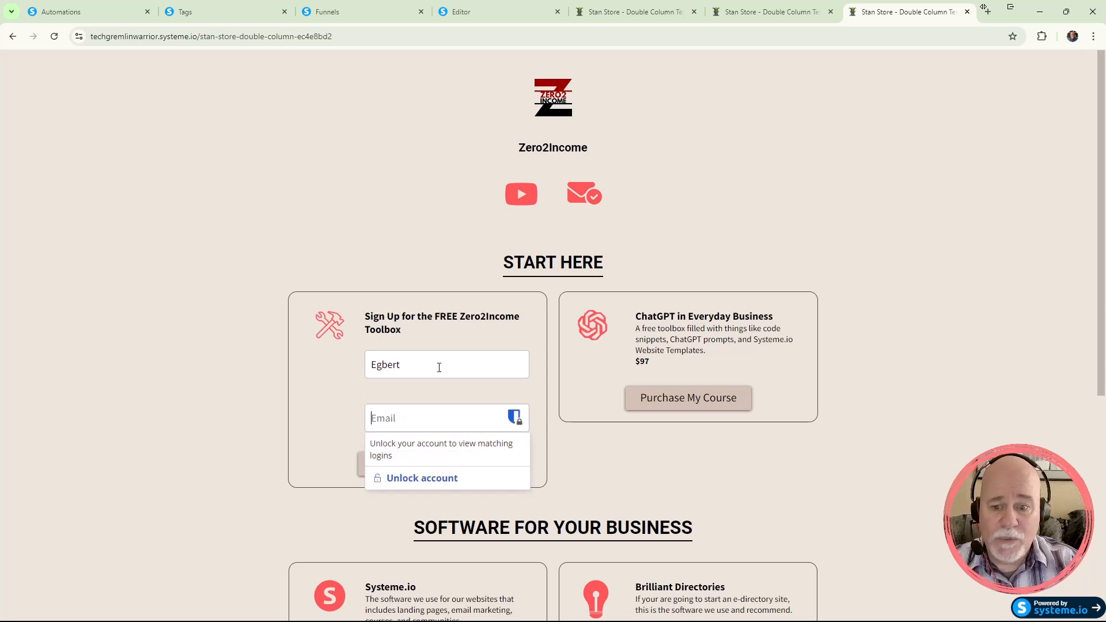
{"action": "type", "text": "tech"}
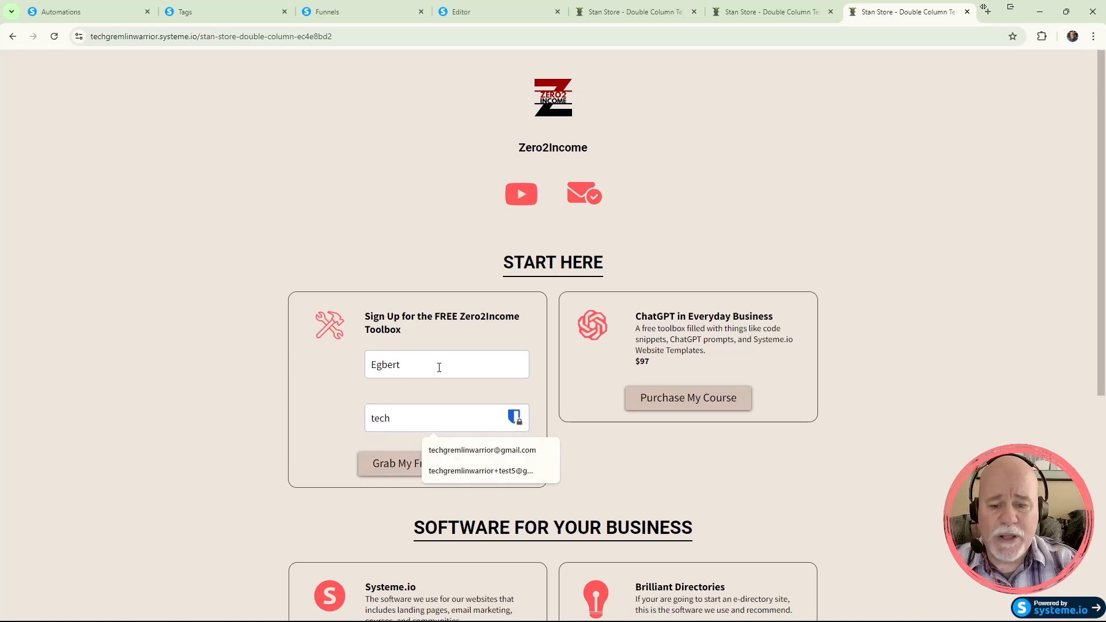
{"action": "type", "text": "grem"}
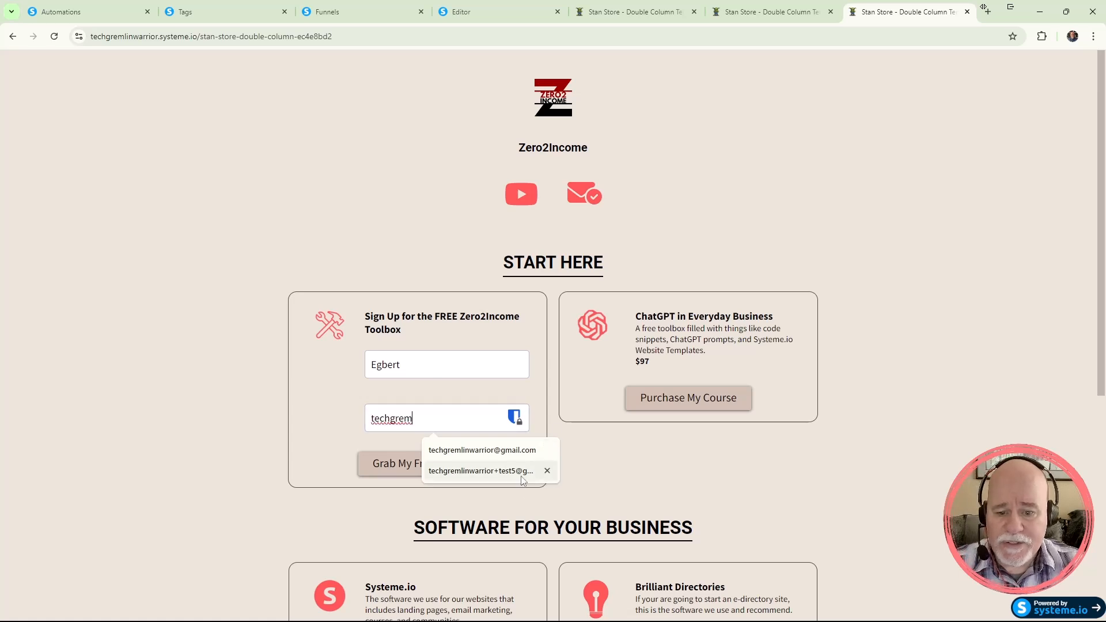
{"action": "left_click", "coordinate": [504, 454]}
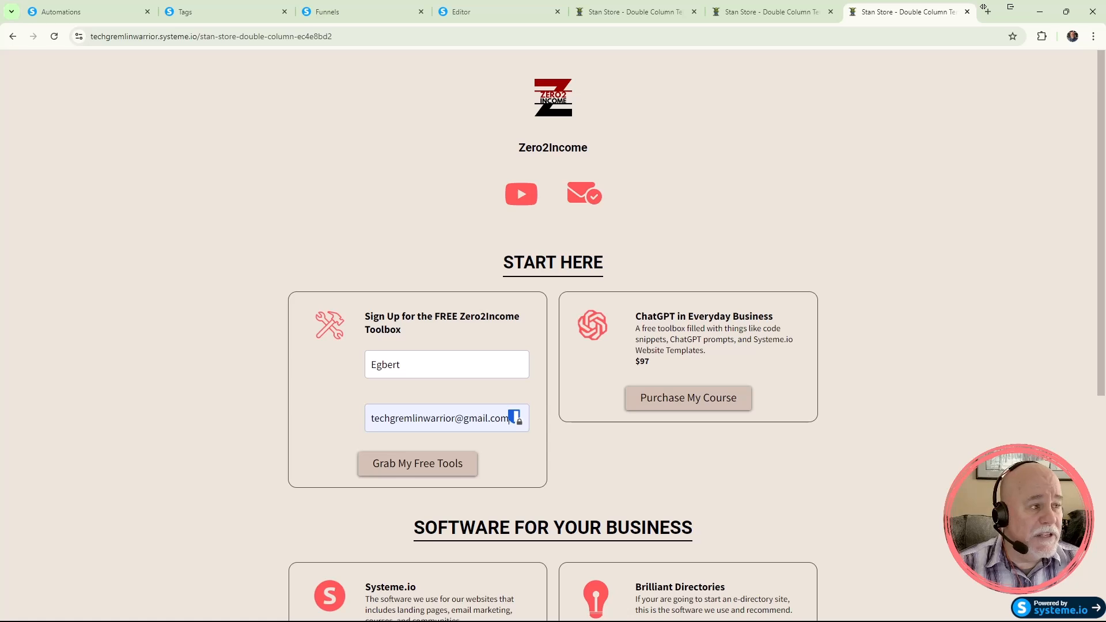
{"action": "left_click", "coordinate": [443, 475]}
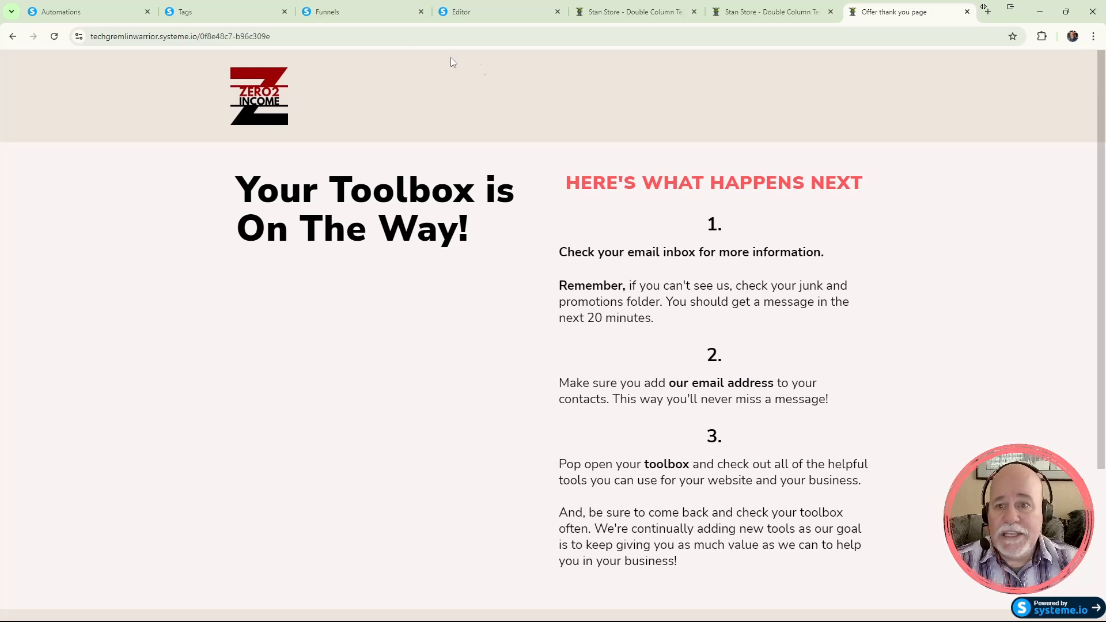
Check the tag and email actions listed for the automation rule, and return to the live thank-you page to review its instructions.
{"action": "left_click", "coordinate": [123, 16]}
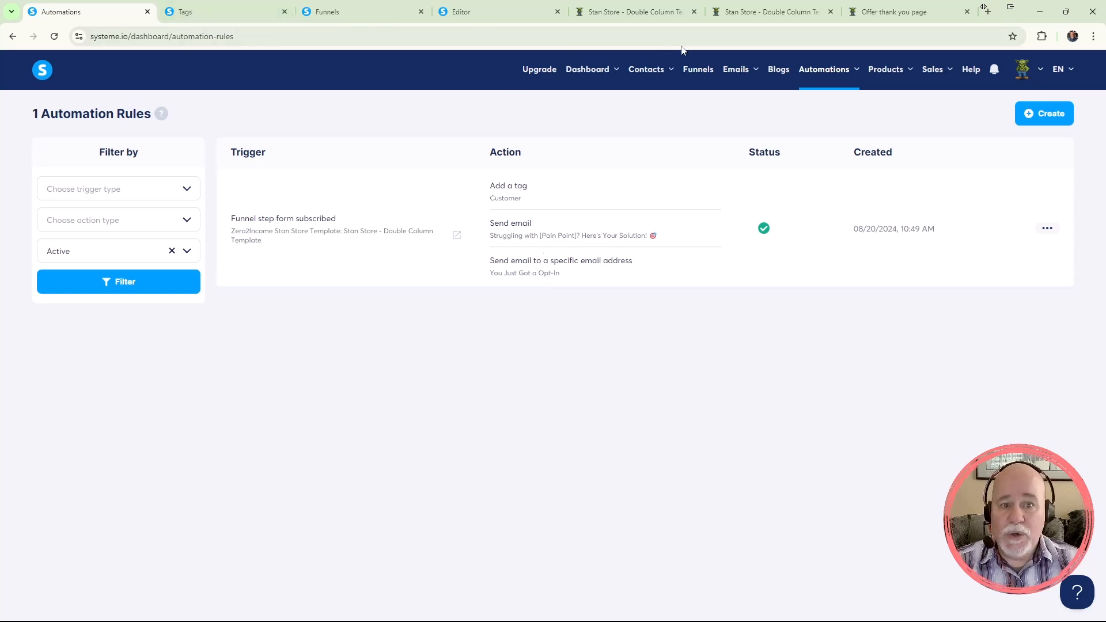
{"action": "left_click", "coordinate": [890, 13]}
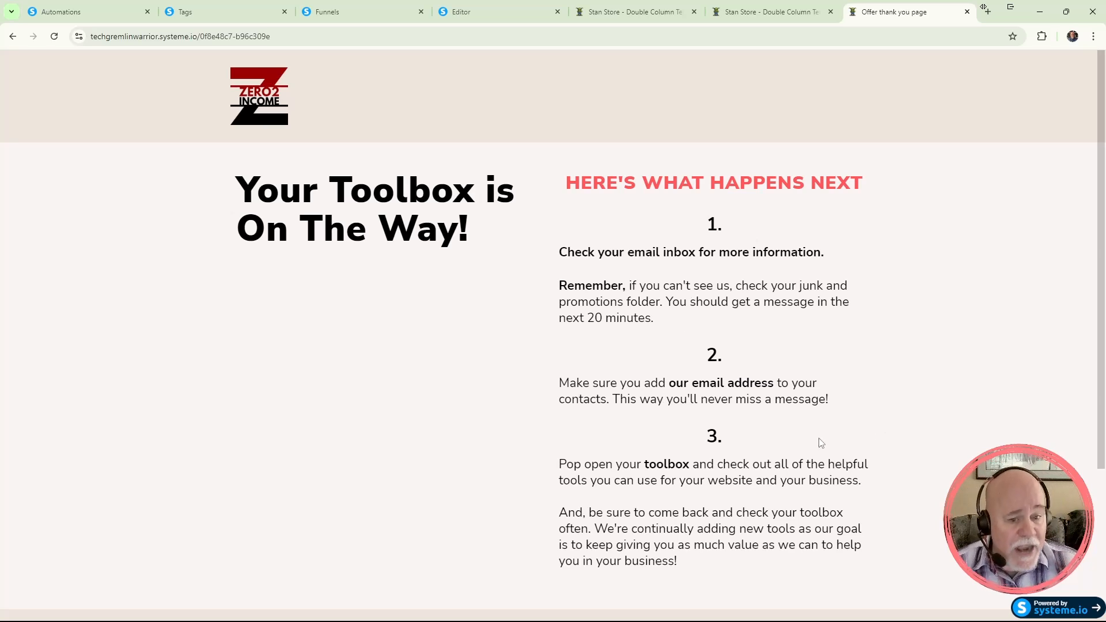
{"action": "scroll", "coordinate": [818, 441], "scroll_direction": "down", "scroll_amount": 1}
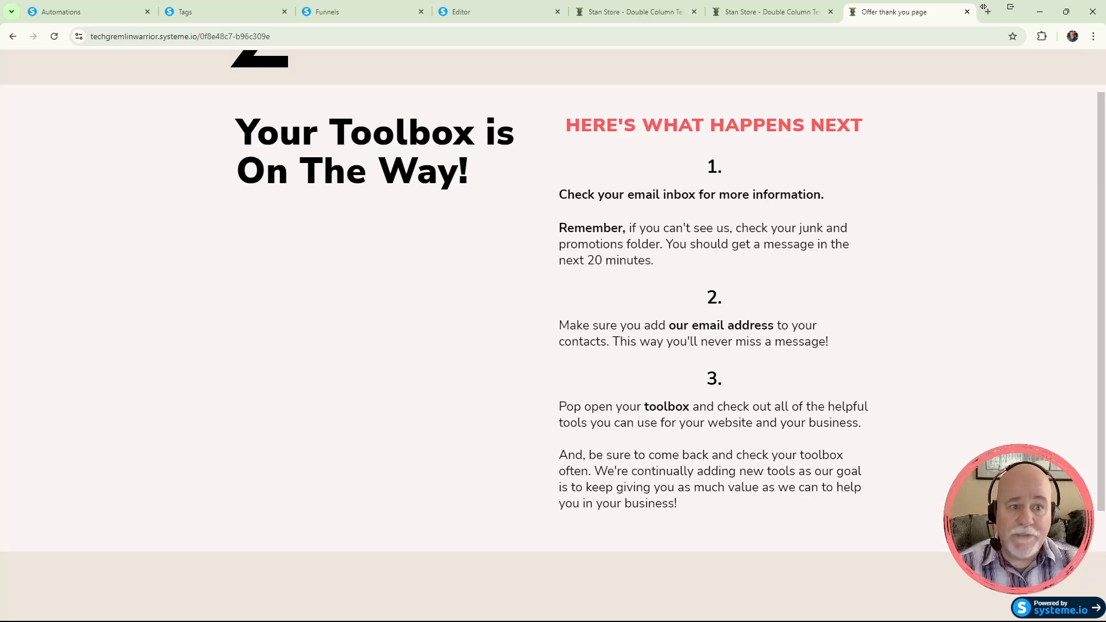
Switch to the Gmail inbox in a new tab and examine the greeting and signature placeholder in the "Struggling with [Pain Point]? Here's Your Solution!" email.
{"action": "left_click", "coordinate": [987, 12]}
{"action": "key", "text": "ctrl+w"}
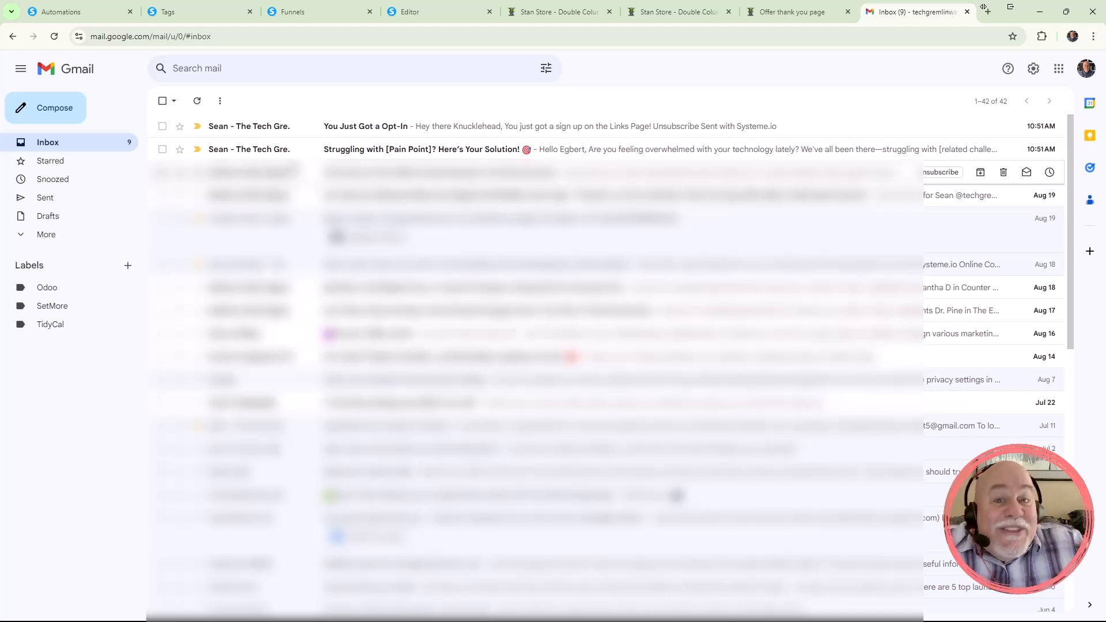
{"action": "left_click", "coordinate": [280, 151]}
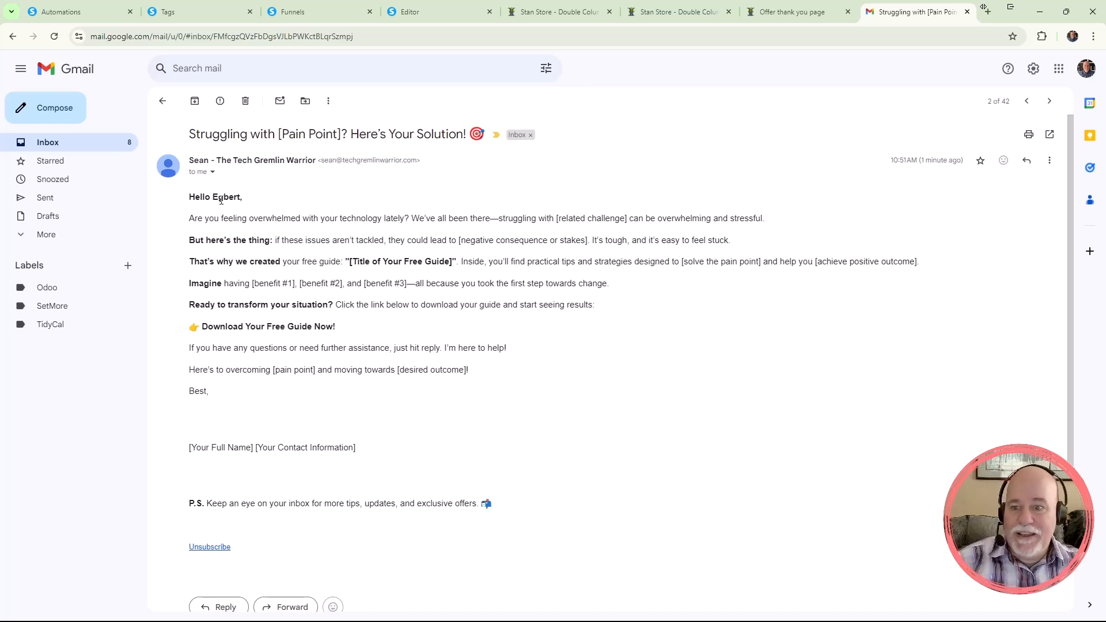
{"action": "left_click_drag", "start_coordinate": [213, 197], "coordinate": [242, 199]}
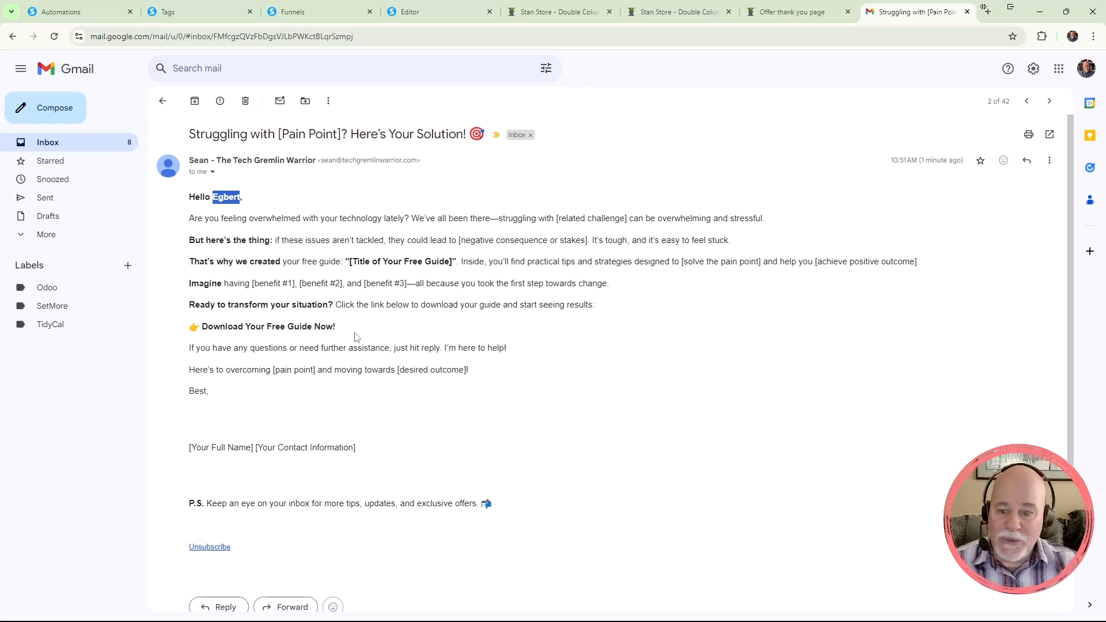
{"action": "left_click_drag", "start_coordinate": [360, 448], "coordinate": [182, 452]}
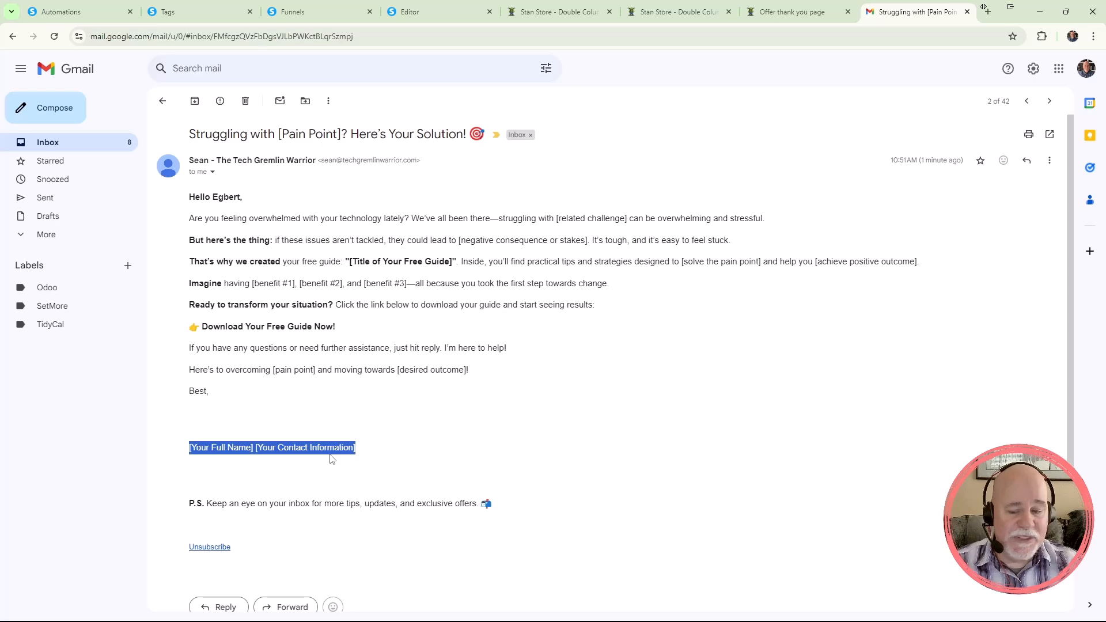
Return to the inbox and open the "You Just Got a Opt-In" notification email.
{"action": "left_click", "coordinate": [163, 100]}
{"action": "mouse_move", "coordinate": [231, 136]}
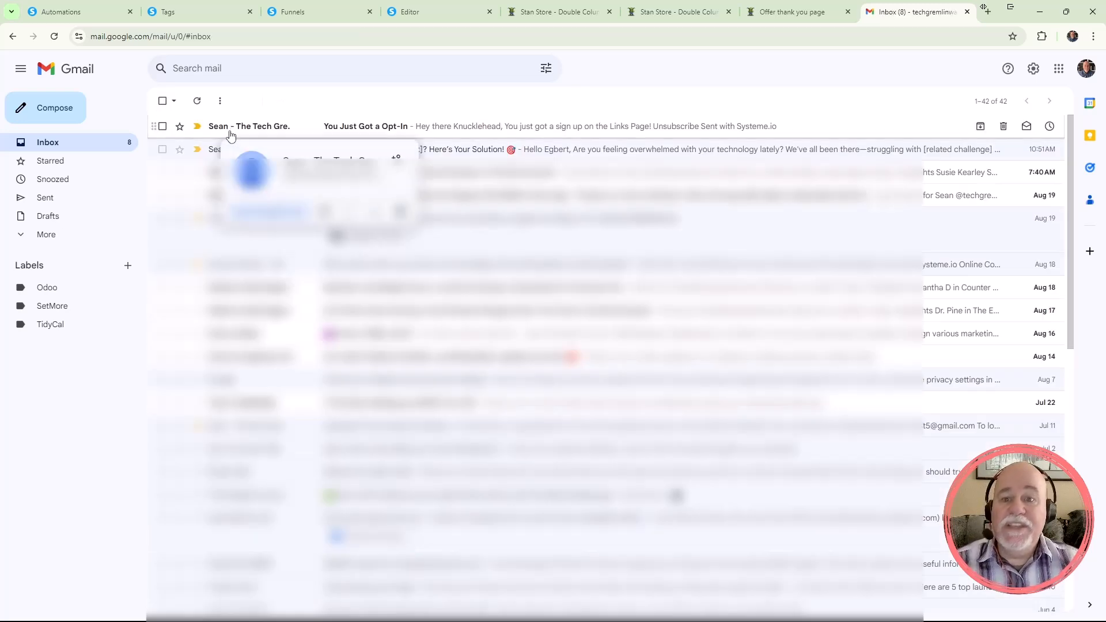
{"action": "left_click", "coordinate": [230, 132]}
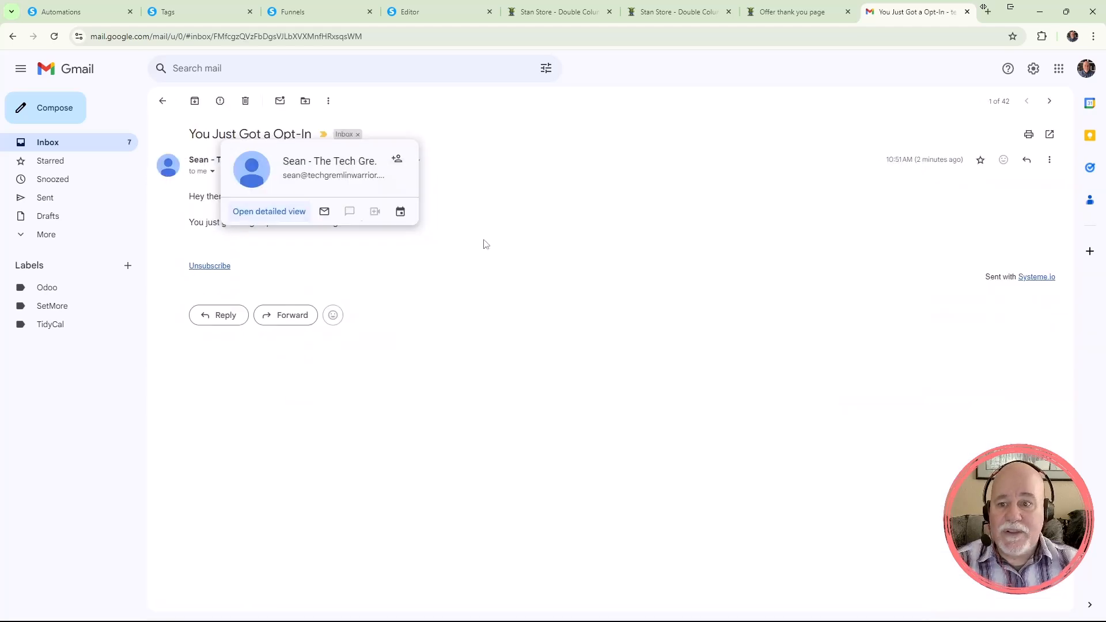